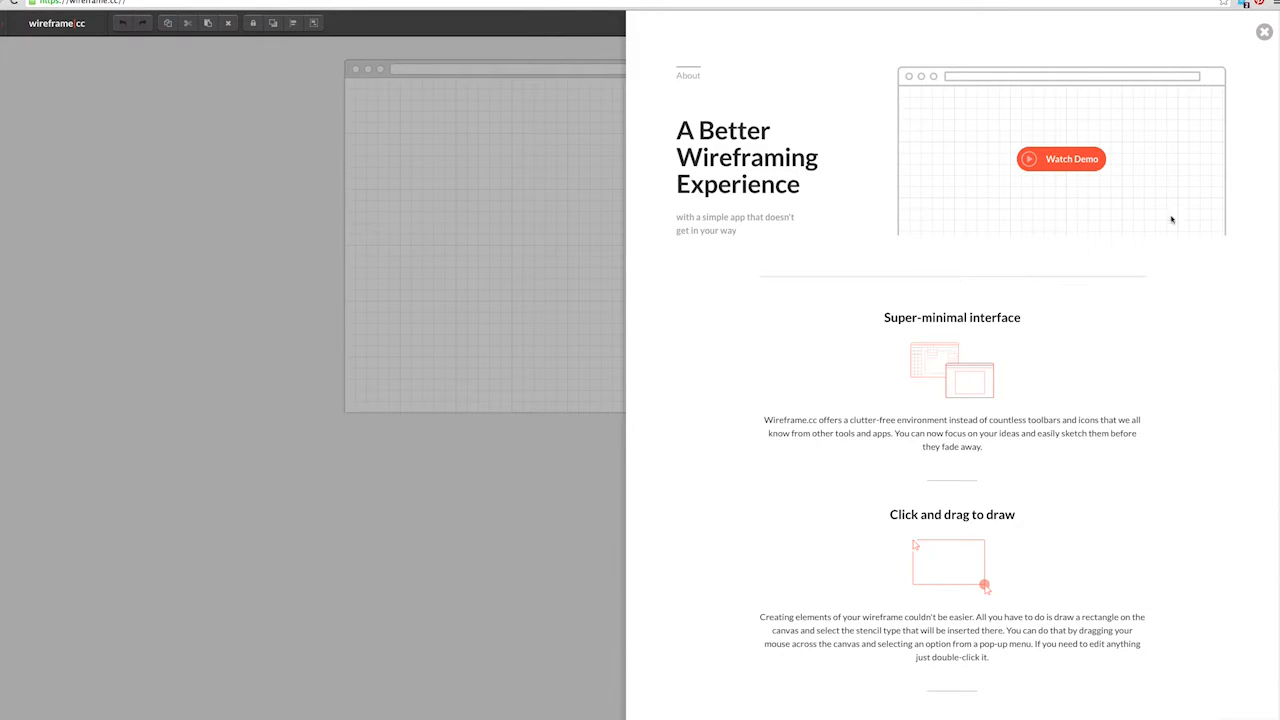
Step: Scroll the About panel down to the Premium pricing and 7-day free trial form
{"action": "scroll", "coordinate": [889, 342], "scroll_direction": "down", "scroll_amount": 5}
{"action": "scroll", "coordinate": [893, 339], "scroll_direction": "down", "scroll_amount": 13}
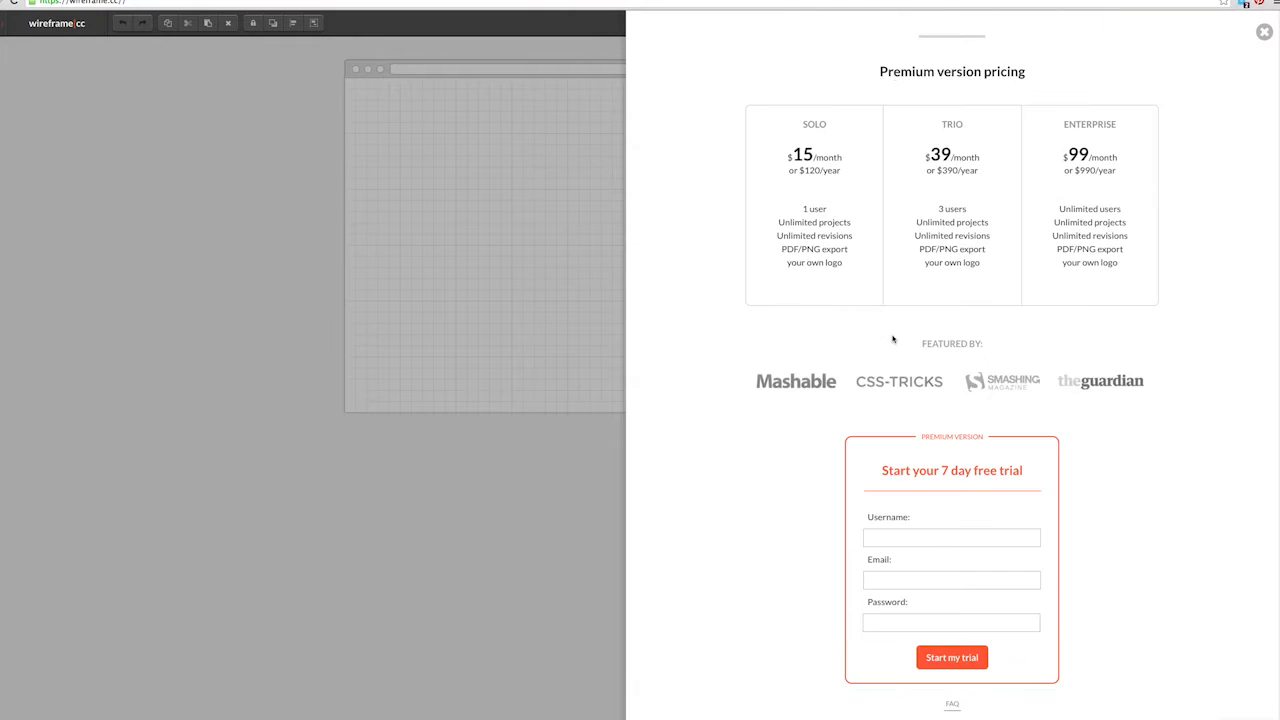
Step: Fill in the trial form's username, e-mail and password fields and submit it
{"action": "left_click", "coordinate": [875, 537]}
{"action": "type", "text": "mes"}
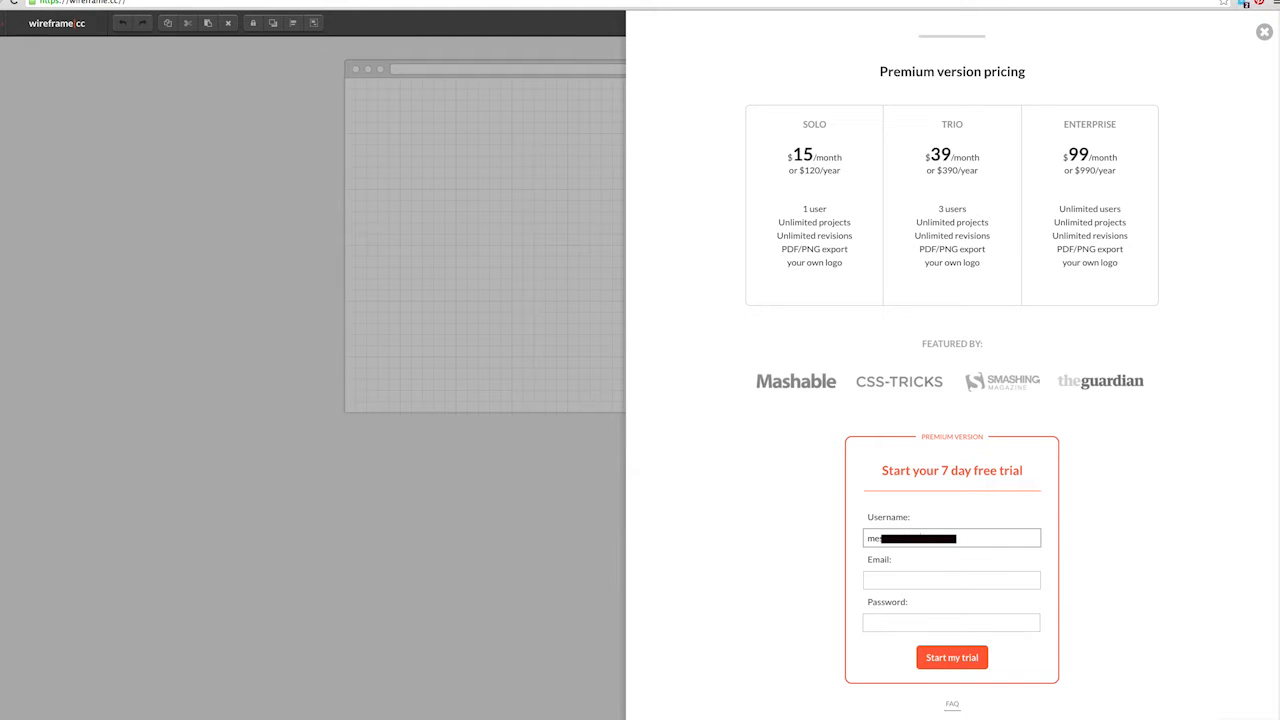
{"action": "key", "text": "Tab"}
{"action": "type", "text": "me"}
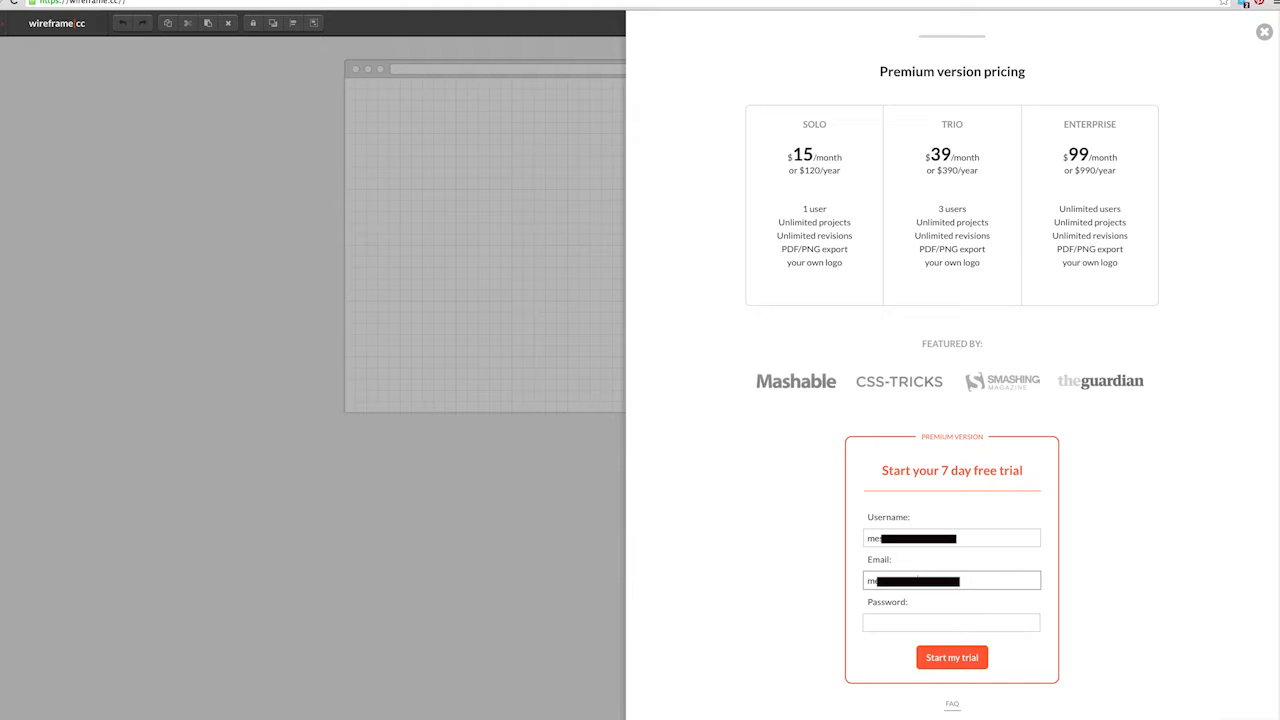
{"action": "type", "text": ".com"}
{"action": "key", "text": "Tab"}
{"action": "type", "text": "••••••••••"}
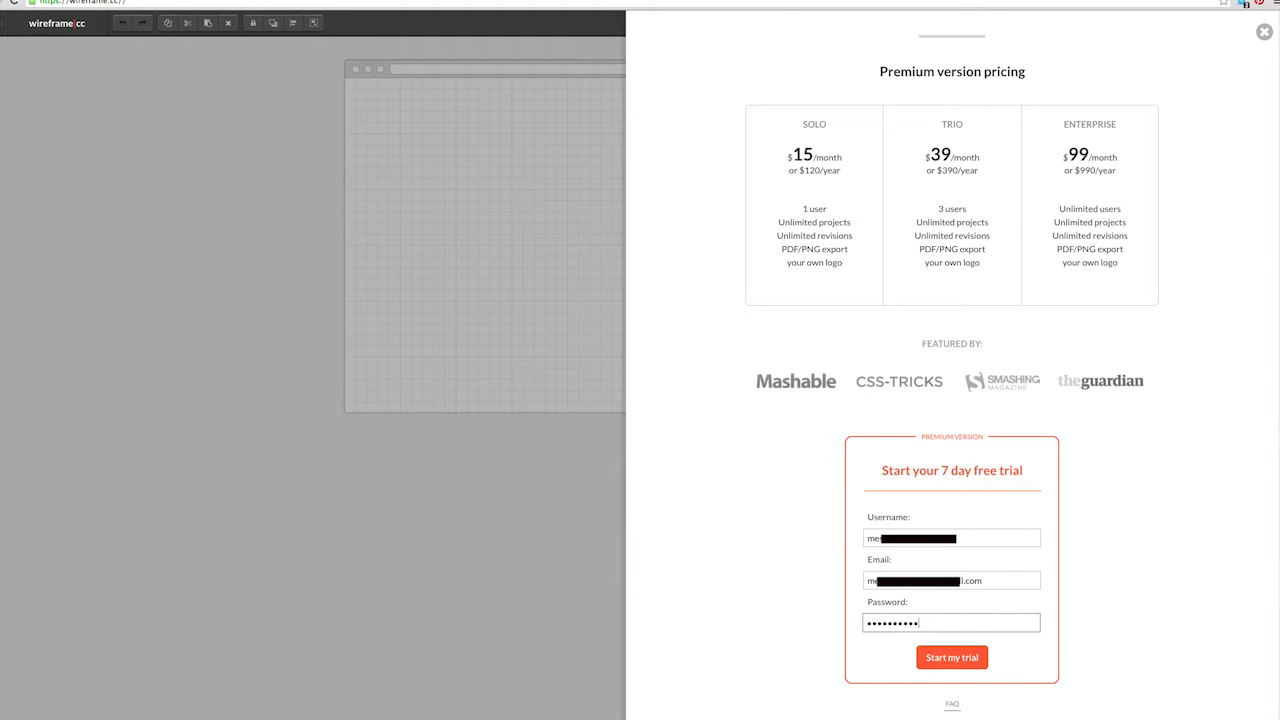
{"action": "left_click", "coordinate": [945, 659]}
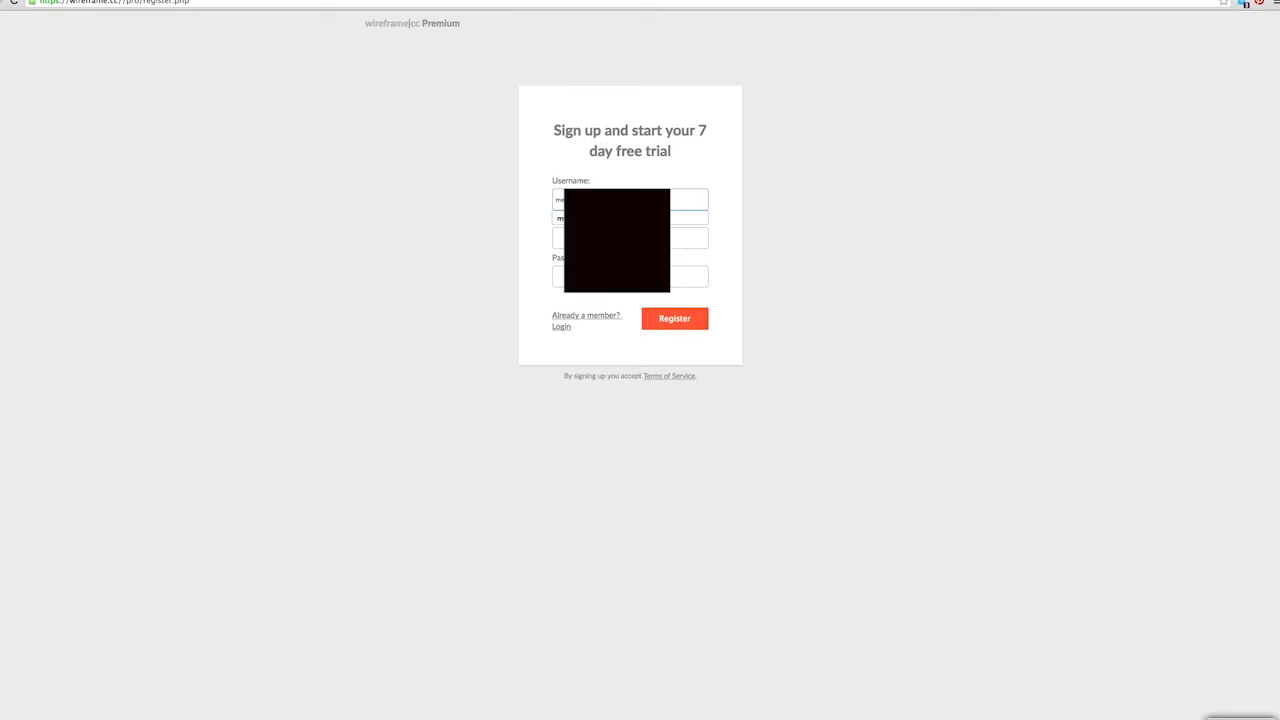
Step: Accept the browser's saved username and e-mail suggestions on the Register page
{"action": "key", "text": "Down"}
{"action": "key", "text": "Return"}
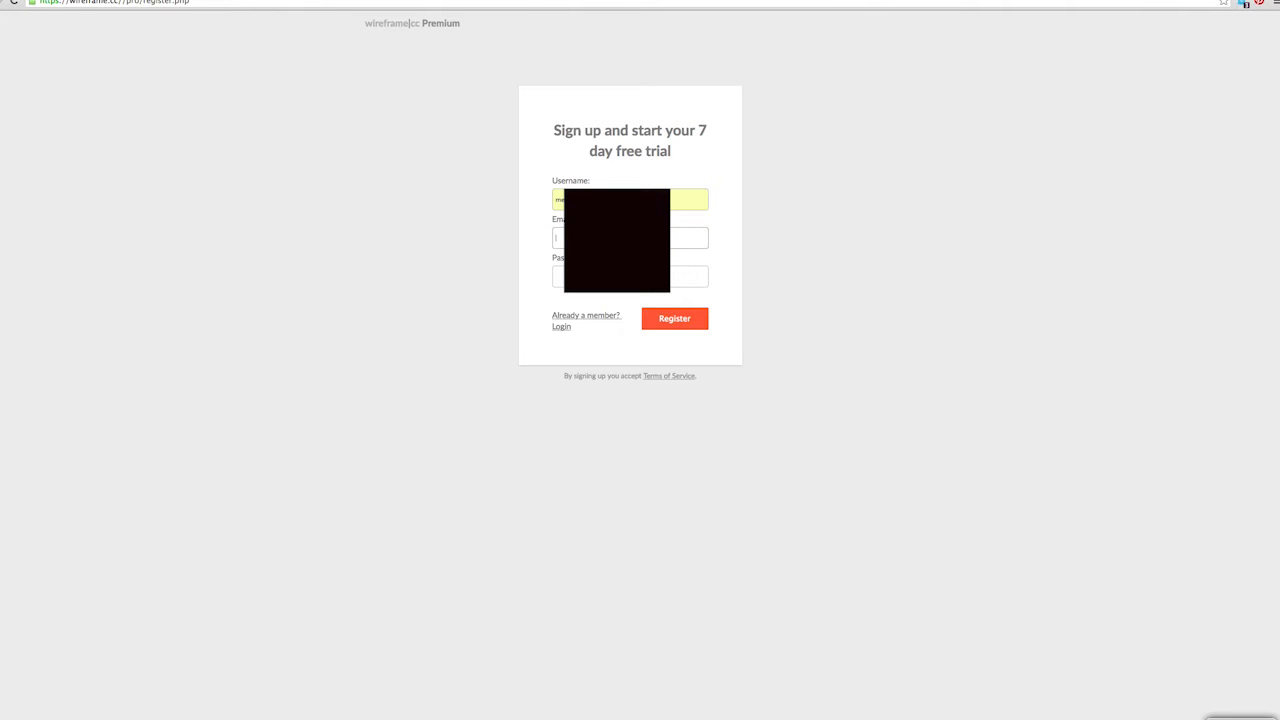
{"action": "key", "text": "Down"}
{"action": "key", "text": "Return"}
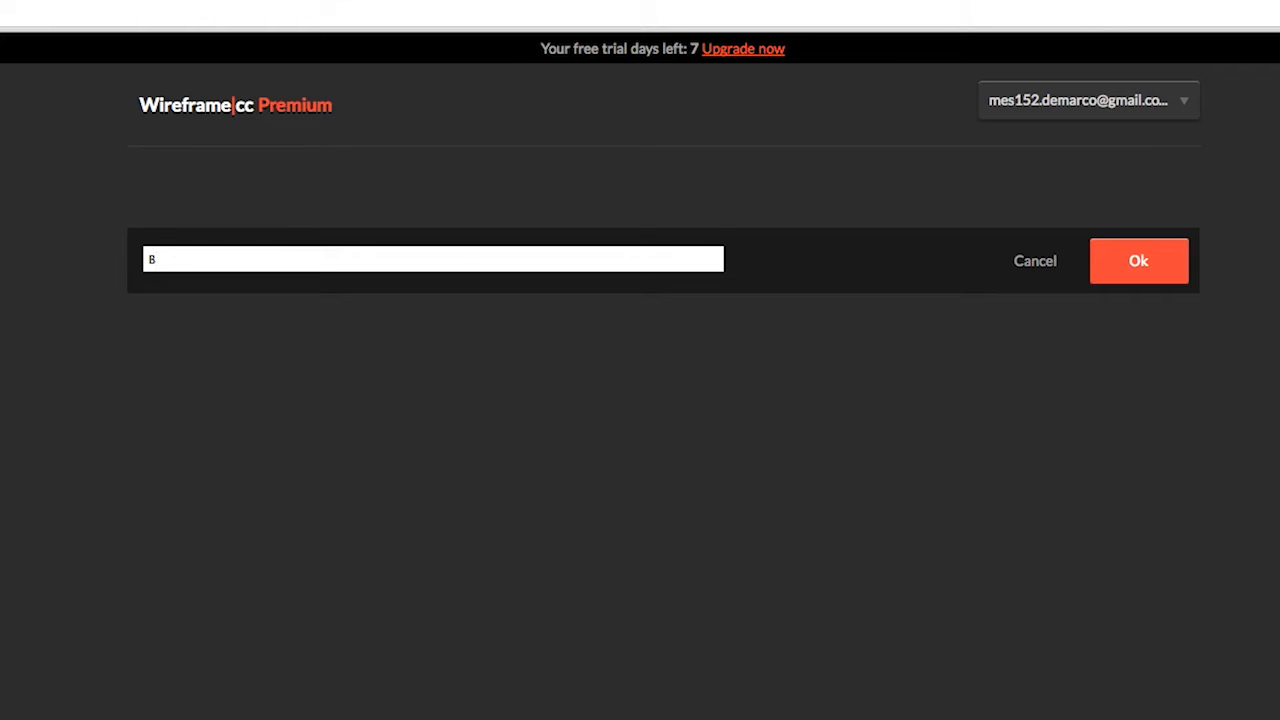
Step: Name the new project 'BALLBUCKS.COM APP' and confirm to create it
{"action": "type", "text": "ALLBUCKS.COM"}
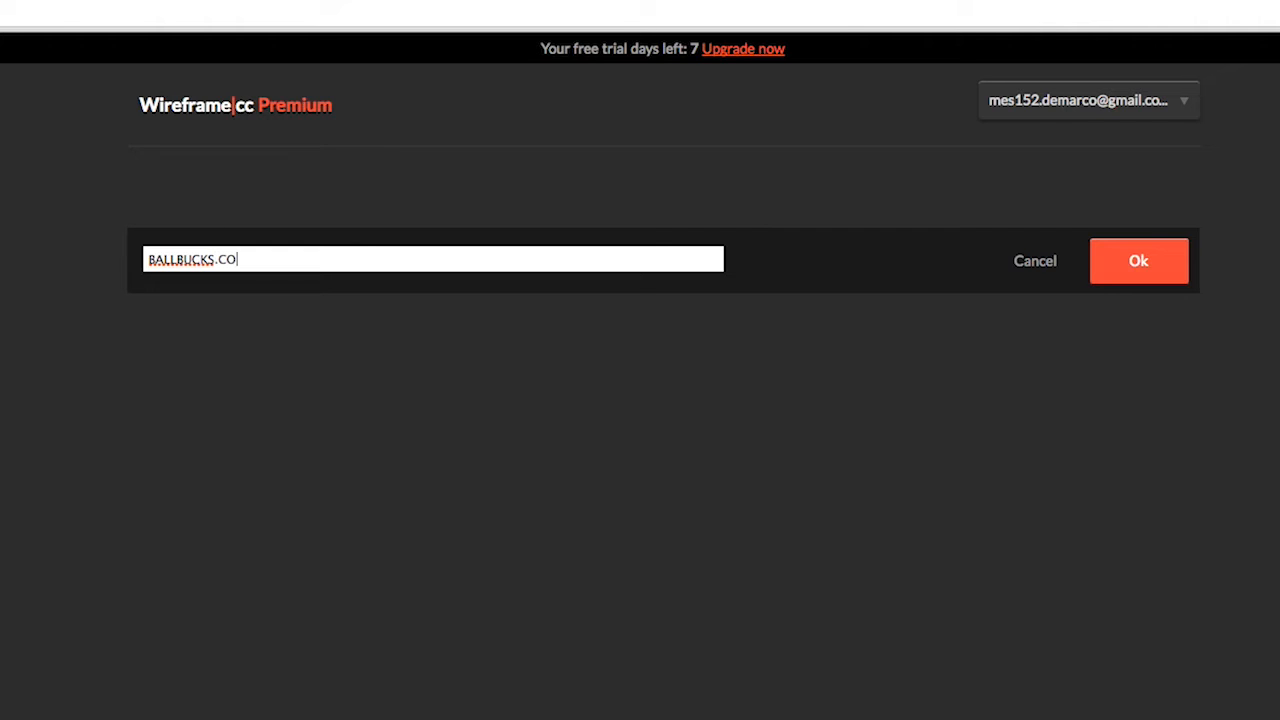
{"action": "type", "text": " APP"}
{"action": "left_click", "coordinate": [1155, 263]}
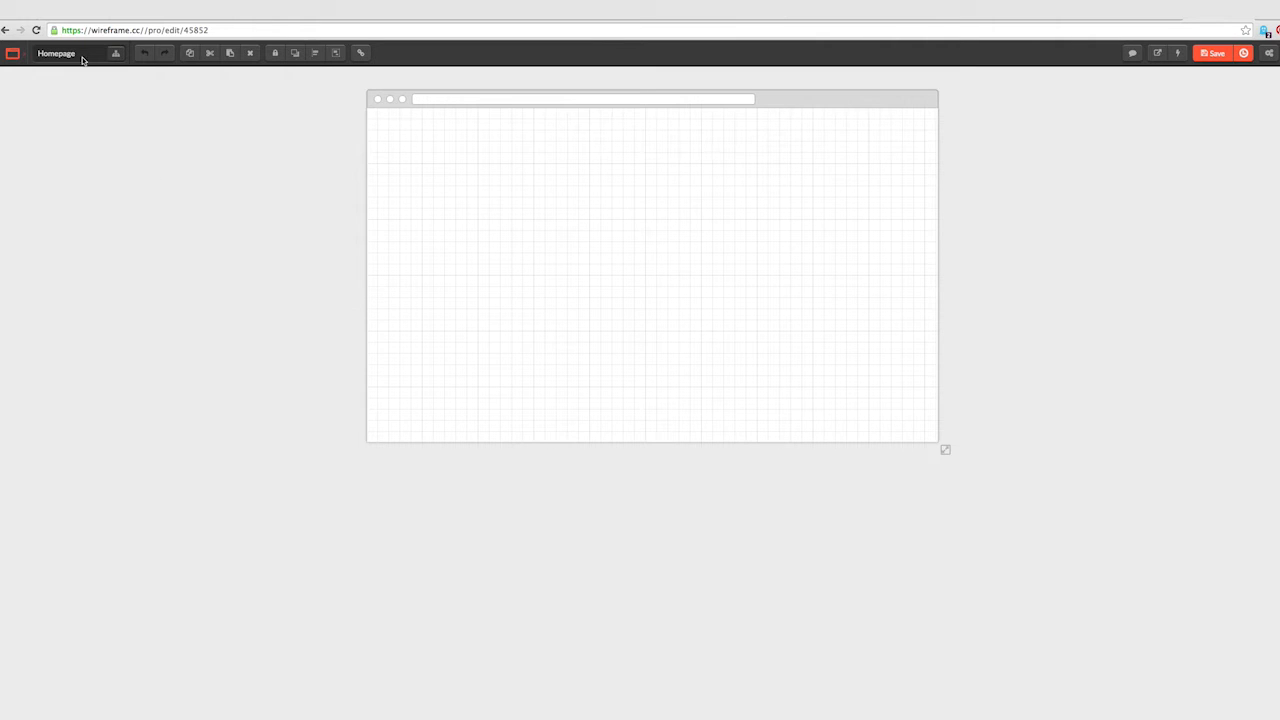
Step: Switch the canvas to a phone frame and mark out a wide area across the top
{"action": "mouse_move", "coordinate": [22, 56]}
{"action": "left_click", "coordinate": [78, 54]}
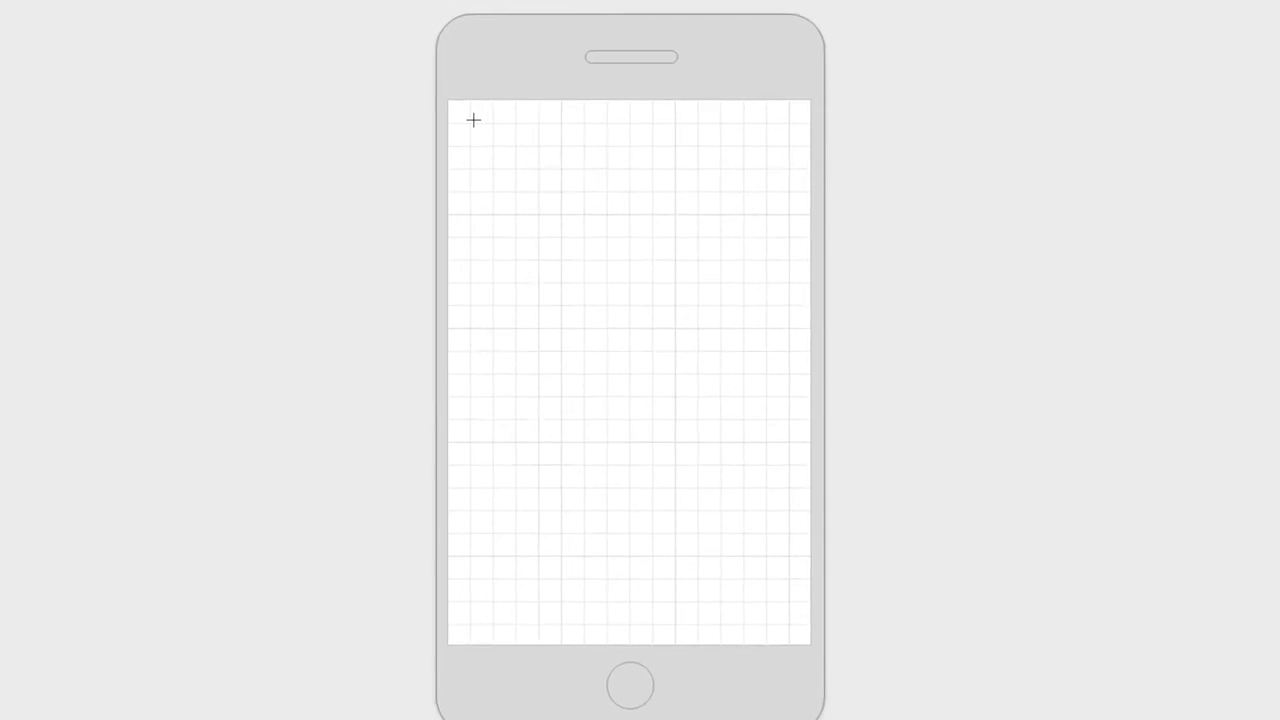
{"action": "left_click_drag", "start_coordinate": [497, 120], "coordinate": [711, 153]}
{"action": "left_click_drag", "start_coordinate": [740, 213], "coordinate": [842, 207]}
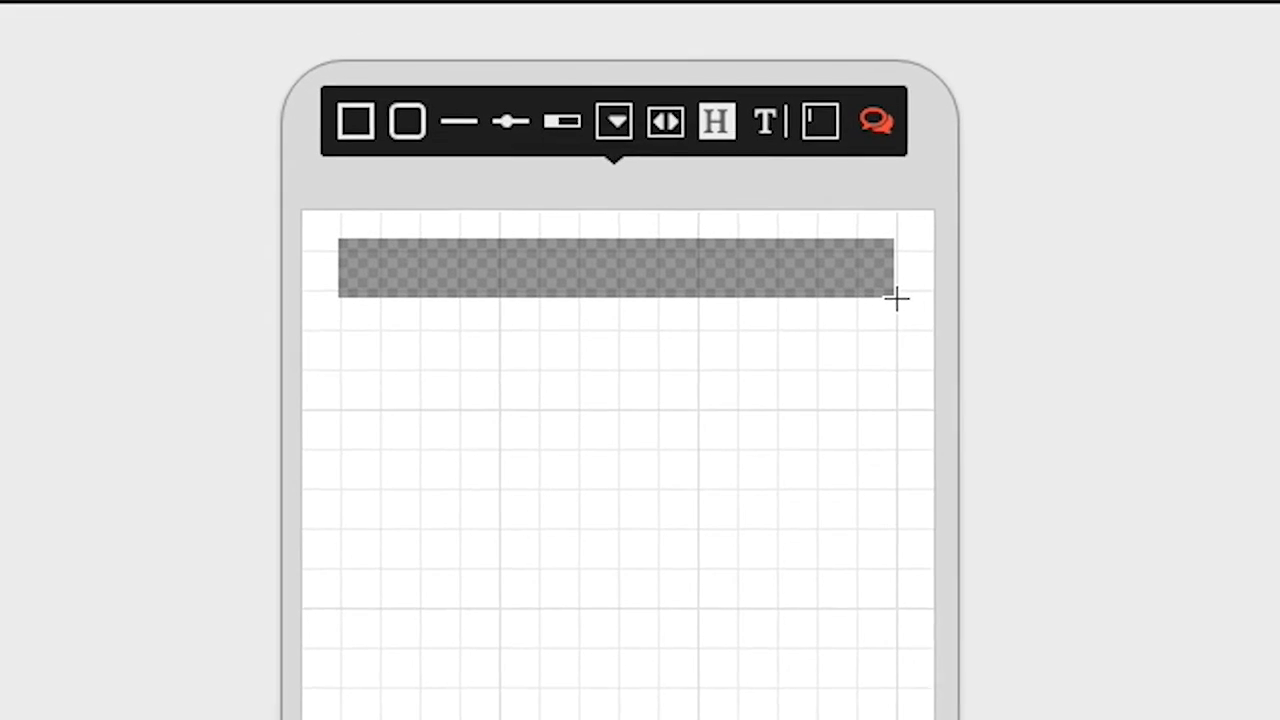
Step: Turn the top area into a text element reading BALLBUCKS.COM
{"action": "left_click", "coordinate": [765, 121]}
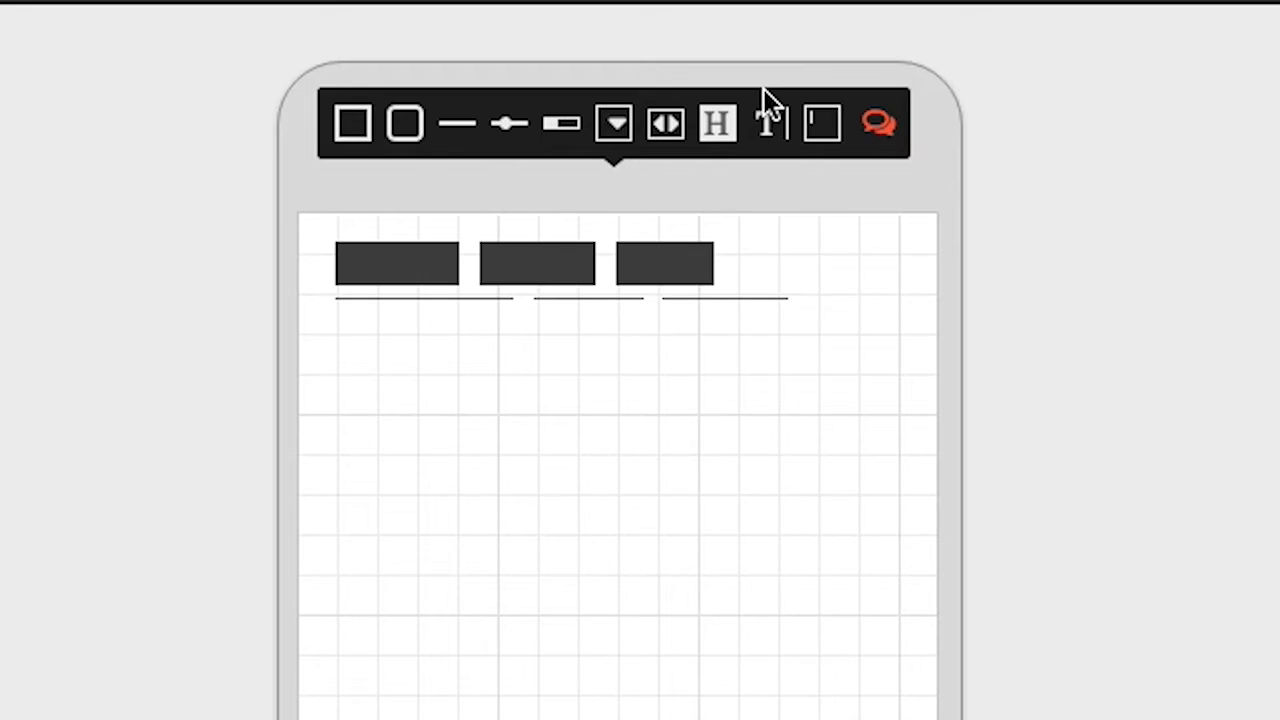
{"action": "left_click", "coordinate": [775, 142]}
{"action": "type", "text": "BALLBUCKS"}
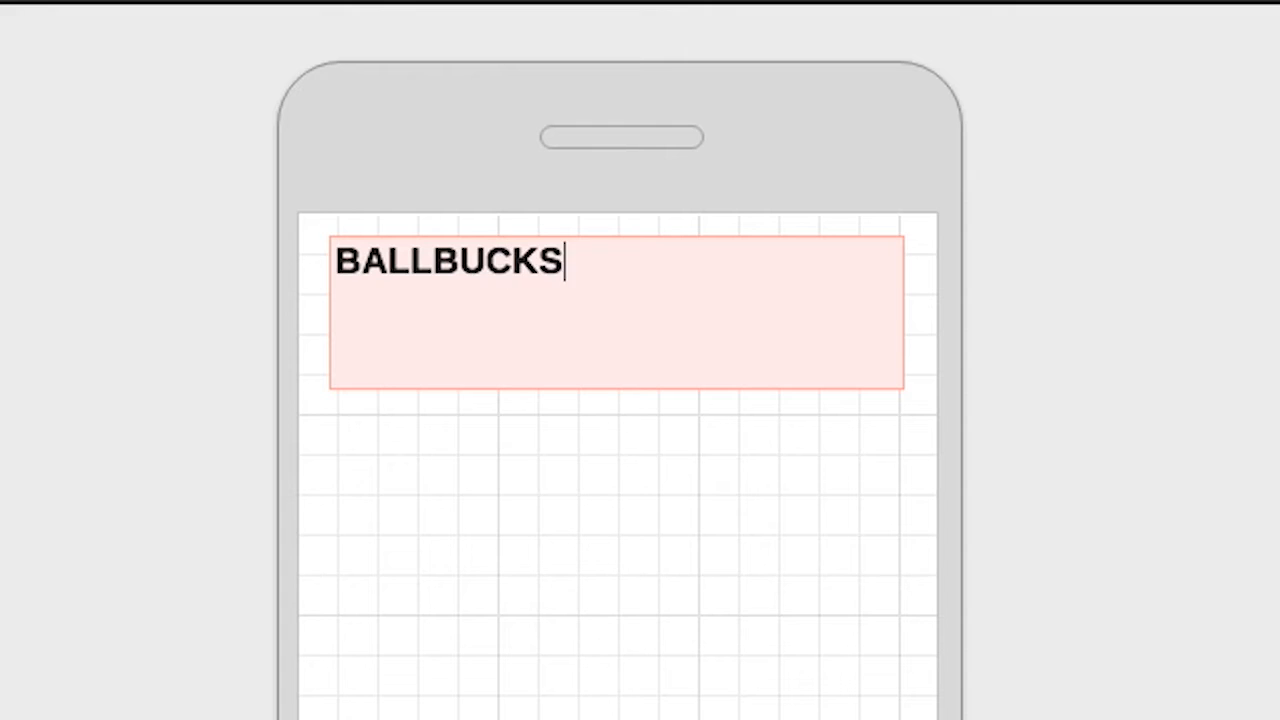
{"action": "type", "text": ".COM"}
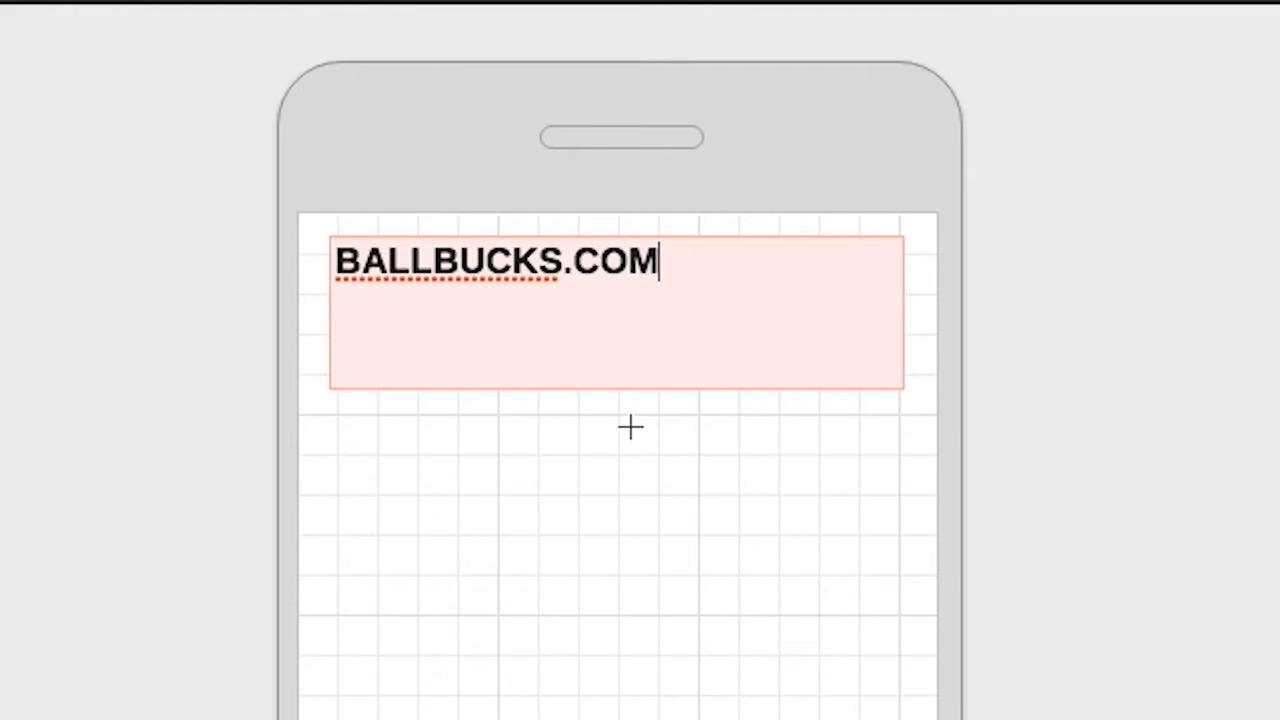
{"action": "left_click", "coordinate": [655, 400]}
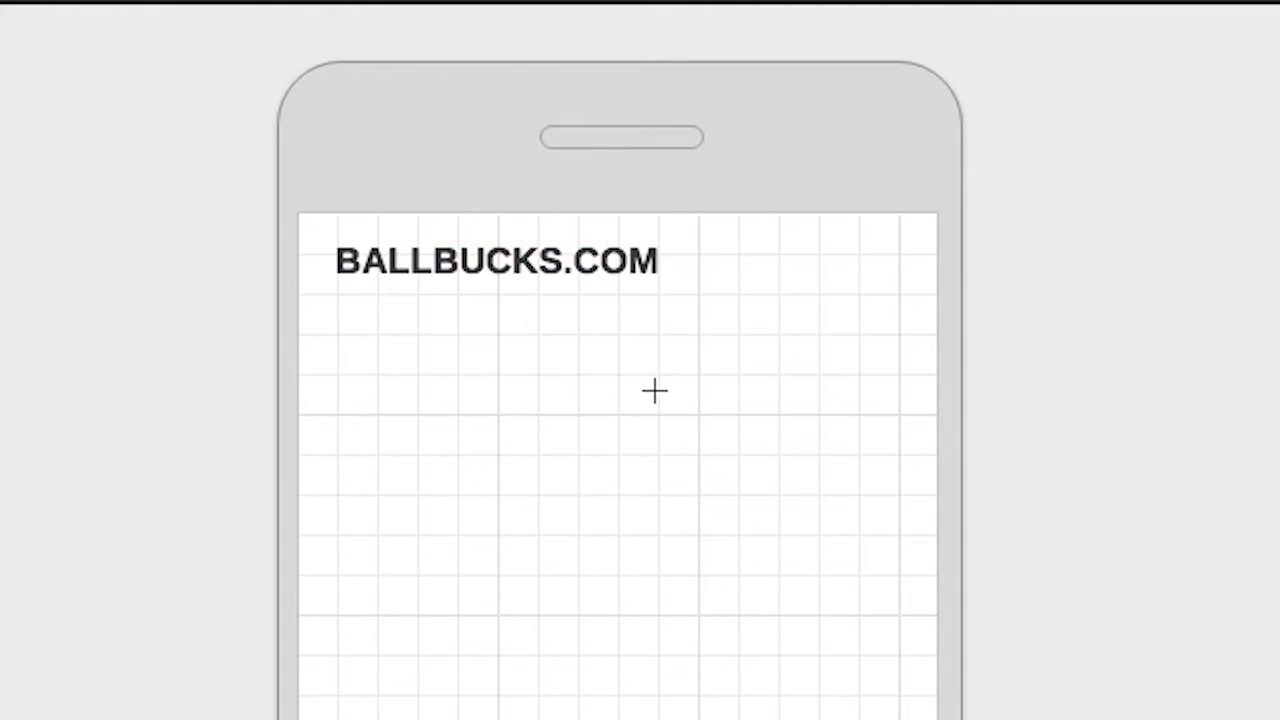
{"action": "left_click", "coordinate": [645, 258]}
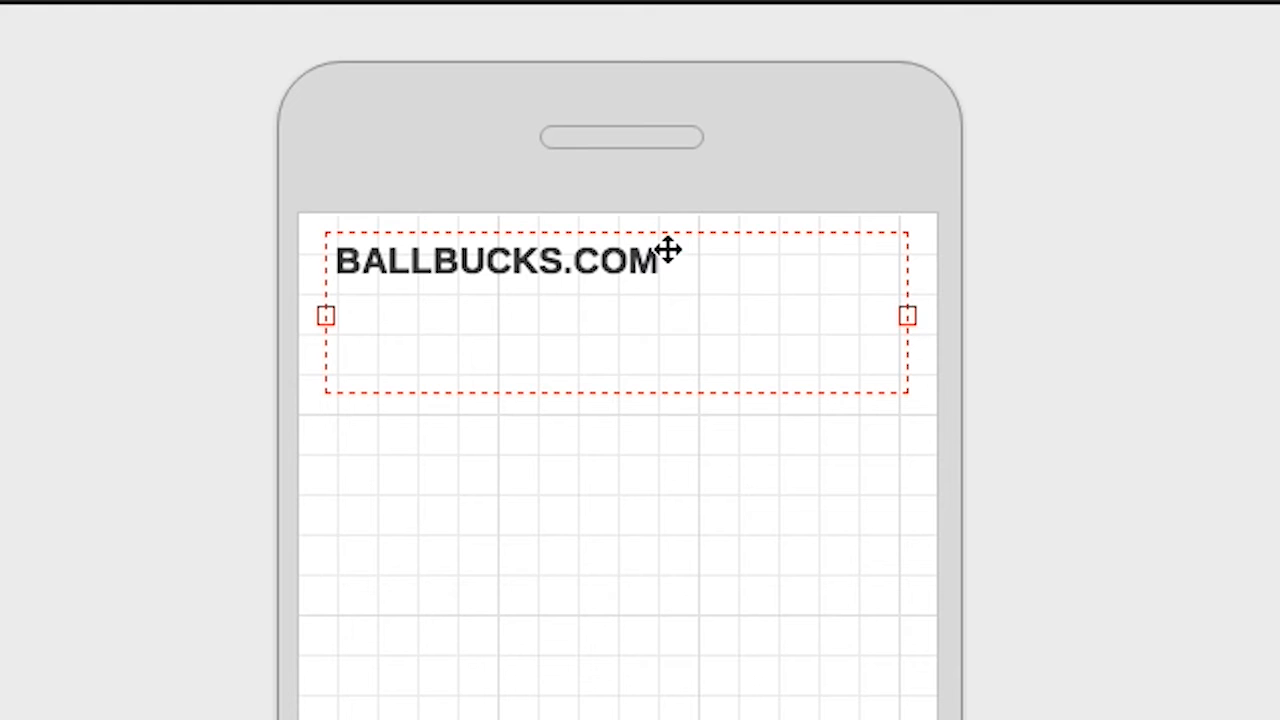
{"action": "left_click", "coordinate": [731, 229]}
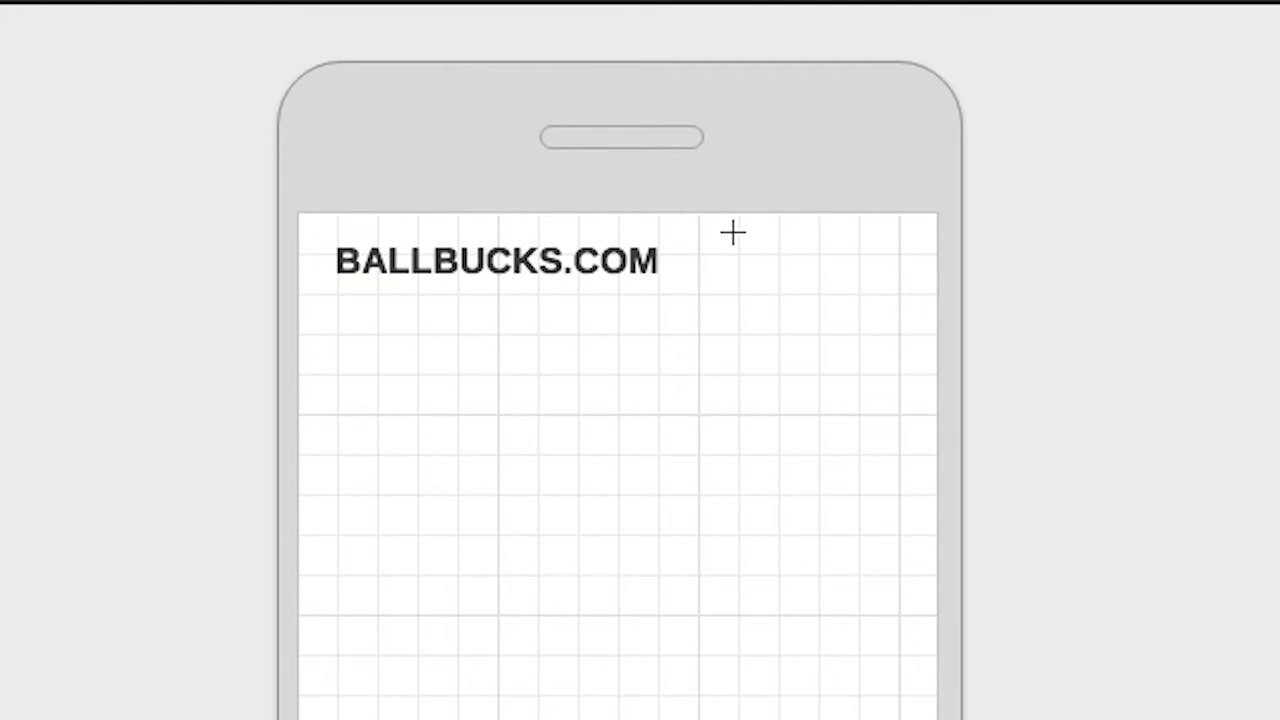
{"action": "left_click", "coordinate": [451, 260]}
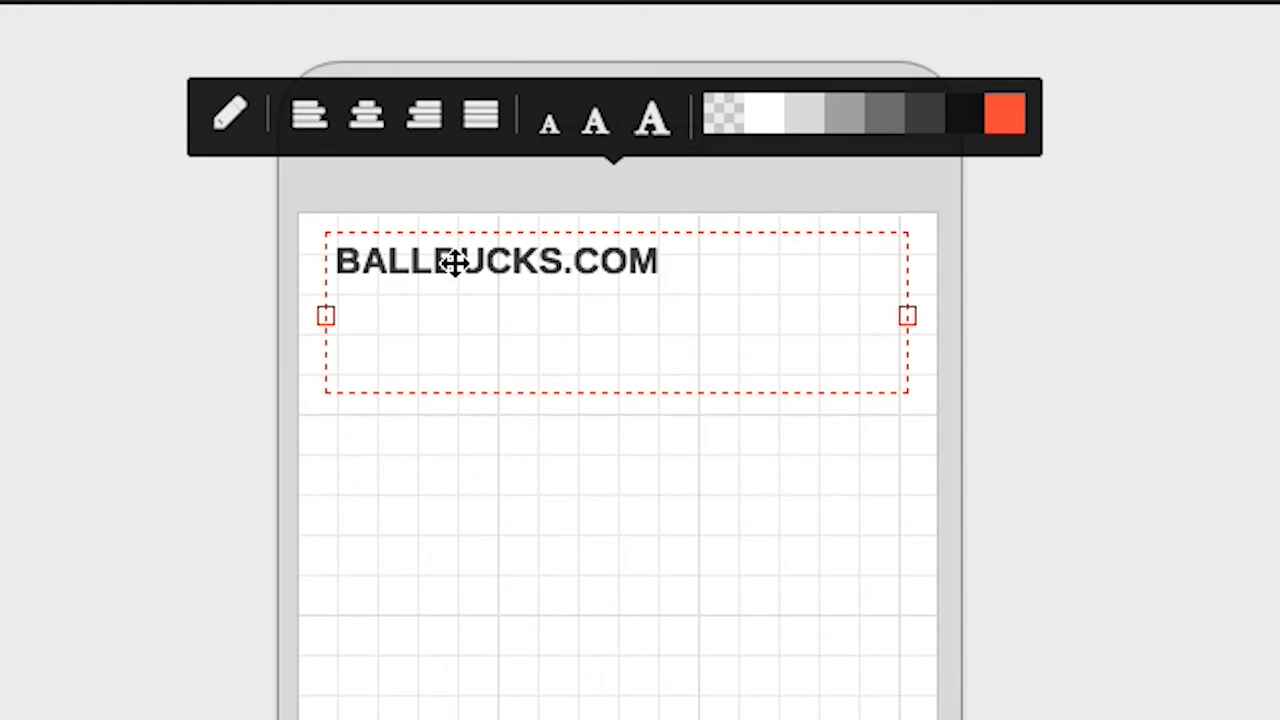
Step: Centre the BALLBUCKS.COM text and drag it up against the phone screen's top edge
{"action": "left_click", "coordinate": [368, 118]}
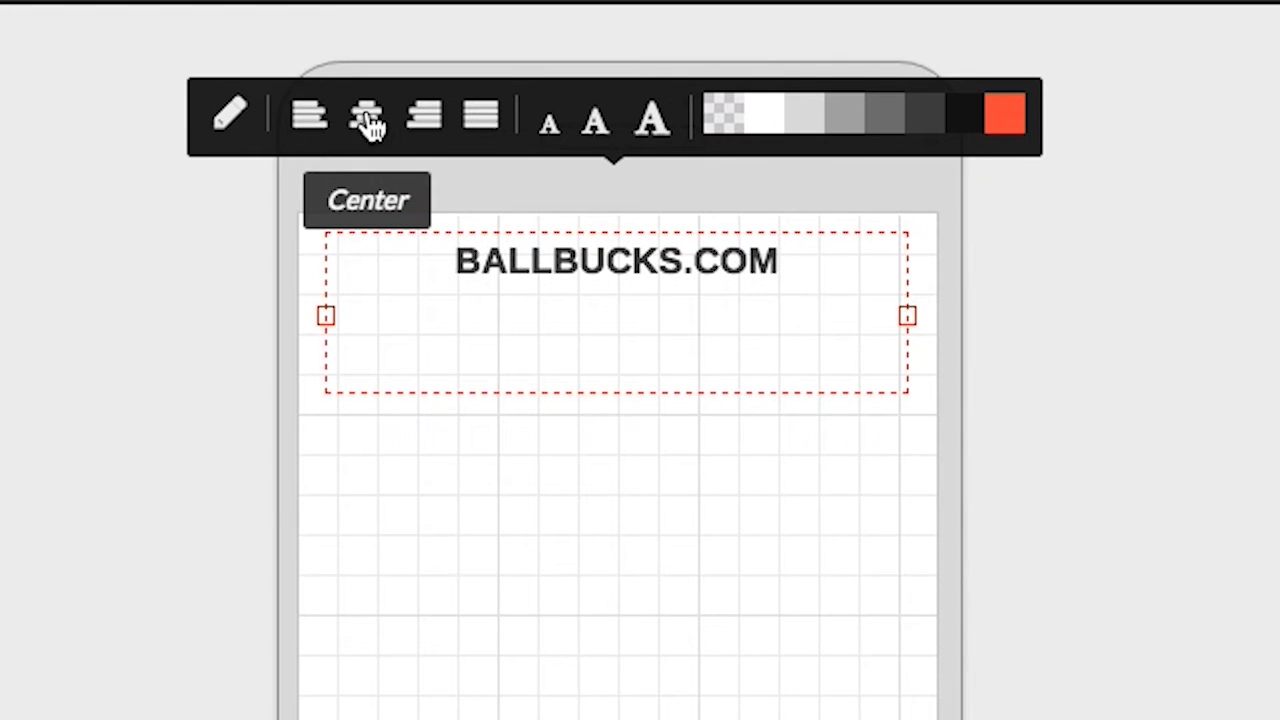
{"action": "left_click", "coordinate": [780, 486]}
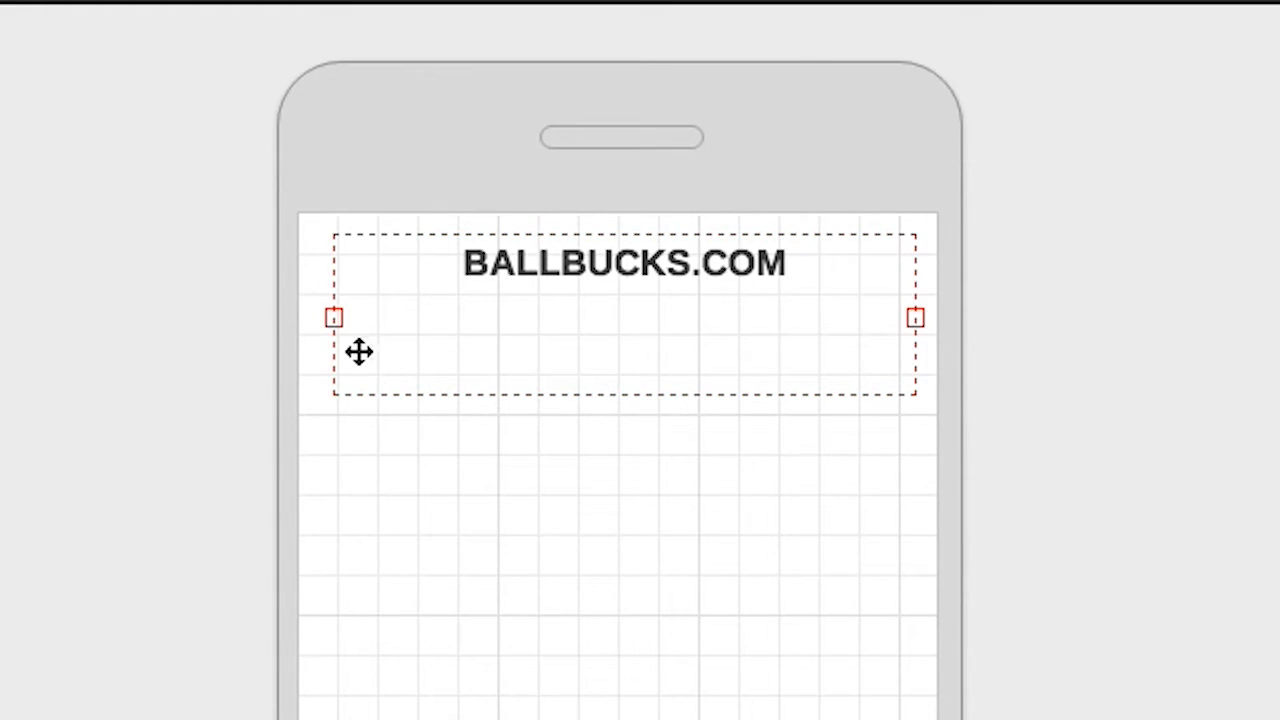
{"action": "left_click", "coordinate": [377, 440]}
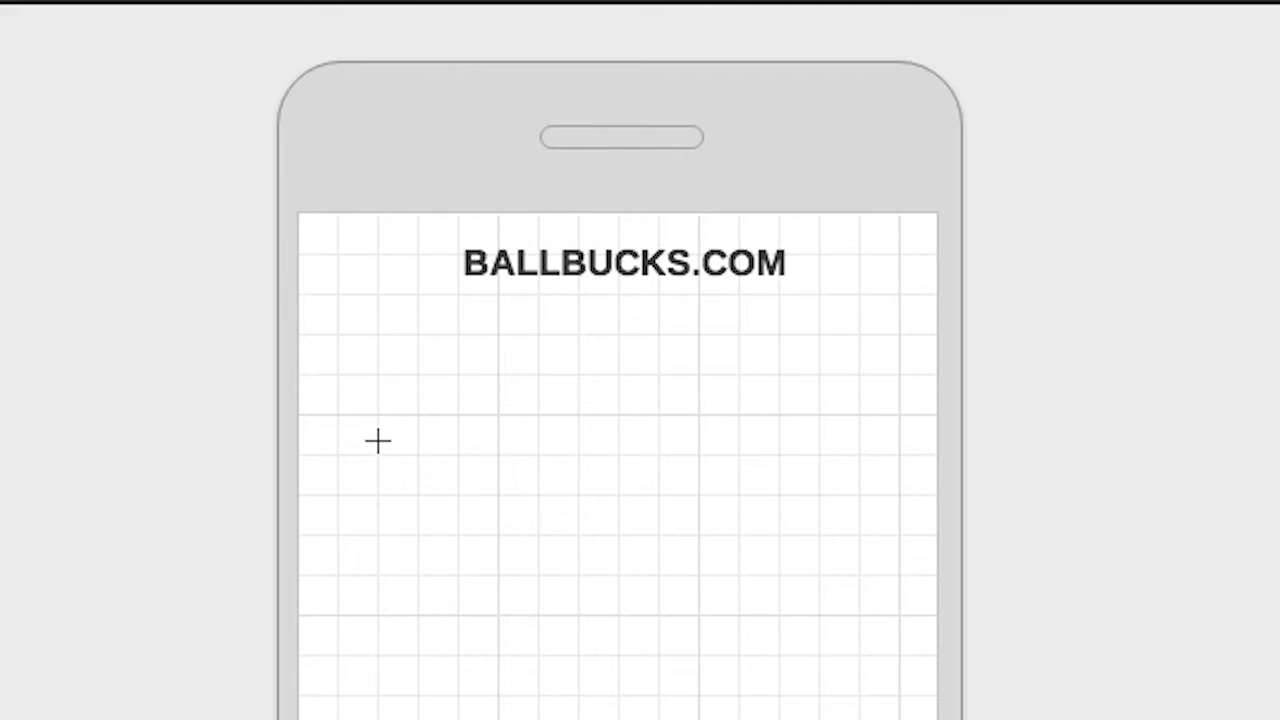
{"action": "left_click", "coordinate": [560, 256]}
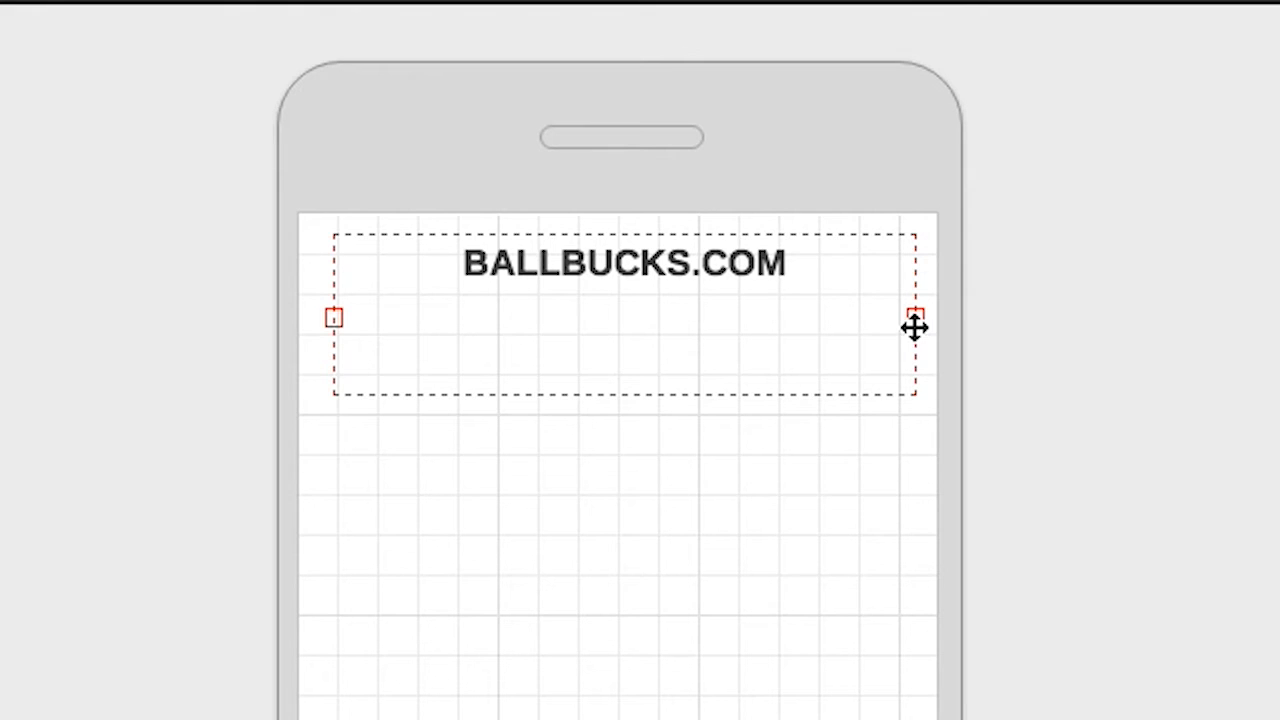
{"action": "mouse_move", "coordinate": [915, 320]}
{"action": "left_mouse_down"}
{"action": "mouse_move", "coordinate": [900, 317]}
{"action": "mouse_move", "coordinate": [906, 300]}
{"action": "left_mouse_up"}
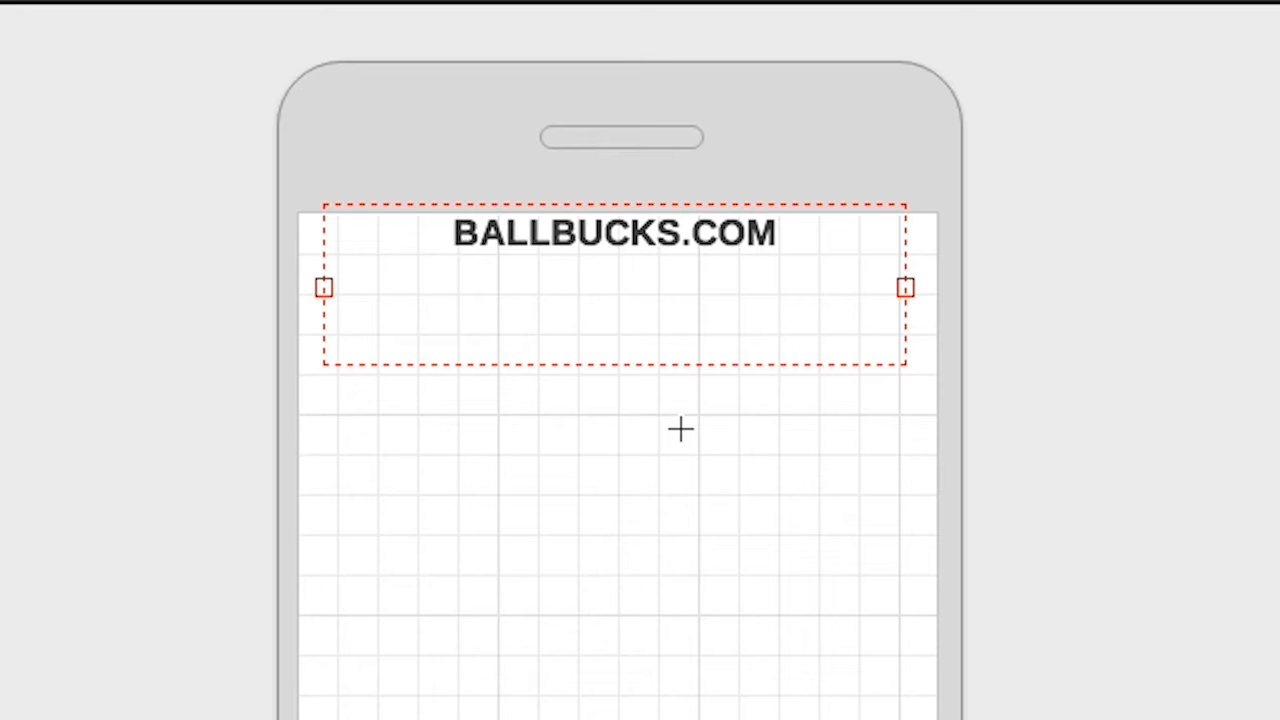
{"action": "left_click", "coordinate": [379, 369]}
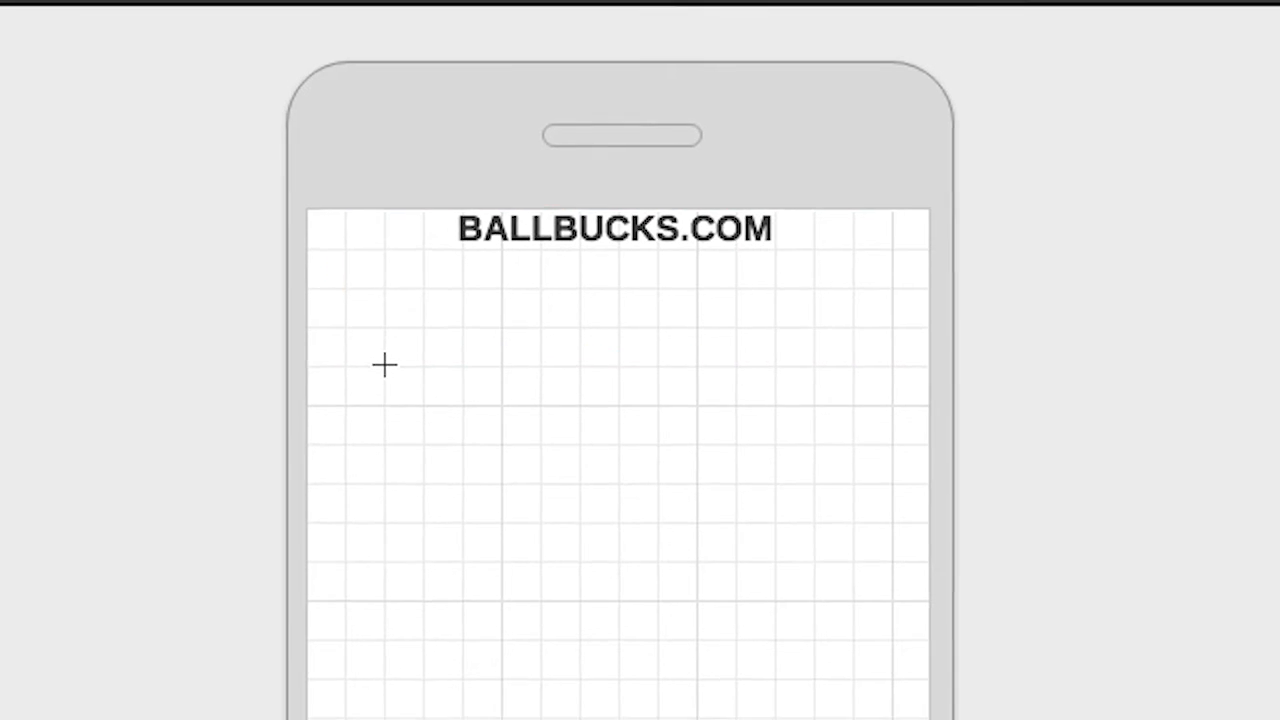
Step: Draw a large area, make it an image placeholder, and move it right under the heading
{"action": "left_click_drag", "start_coordinate": [378, 366], "coordinate": [789, 625]}
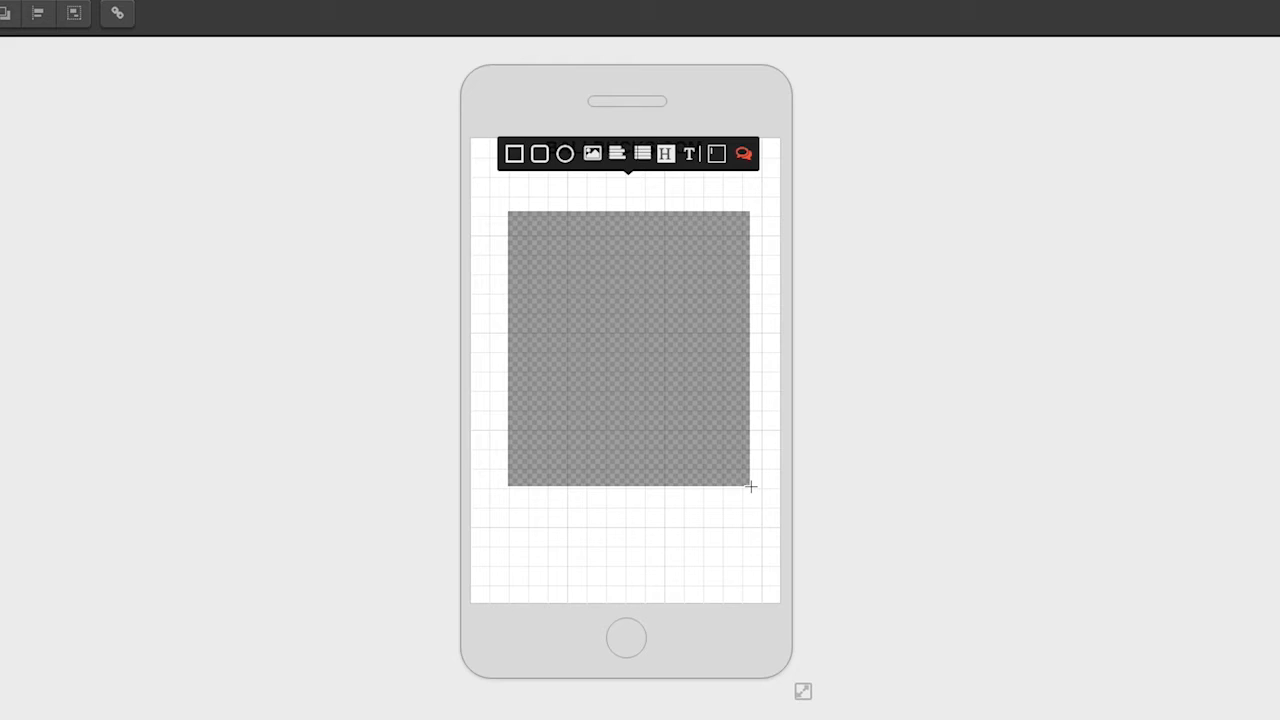
{"action": "left_click", "coordinate": [596, 153]}
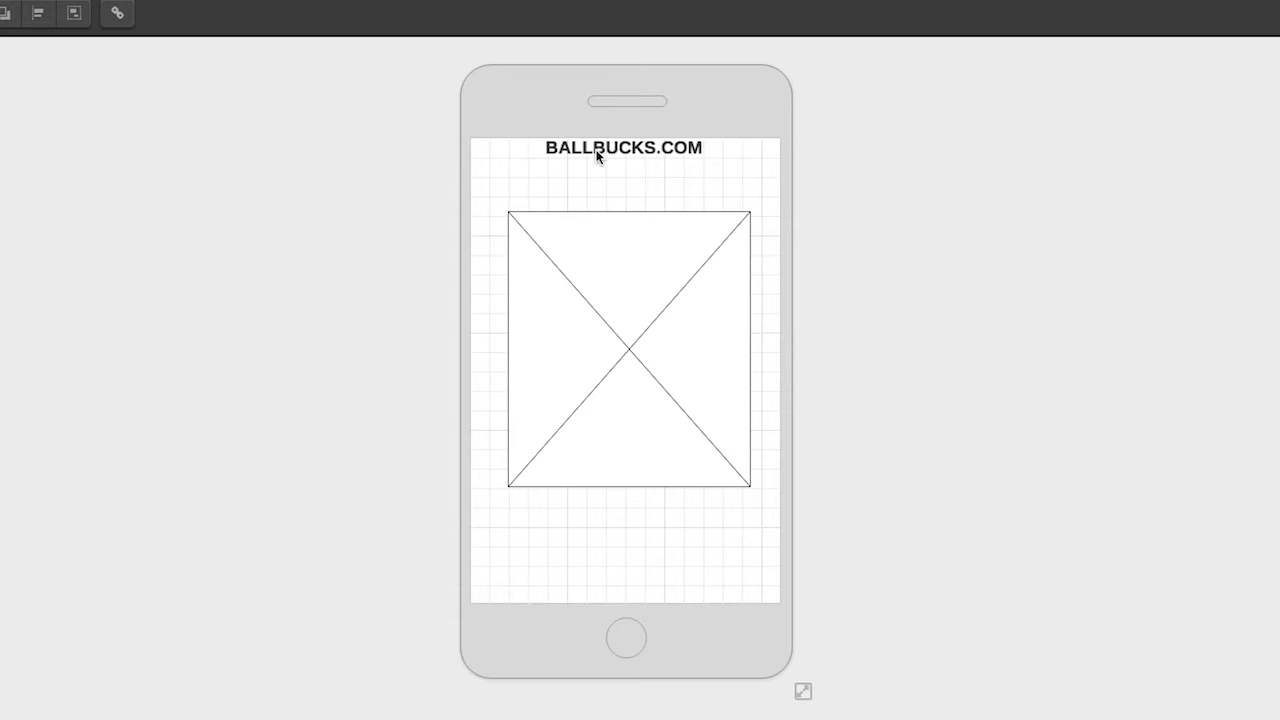
{"action": "left_click_drag", "start_coordinate": [634, 409], "coordinate": [631, 359]}
{"action": "left_click", "coordinate": [597, 508]}
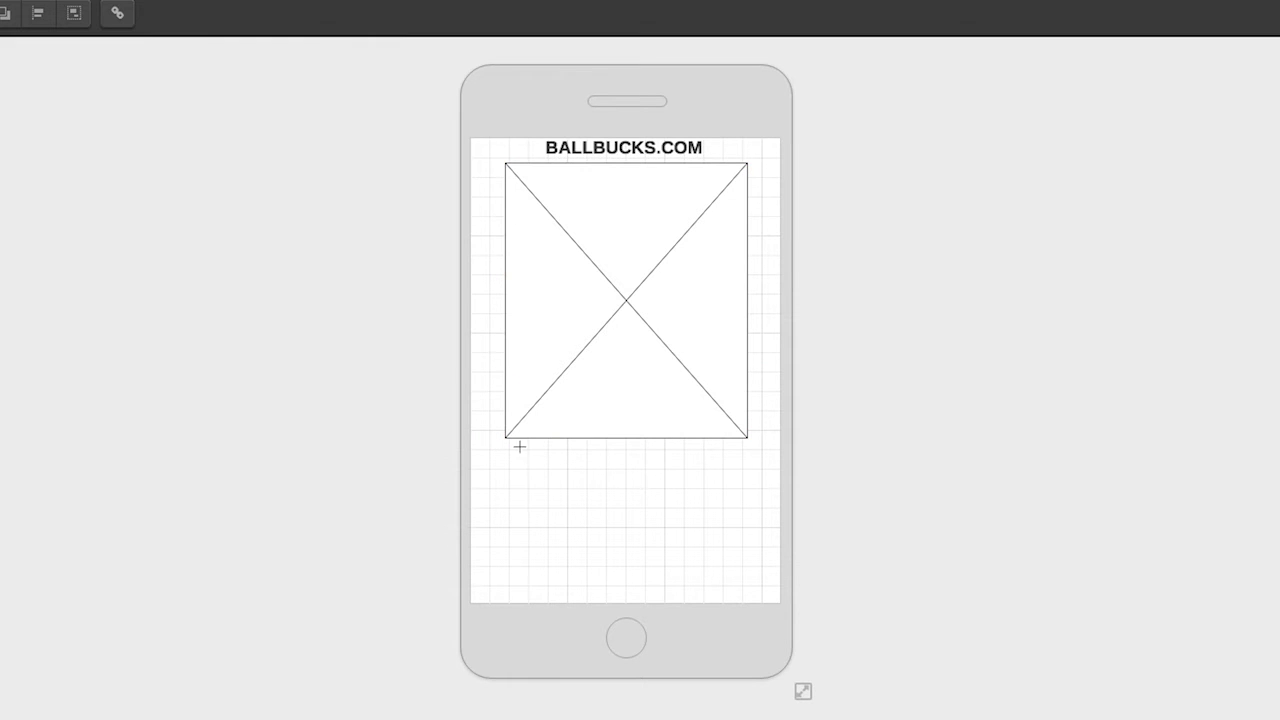
Step: Add a text element reading TAKE A PHOTO below the image placeholder
{"action": "left_click_drag", "start_coordinate": [521, 453], "coordinate": [735, 490]}
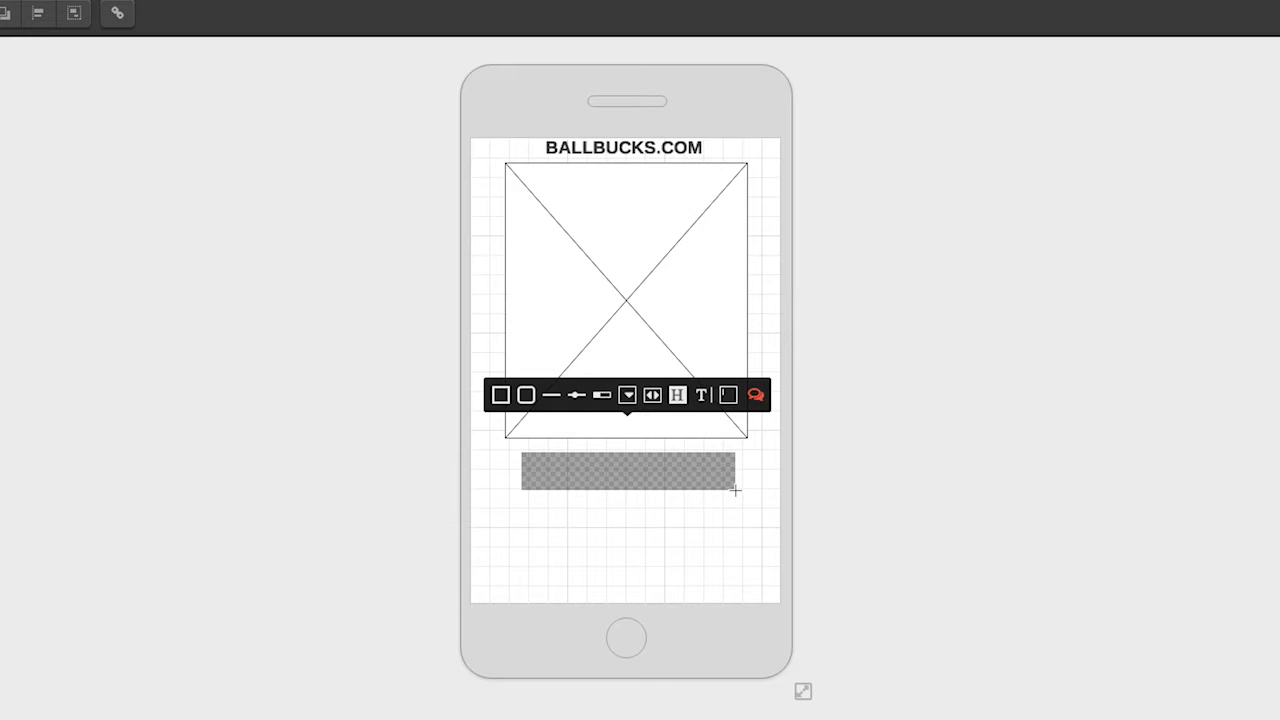
{"action": "left_click", "coordinate": [704, 398]}
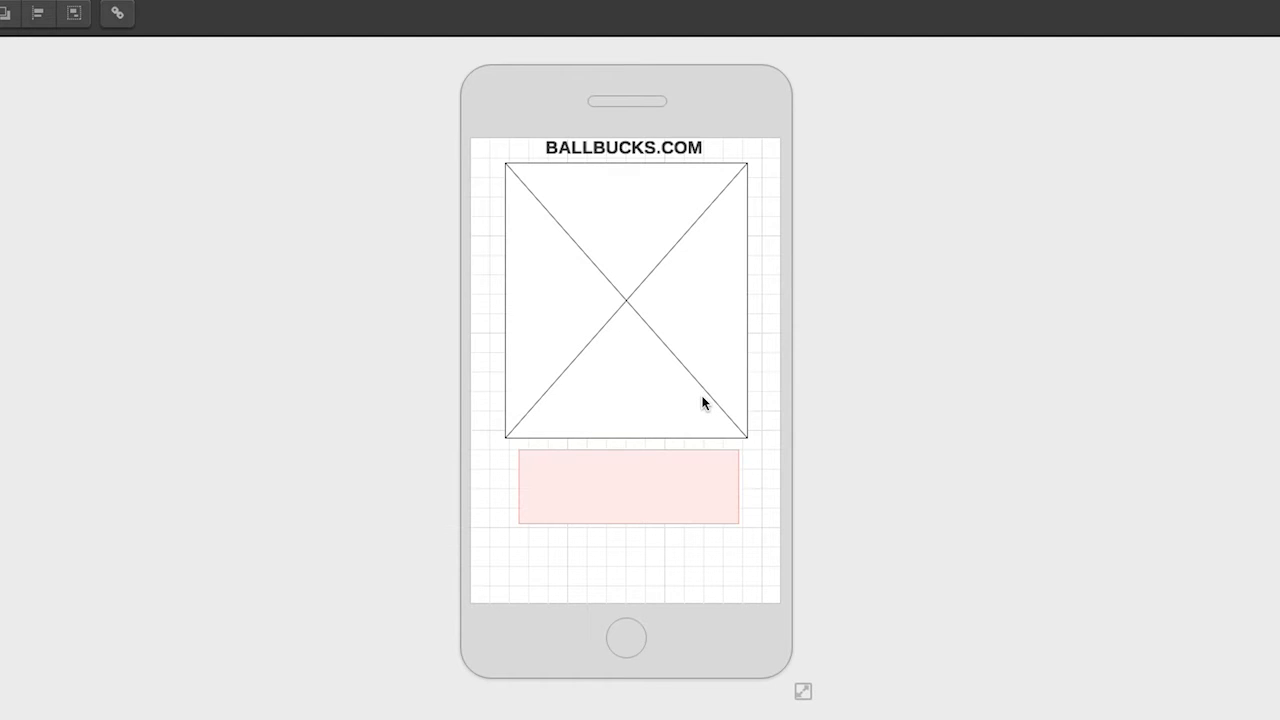
{"action": "type", "text": "TAKE A PHOTO"}
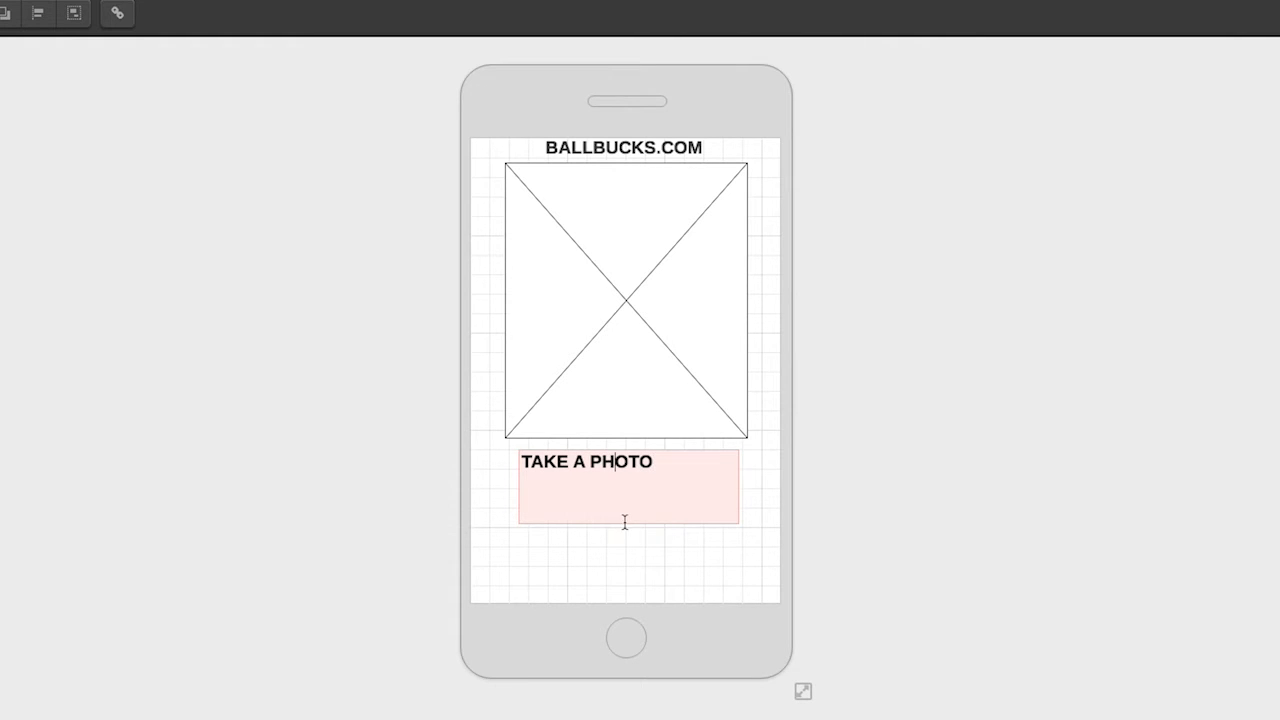
{"action": "left_click", "coordinate": [686, 572]}
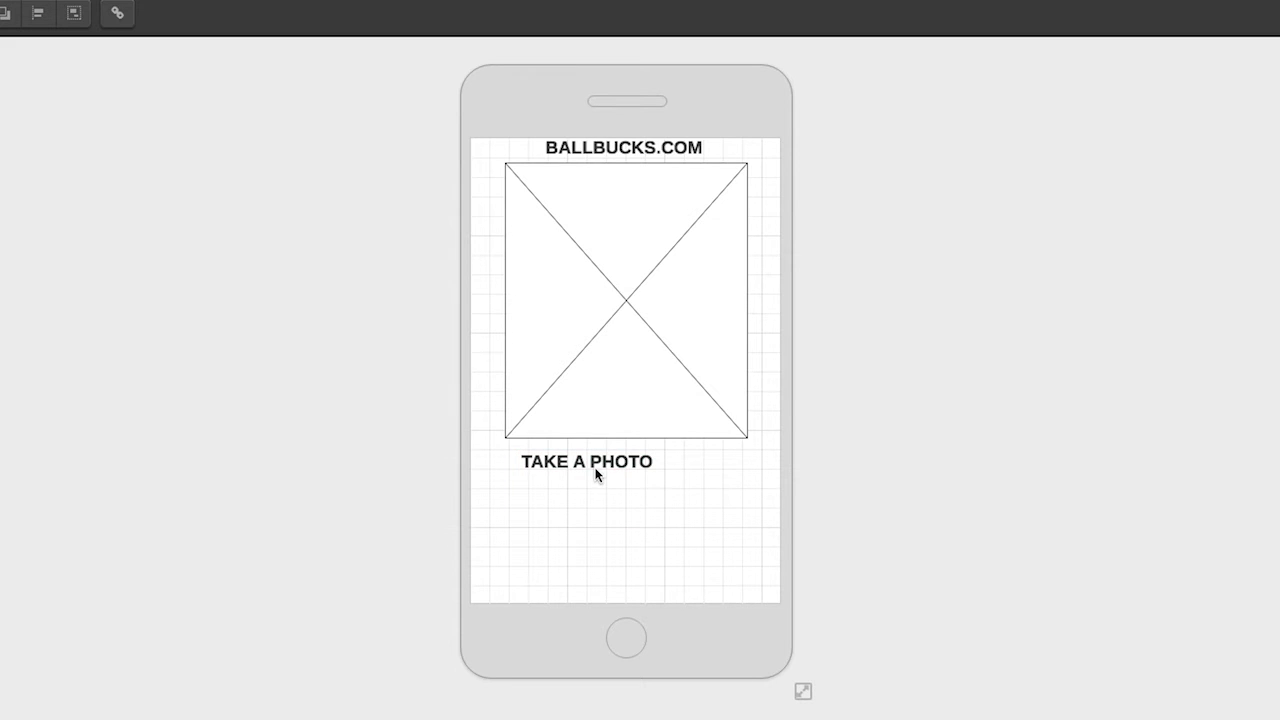
Step: Centre the TAKE A PHOTO caption and colour it tomato red
{"action": "left_click", "coordinate": [596, 474]}
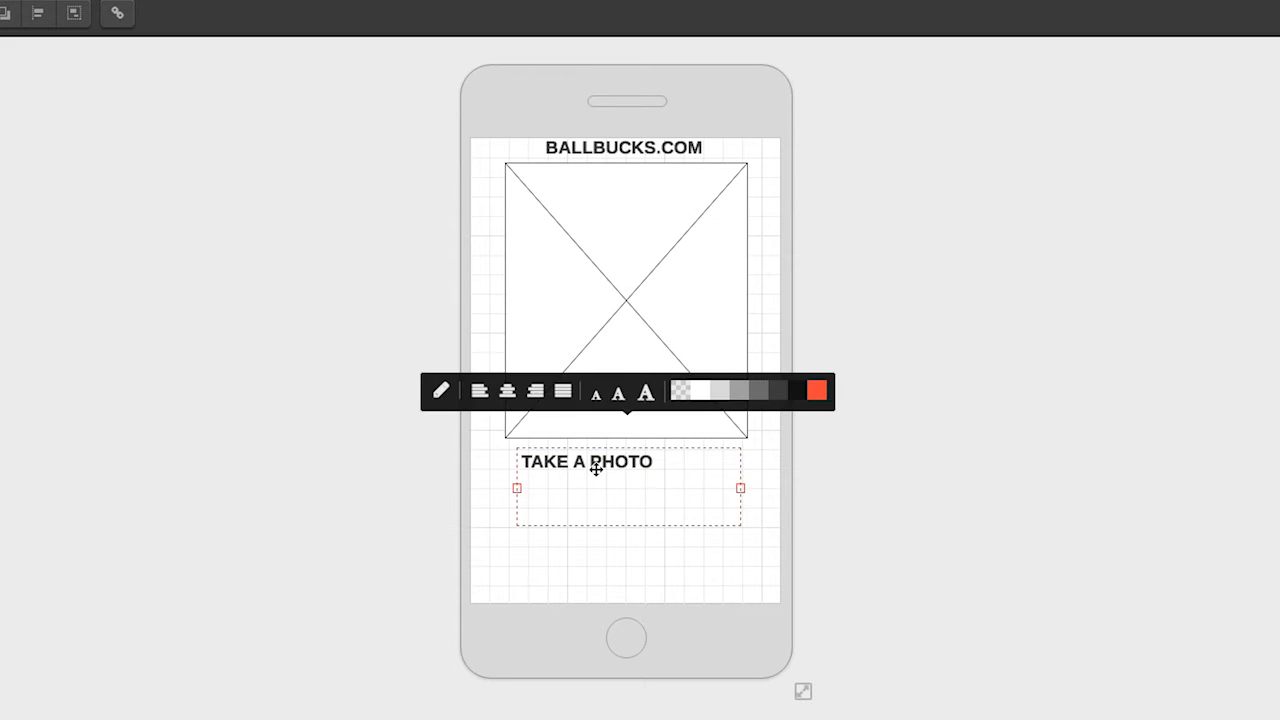
{"action": "left_click", "coordinate": [508, 398]}
{"action": "left_click", "coordinate": [817, 392]}
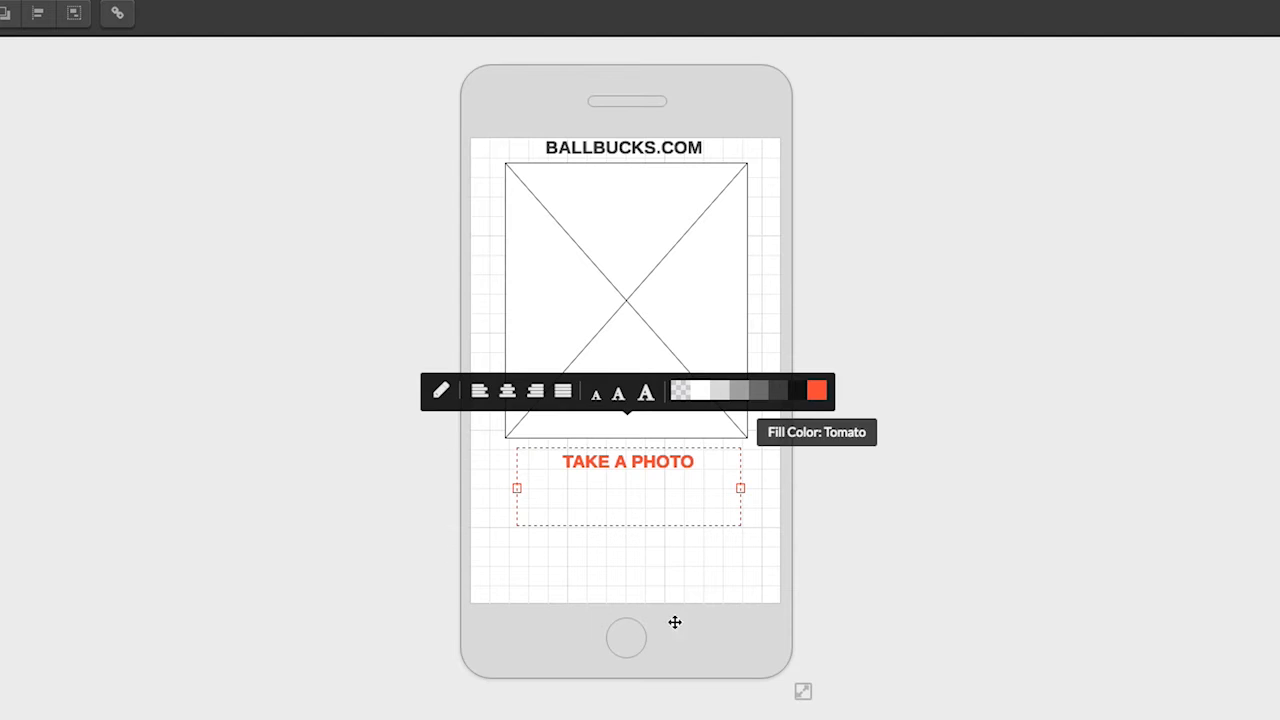
{"action": "left_click", "coordinate": [674, 567]}
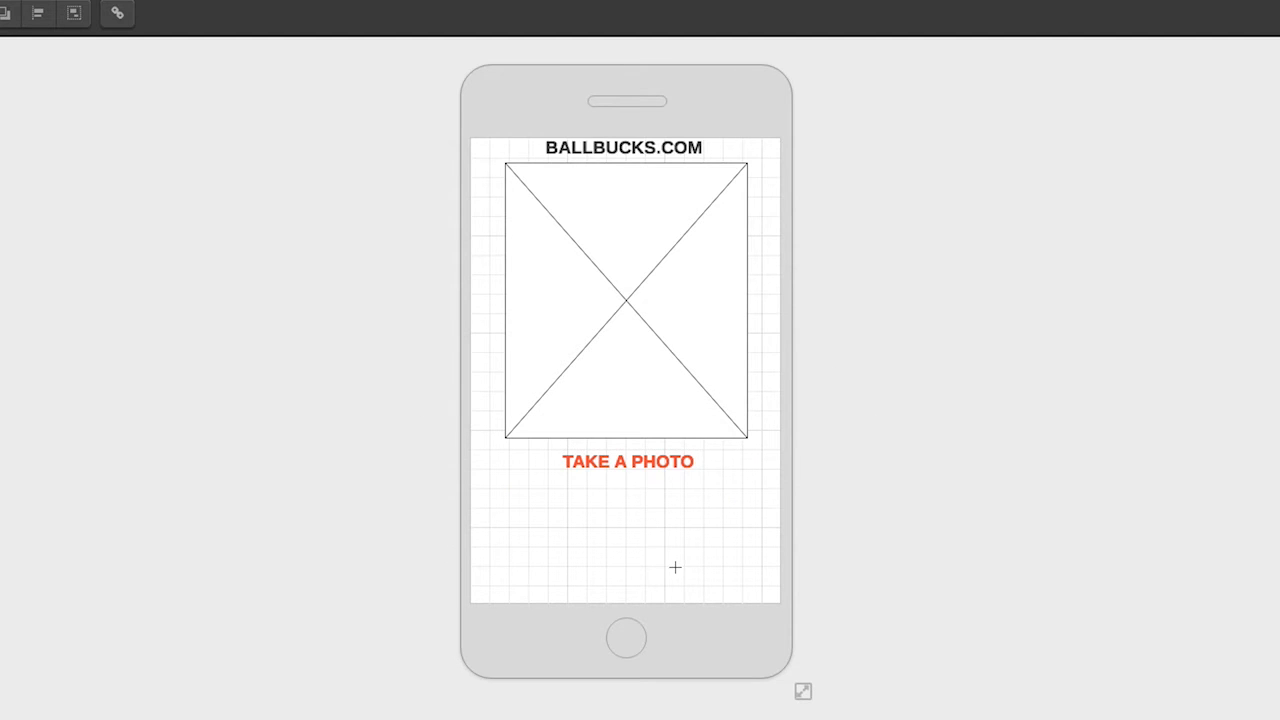
{"action": "left_click", "coordinate": [581, 484]}
{"action": "left_click", "coordinate": [564, 548]}
Step: Draw a shape below the image and make it a rounded rectangle
{"action": "mouse_move", "coordinate": [569, 514]}
{"action": "left_mouse_down"}
{"action": "mouse_move", "coordinate": [549, 551]}
{"action": "mouse_move", "coordinate": [672, 587]}
{"action": "left_mouse_up"}
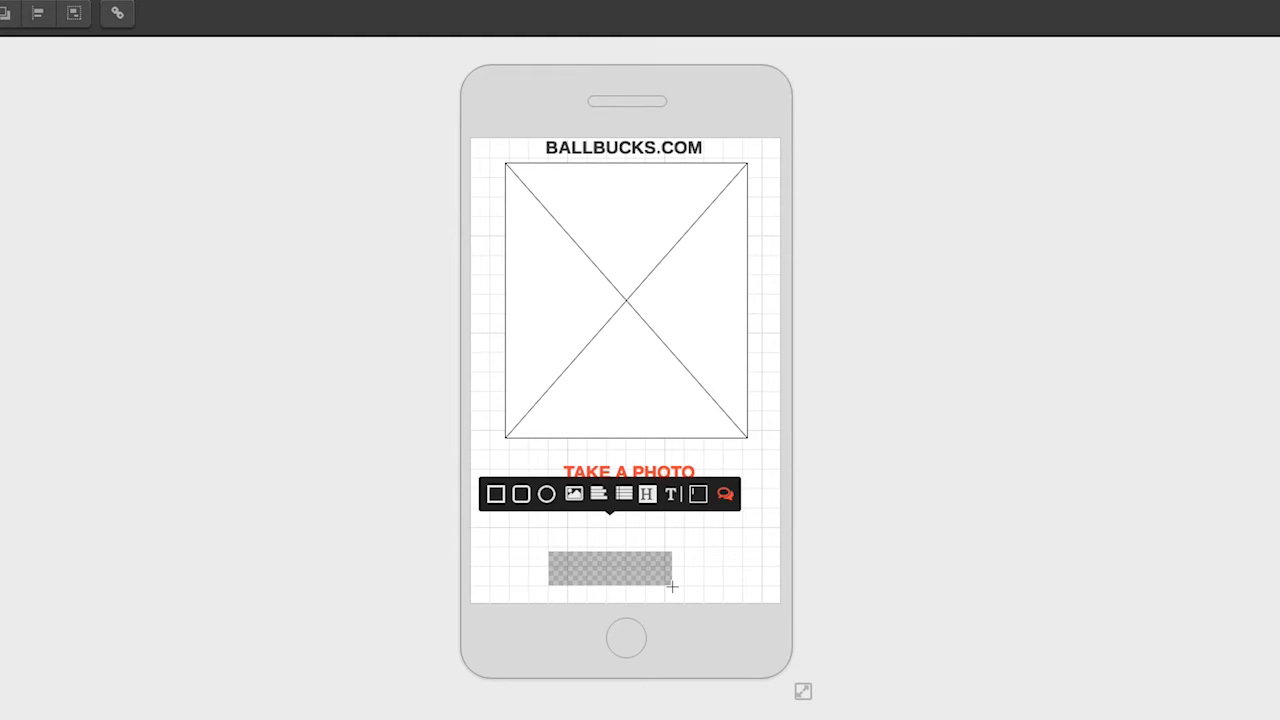
{"action": "left_click", "coordinate": [546, 494]}
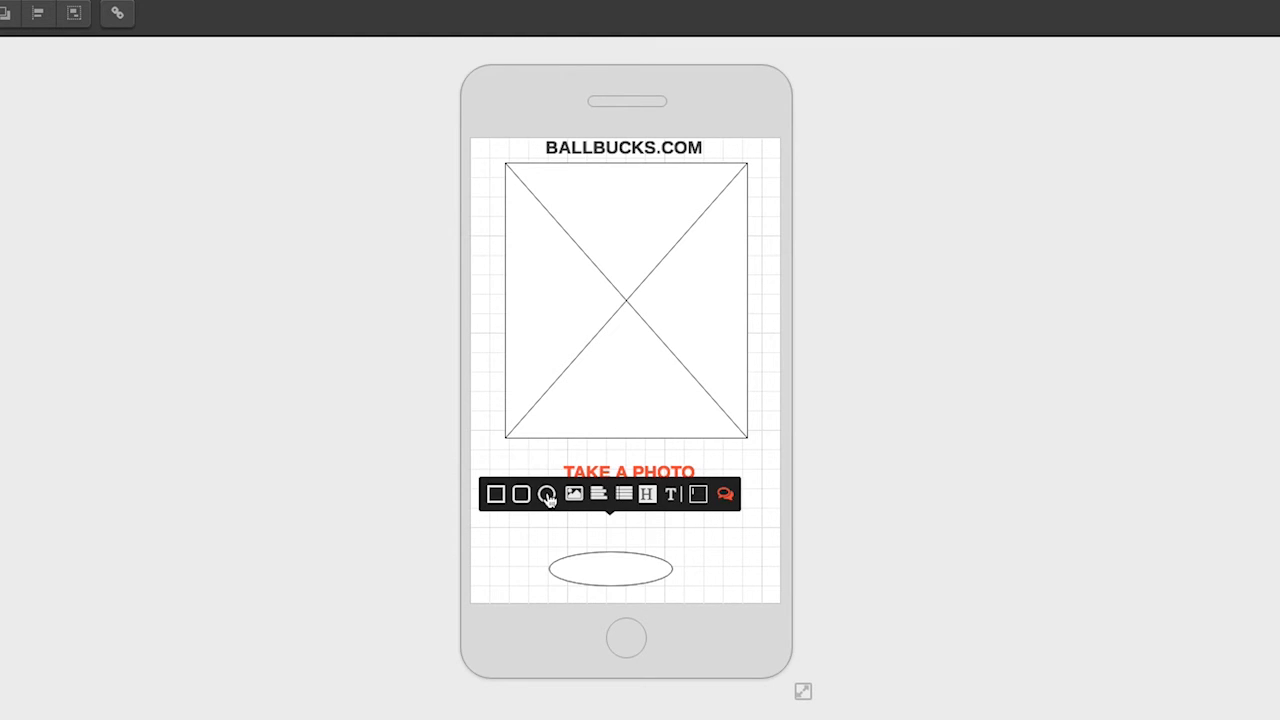
{"action": "left_click", "coordinate": [521, 494]}
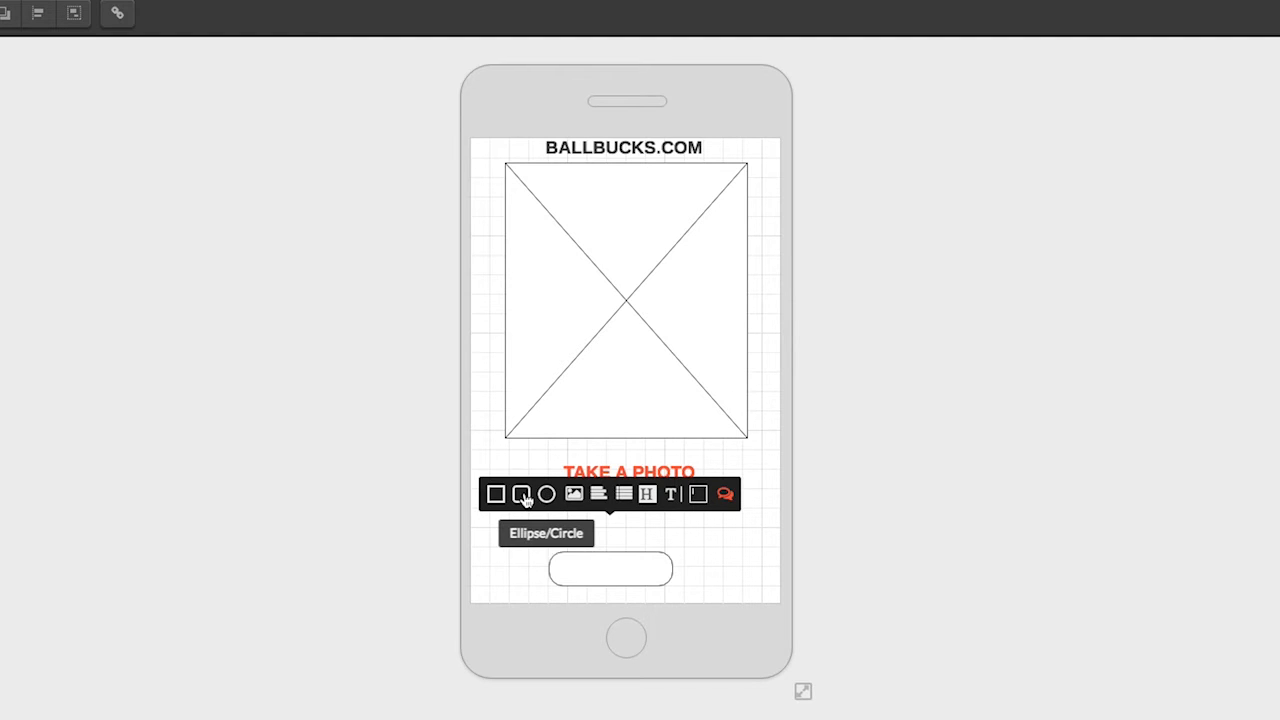
Step: Move and enlarge the rounded box so it sits over the TAKE A PHOTO caption
{"action": "left_click", "coordinate": [621, 560]}
{"action": "left_click_drag", "start_coordinate": [626, 557], "coordinate": [640, 495]}
{"action": "left_click", "coordinate": [640, 495]}
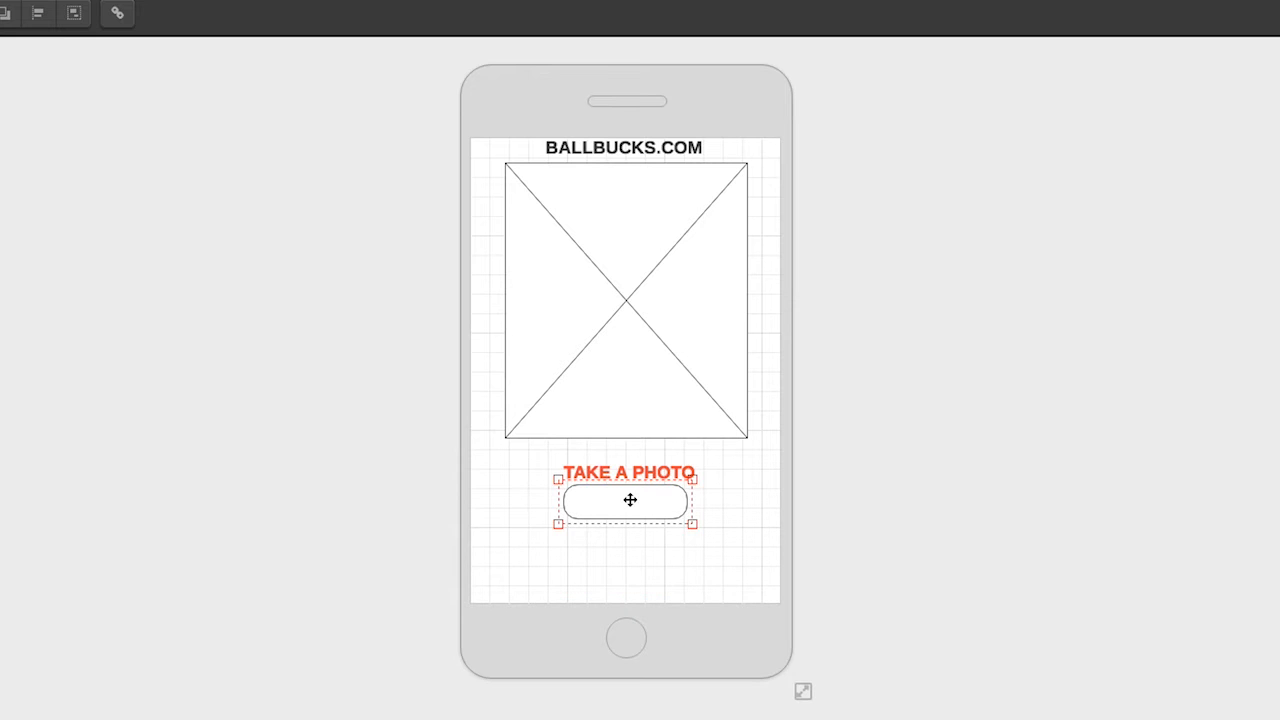
{"action": "left_click", "coordinate": [617, 550]}
{"action": "left_click_drag", "start_coordinate": [635, 515], "coordinate": [719, 516]}
{"action": "mouse_move", "coordinate": [596, 504]}
{"action": "left_mouse_down"}
{"action": "mouse_move", "coordinate": [578, 484]}
{"action": "mouse_move", "coordinate": [580, 509]}
{"action": "left_mouse_up"}
Step: Delete the old TAKE A PHOTO caption and the stray label, nudging the button under the image
{"action": "left_click", "coordinate": [597, 461], "text": "shift"}
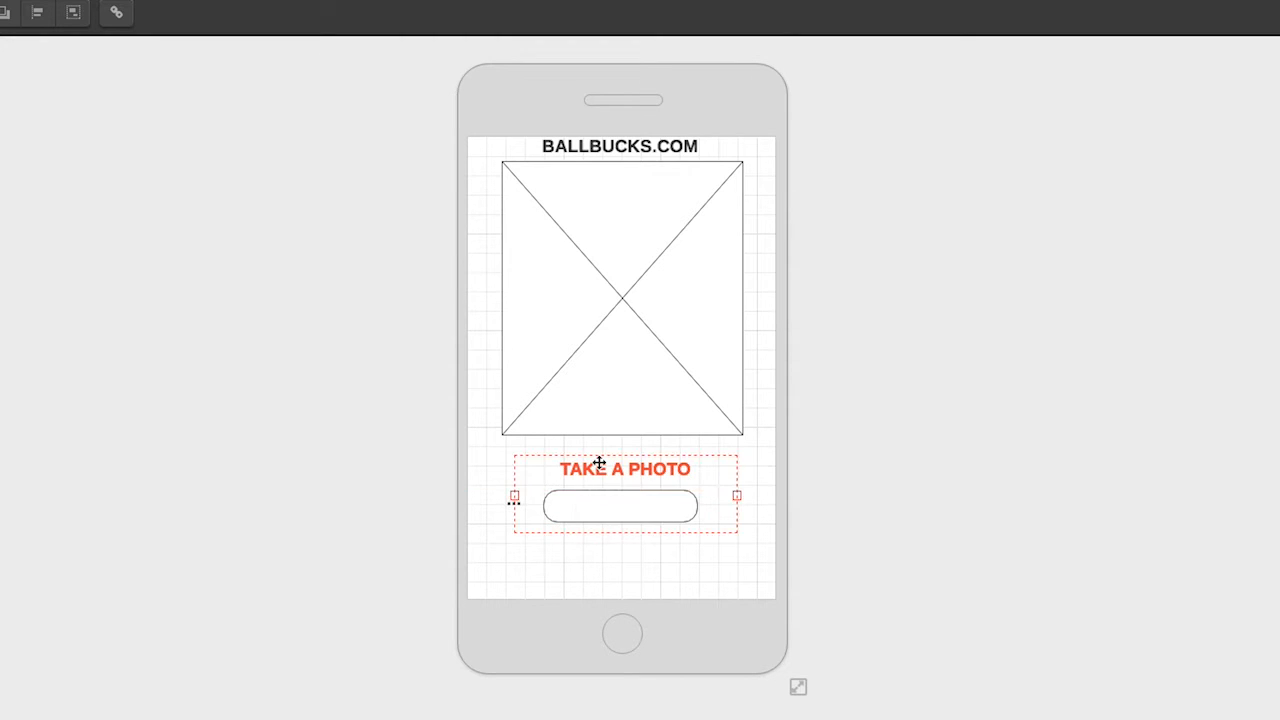
{"action": "key", "text": "Delete"}
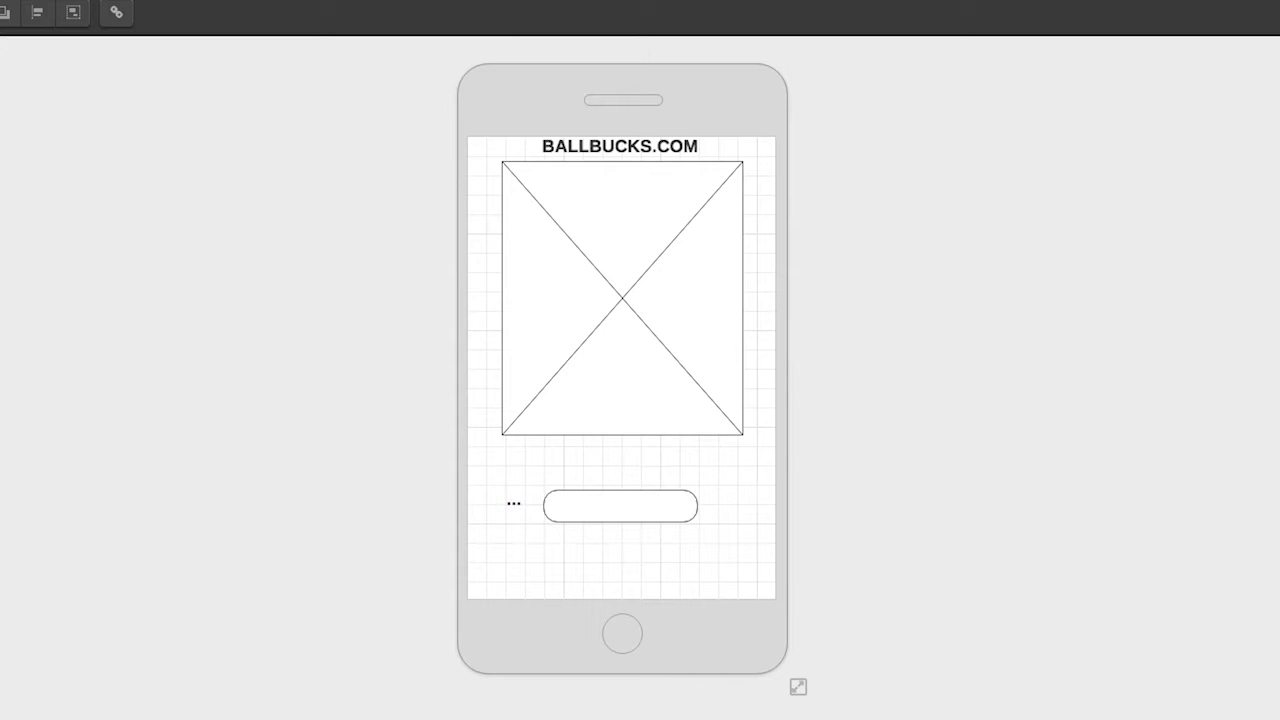
{"action": "mouse_move", "coordinate": [624, 518]}
{"action": "left_mouse_down"}
{"action": "mouse_move", "coordinate": [623, 484]}
{"action": "mouse_move", "coordinate": [625, 510]}
{"action": "left_mouse_up"}
{"action": "left_click", "coordinate": [514, 505]}
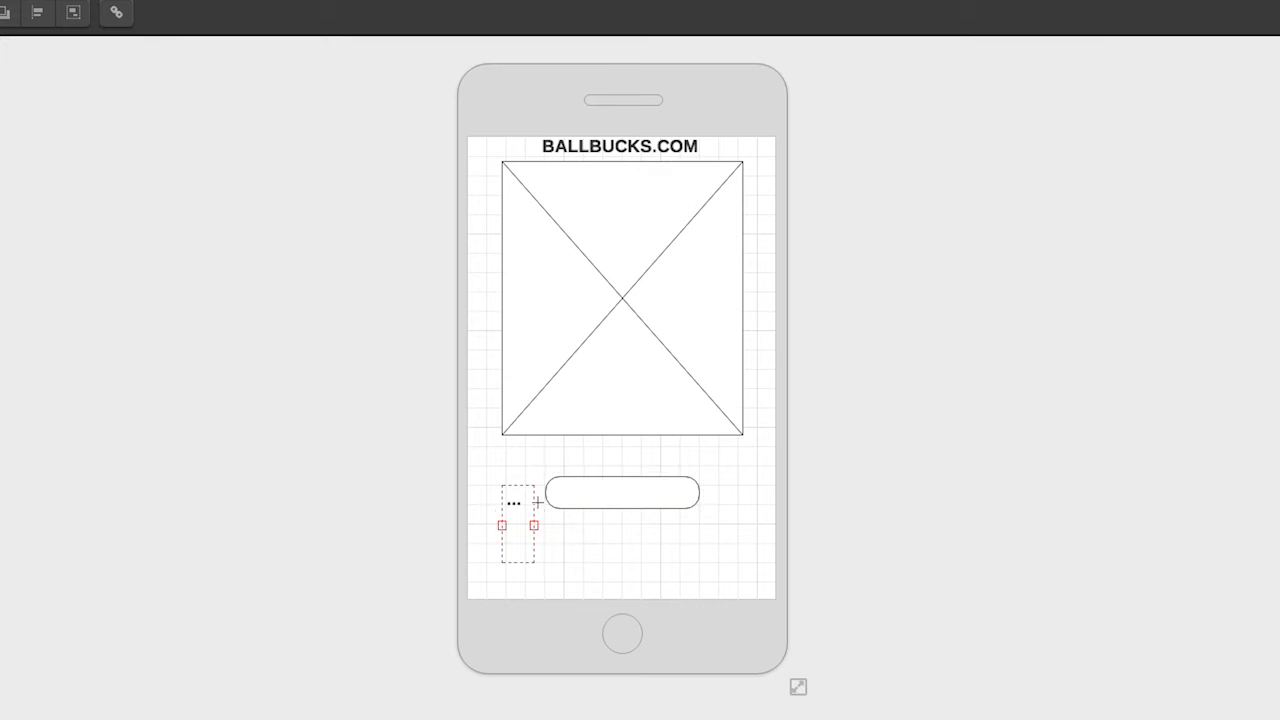
{"action": "key", "text": "Delete"}
Step: Add a TAKE A PHOTO text box and centre it inside the rounded button
{"action": "left_click_drag", "start_coordinate": [530, 476], "coordinate": [694, 510]}
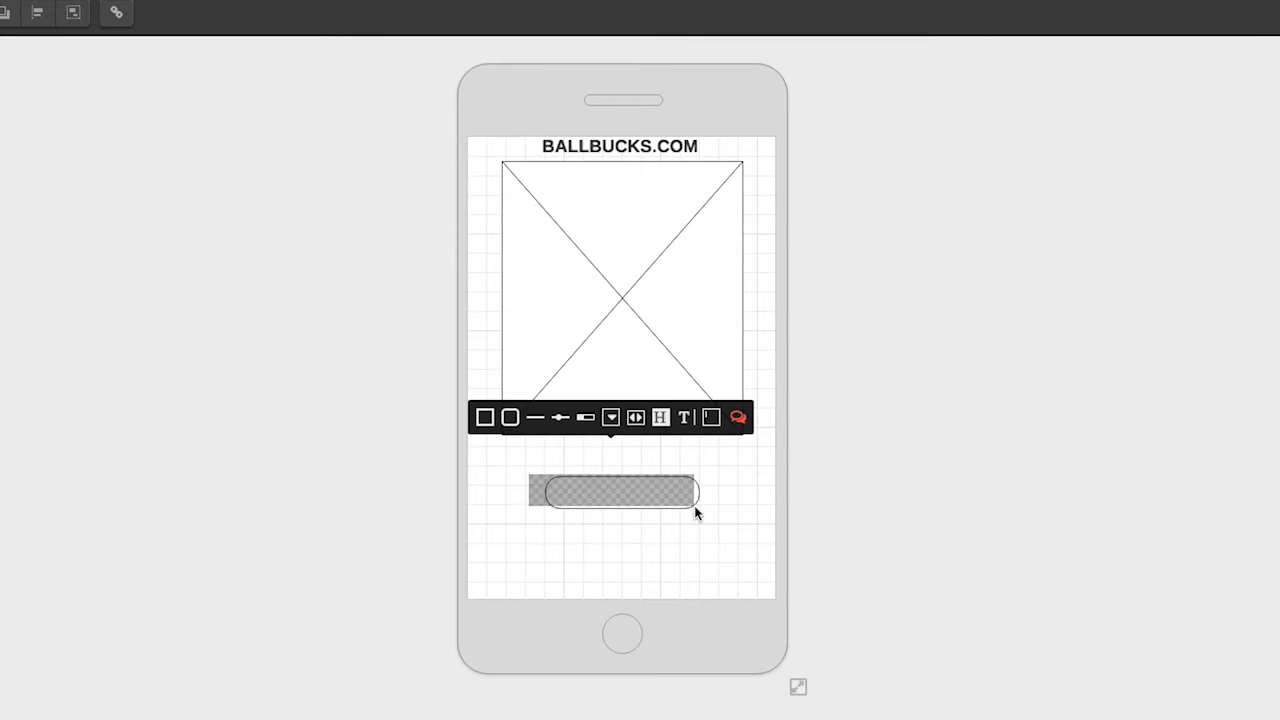
{"action": "left_click", "coordinate": [685, 416]}
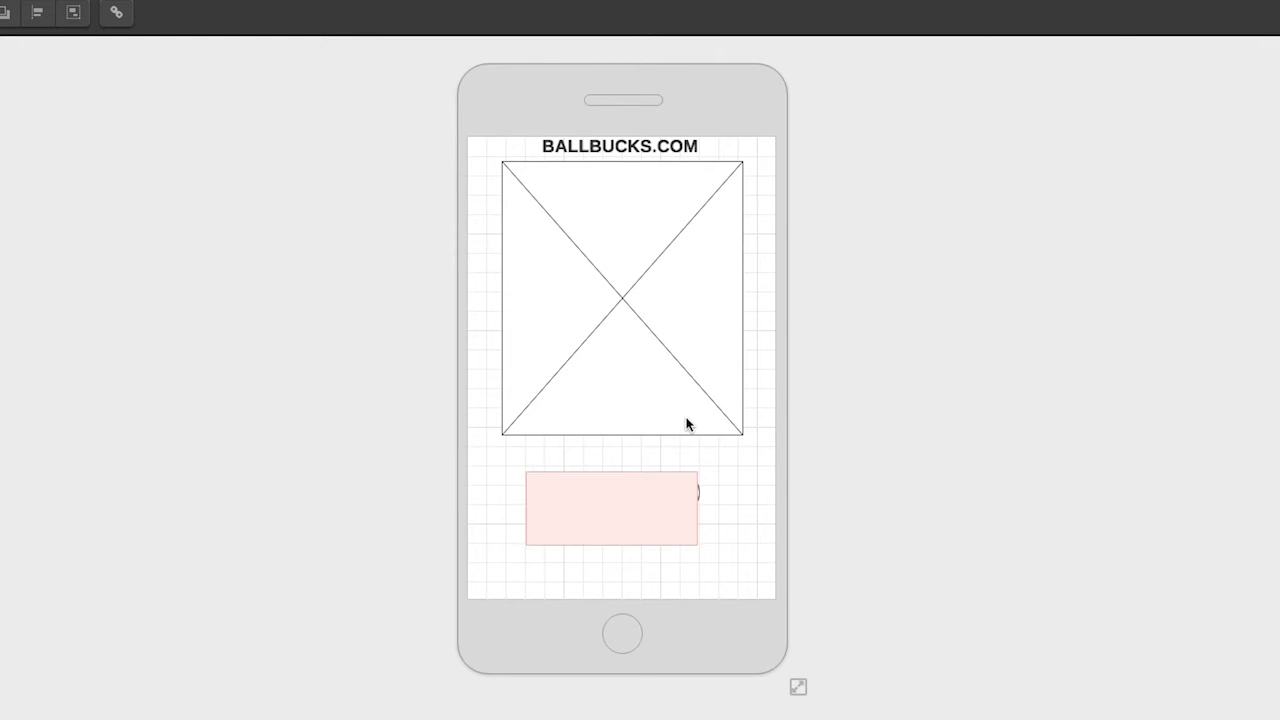
{"action": "type", "text": "TAKE A PHOTO"}
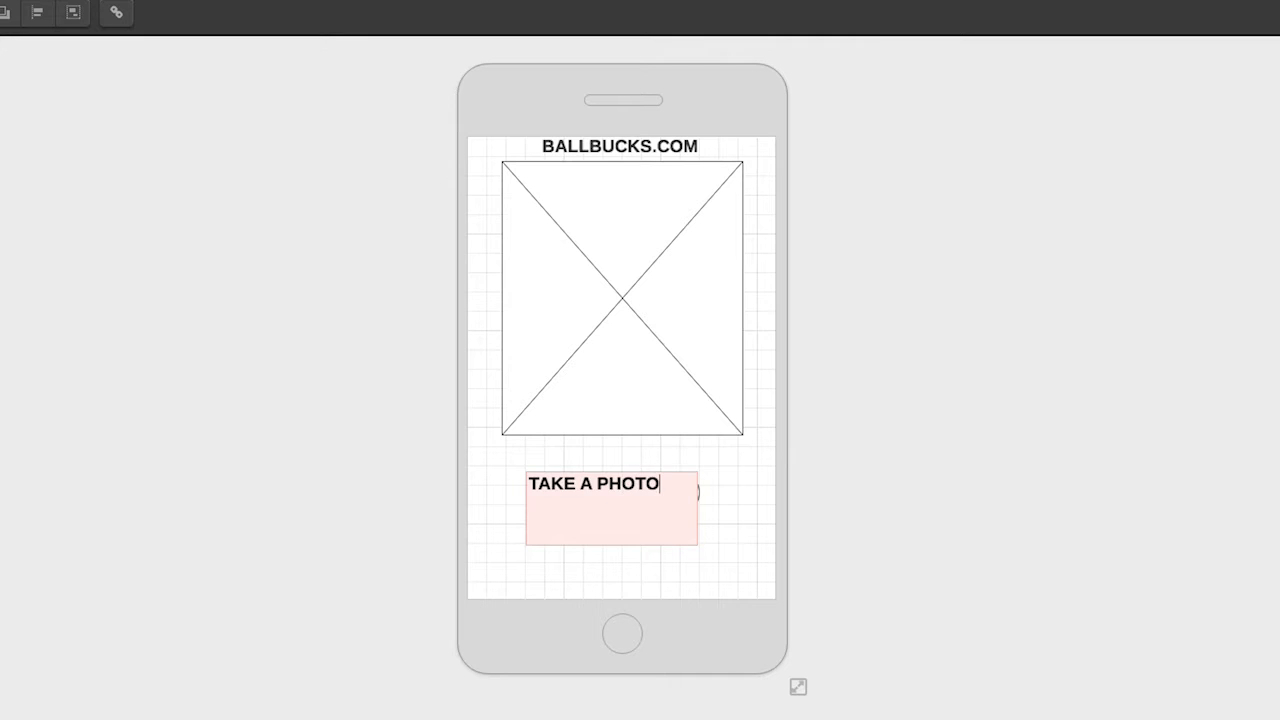
{"action": "left_click", "coordinate": [623, 576]}
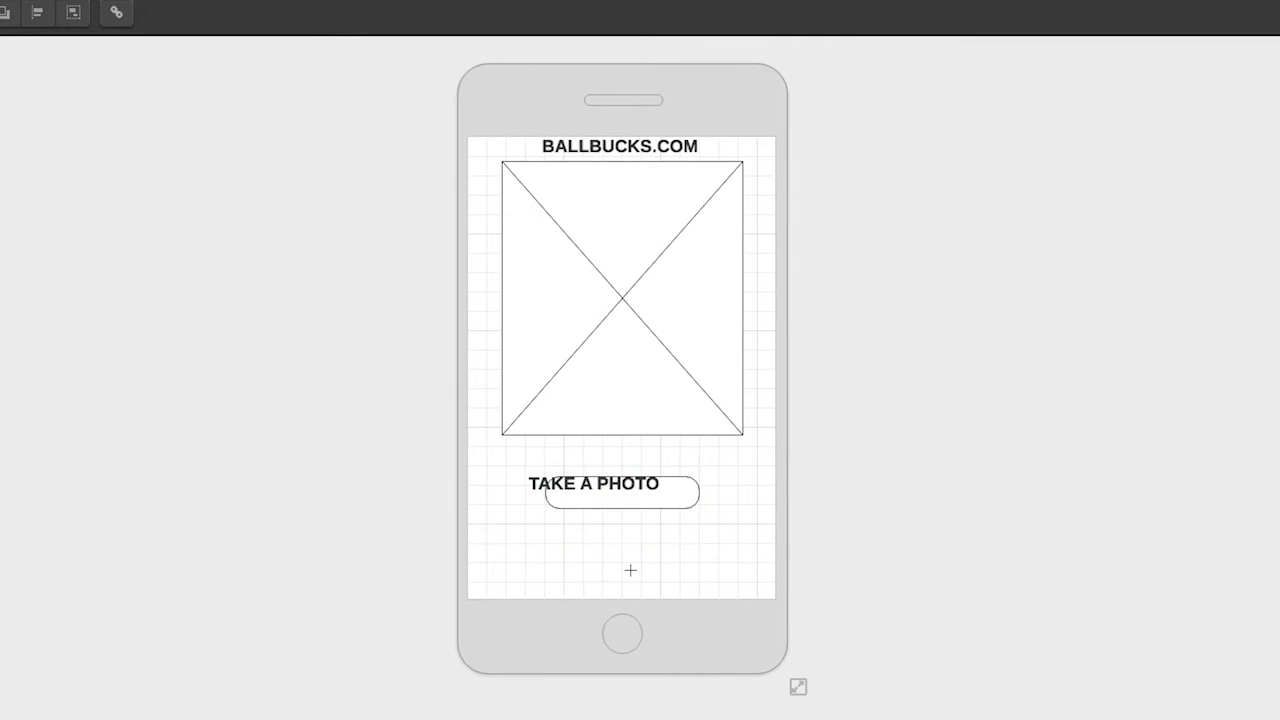
{"action": "left_click", "coordinate": [534, 483]}
{"action": "left_click_drag", "start_coordinate": [534, 487], "coordinate": [560, 497]}
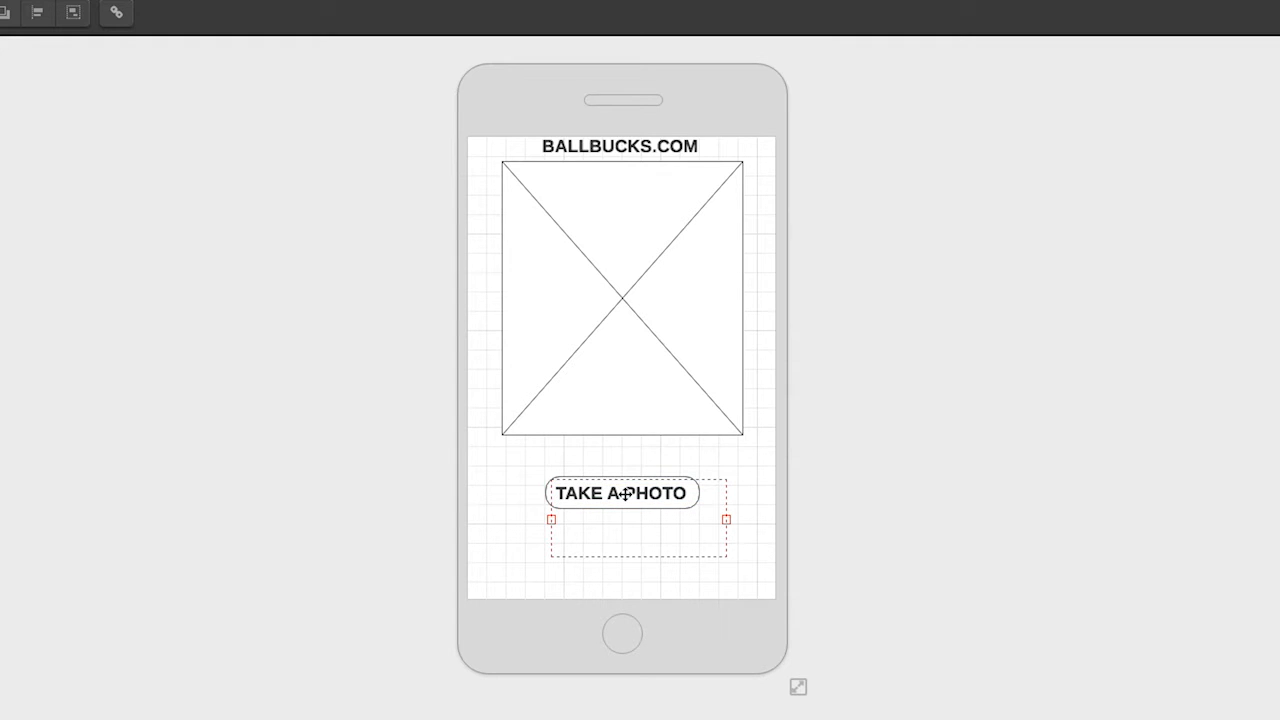
Step: Colour the TAKE A PHOTO label tomato red, then add a second rounded button below with a text box
{"action": "left_click", "coordinate": [828, 425]}
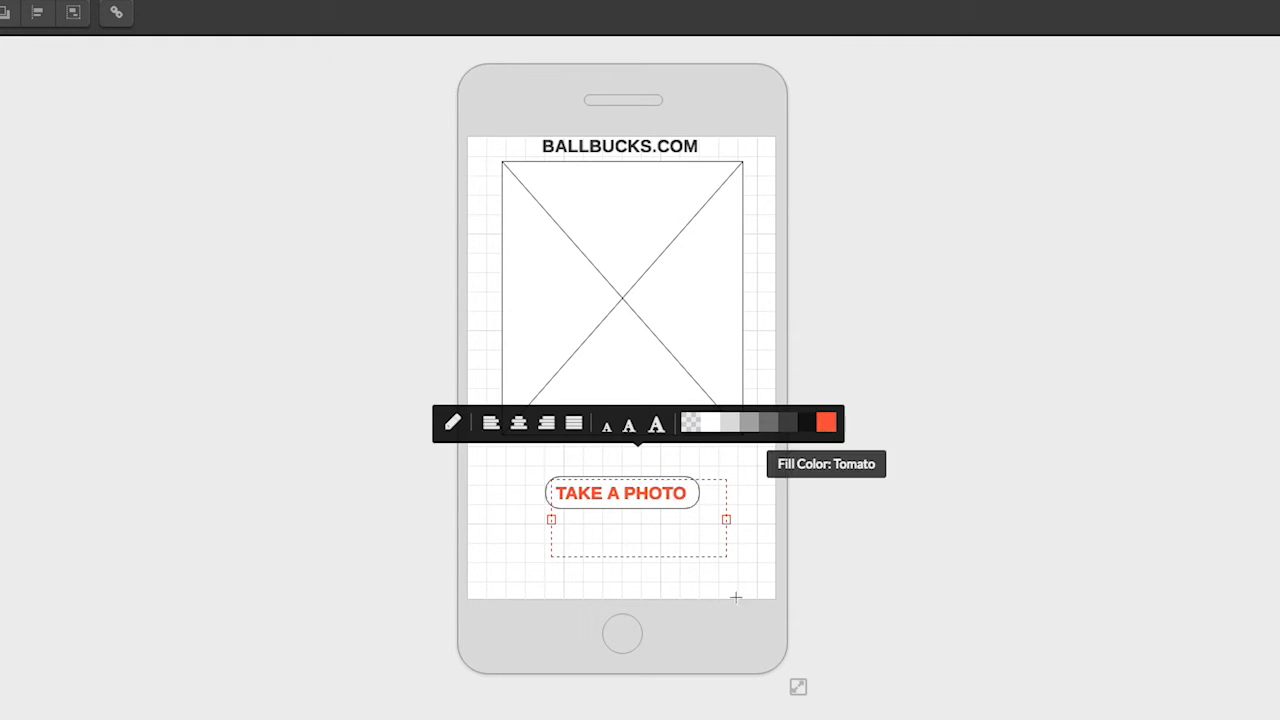
{"action": "left_click", "coordinate": [703, 581]}
{"action": "left_click_drag", "start_coordinate": [548, 537], "coordinate": [701, 576]}
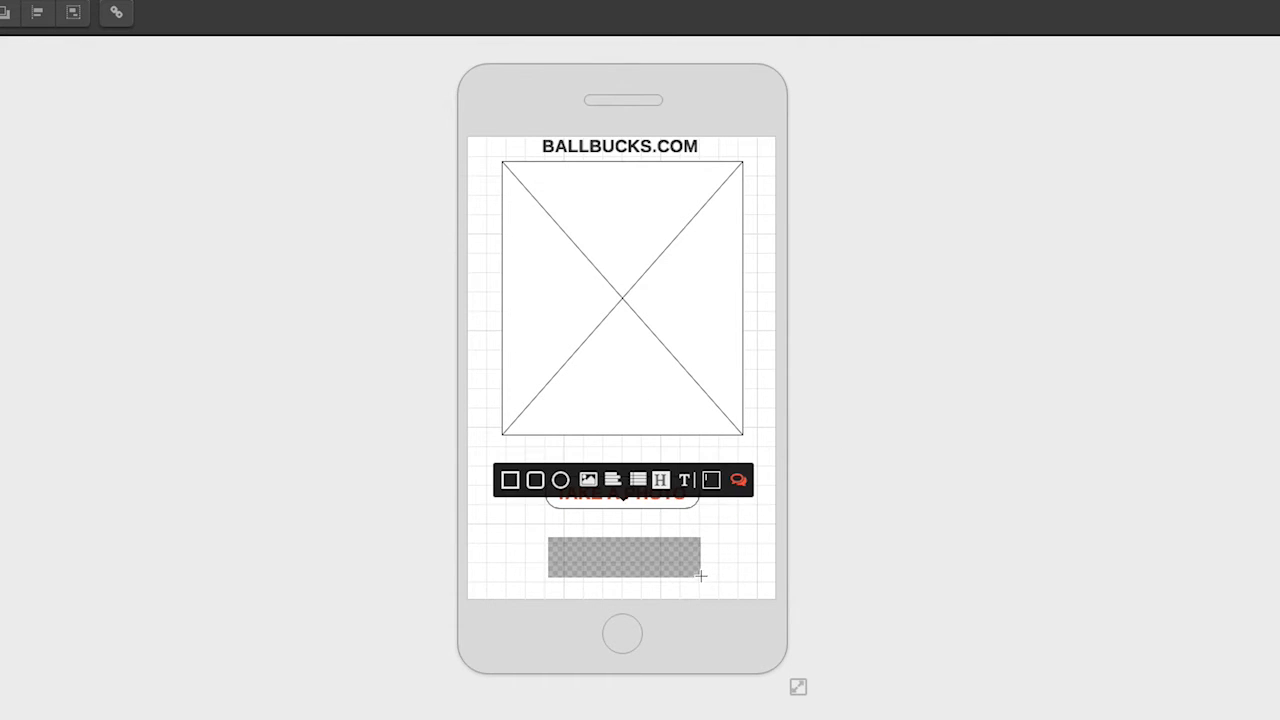
{"action": "left_click", "coordinate": [560, 480]}
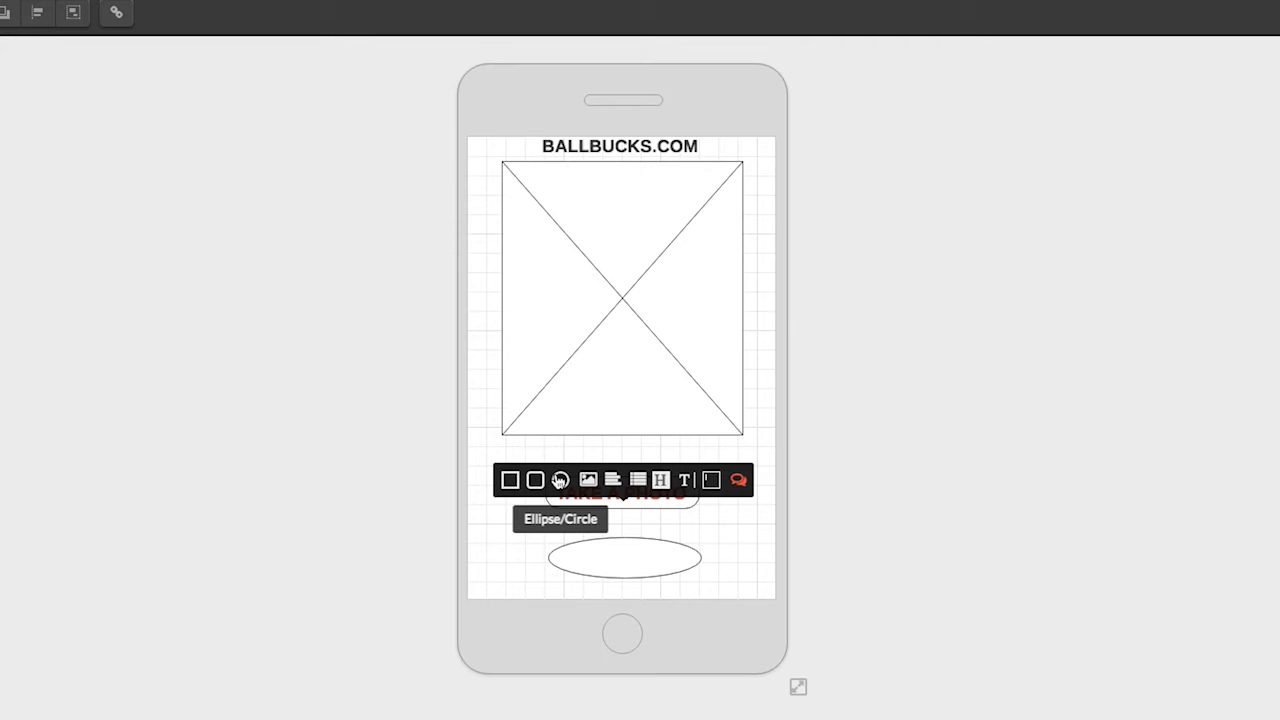
{"action": "left_click", "coordinate": [535, 480]}
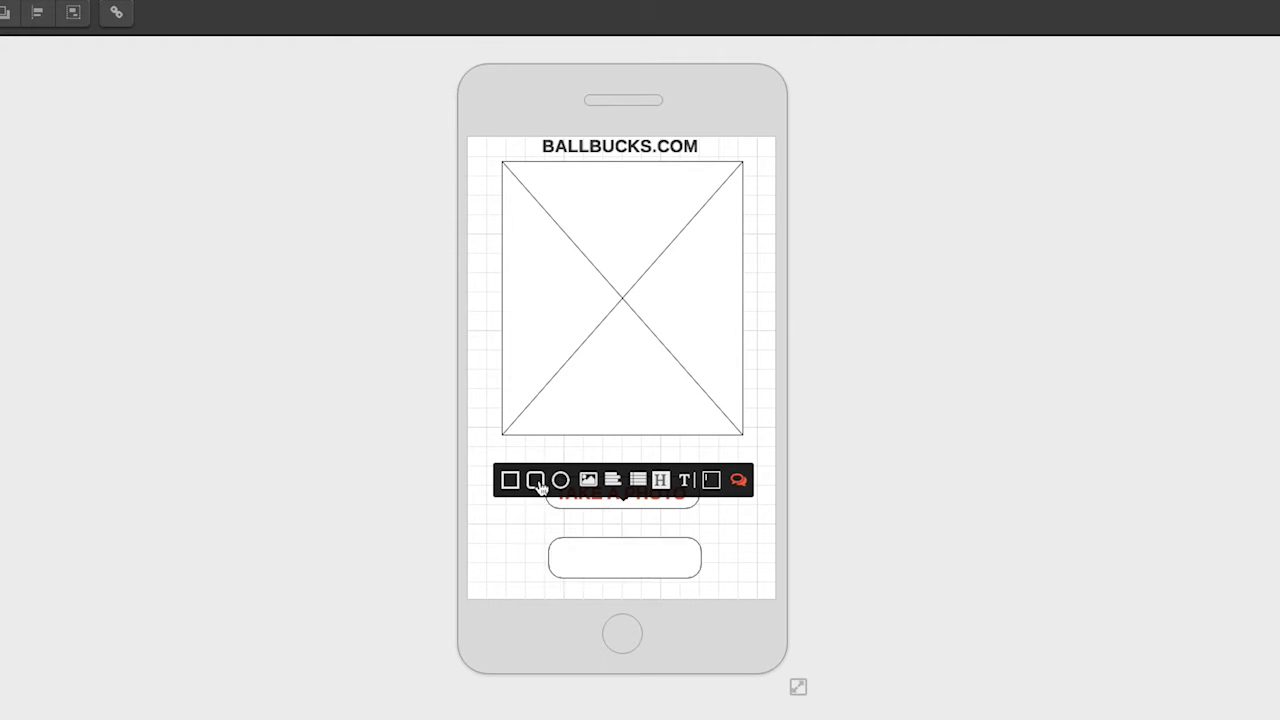
{"action": "left_click_drag", "start_coordinate": [517, 529], "coordinate": [708, 565]}
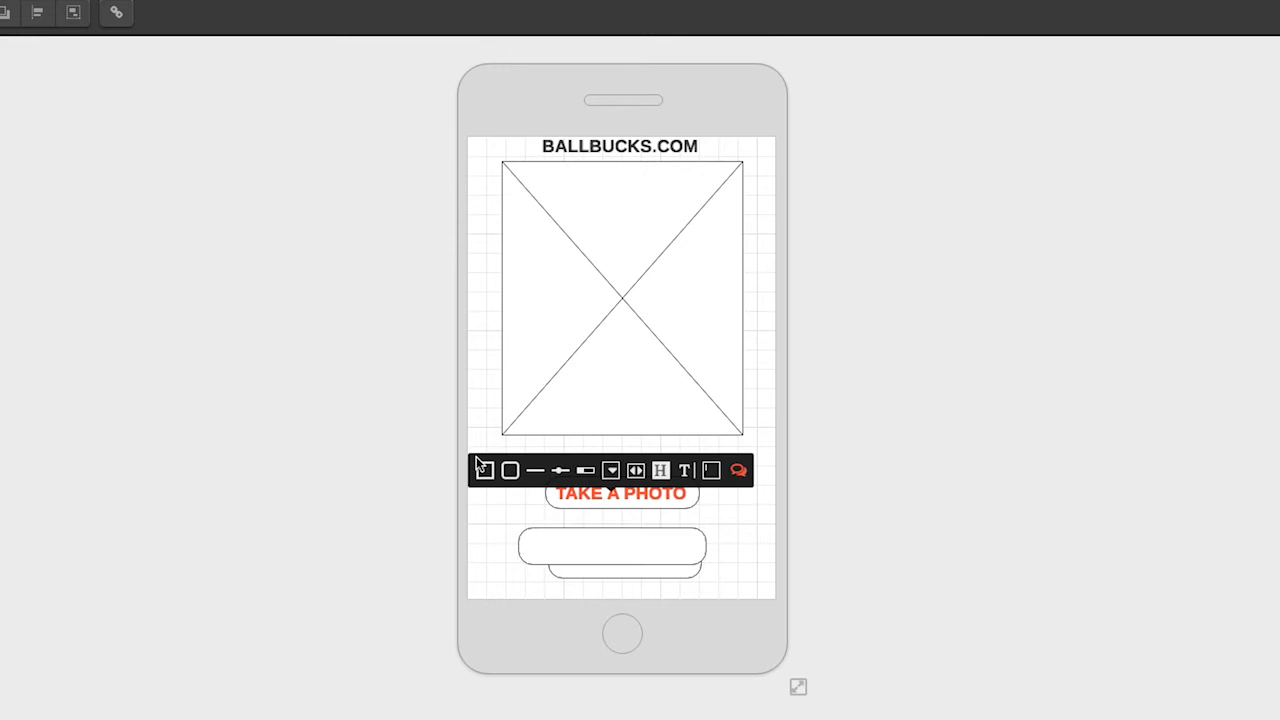
{"action": "left_click", "coordinate": [689, 470]}
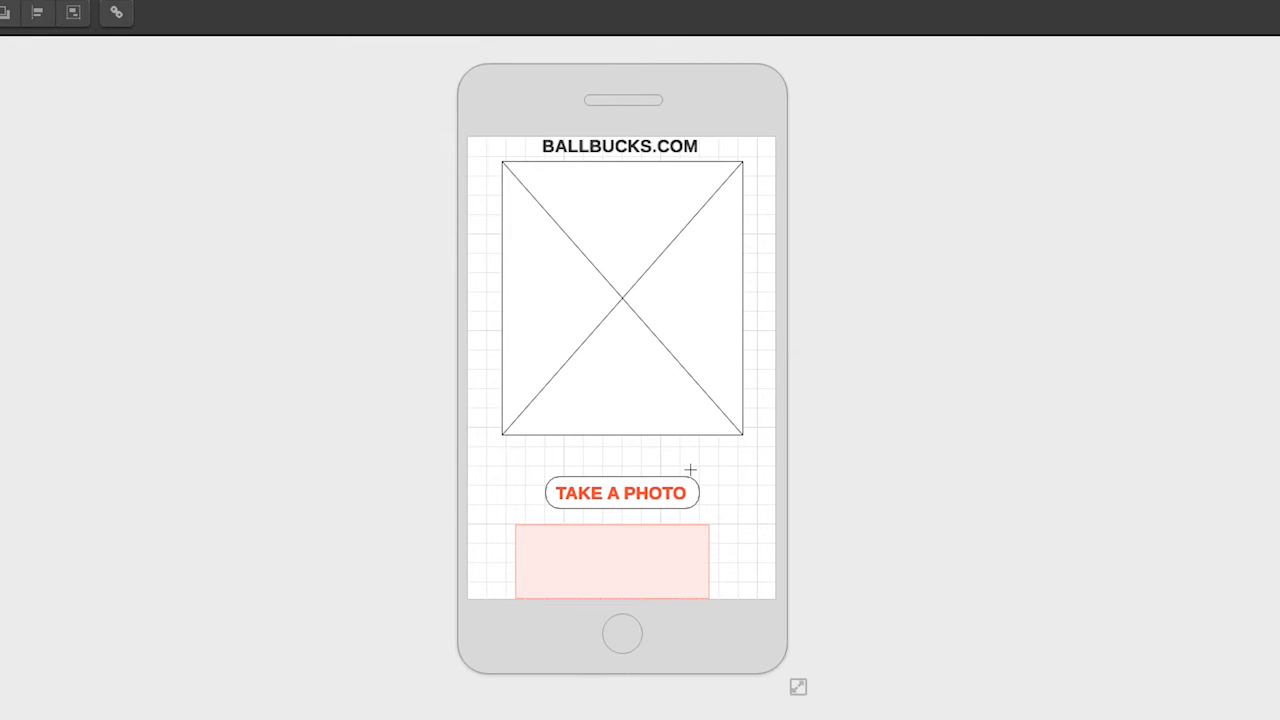
Step: Label the second button CHOOSE FROM LIBRARY, fitting the text on one line over the button
{"action": "type", "text": "CHOOSE FROM L"}
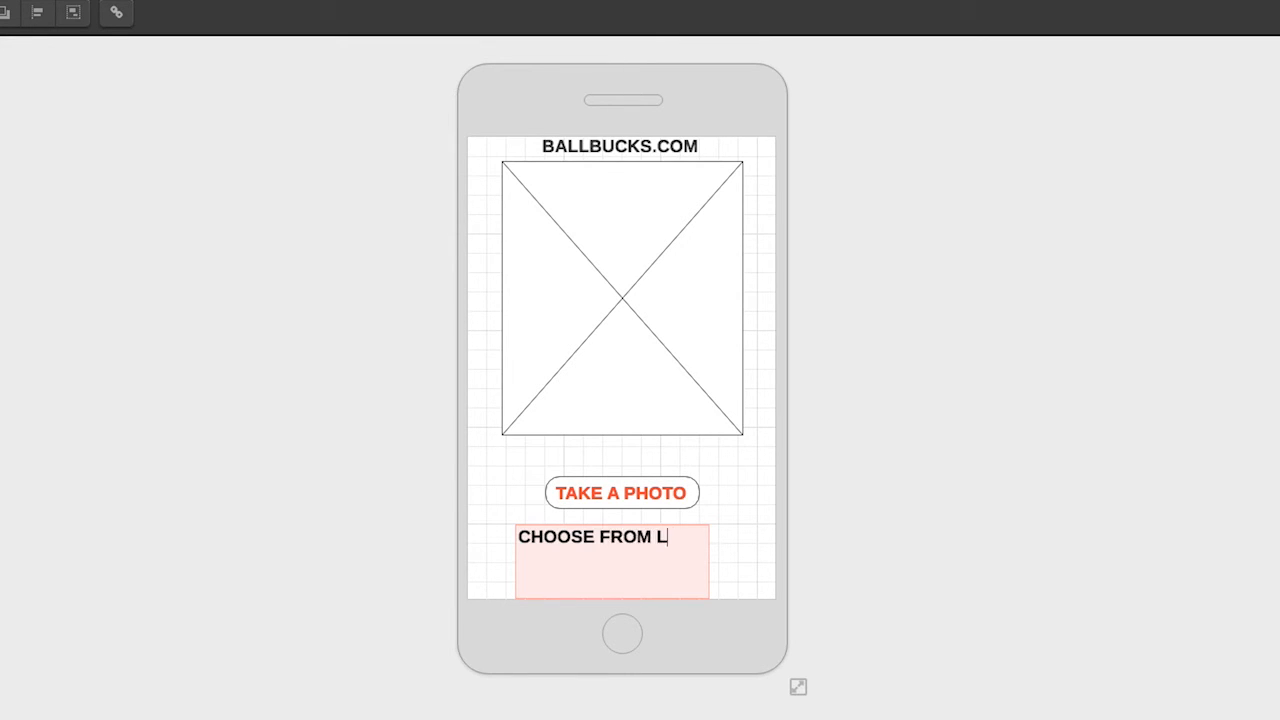
{"action": "type", "text": "IBRARY"}
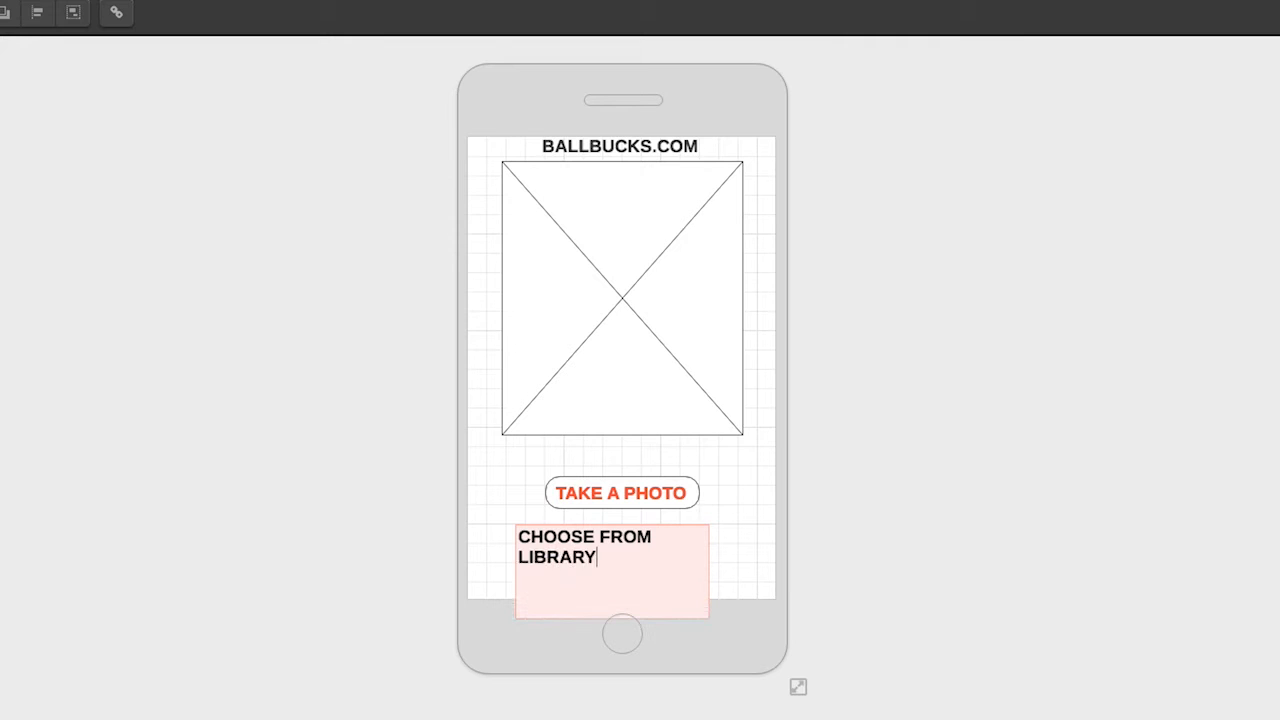
{"action": "left_click", "coordinate": [747, 474]}
{"action": "left_click", "coordinate": [522, 560]}
{"action": "left_click_drag", "start_coordinate": [514, 573], "coordinate": [473, 571]}
{"action": "left_click", "coordinate": [539, 530]}
{"action": "left_click_drag", "start_coordinate": [537, 539], "coordinate": [580, 560]}
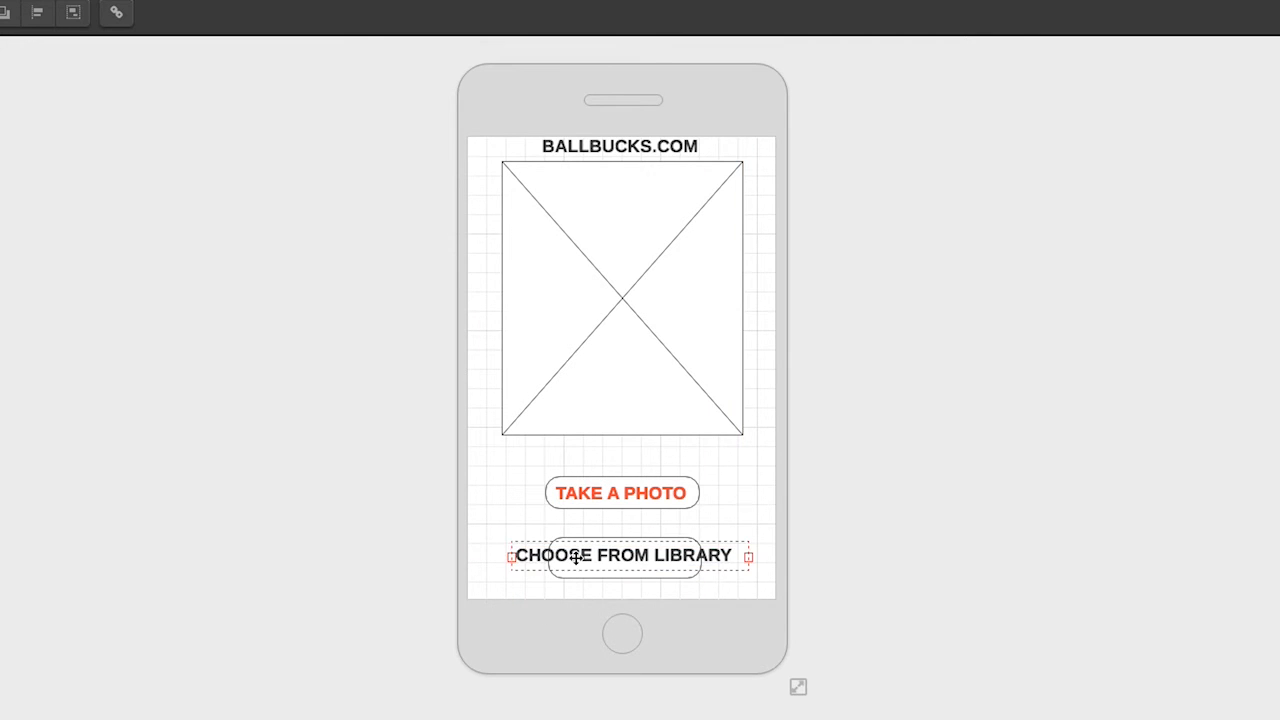
Step: Widen the second button on both sides and colour its label tomato red
{"action": "left_click", "coordinate": [582, 578]}
{"action": "left_click_drag", "start_coordinate": [545, 583], "coordinate": [499, 579]}
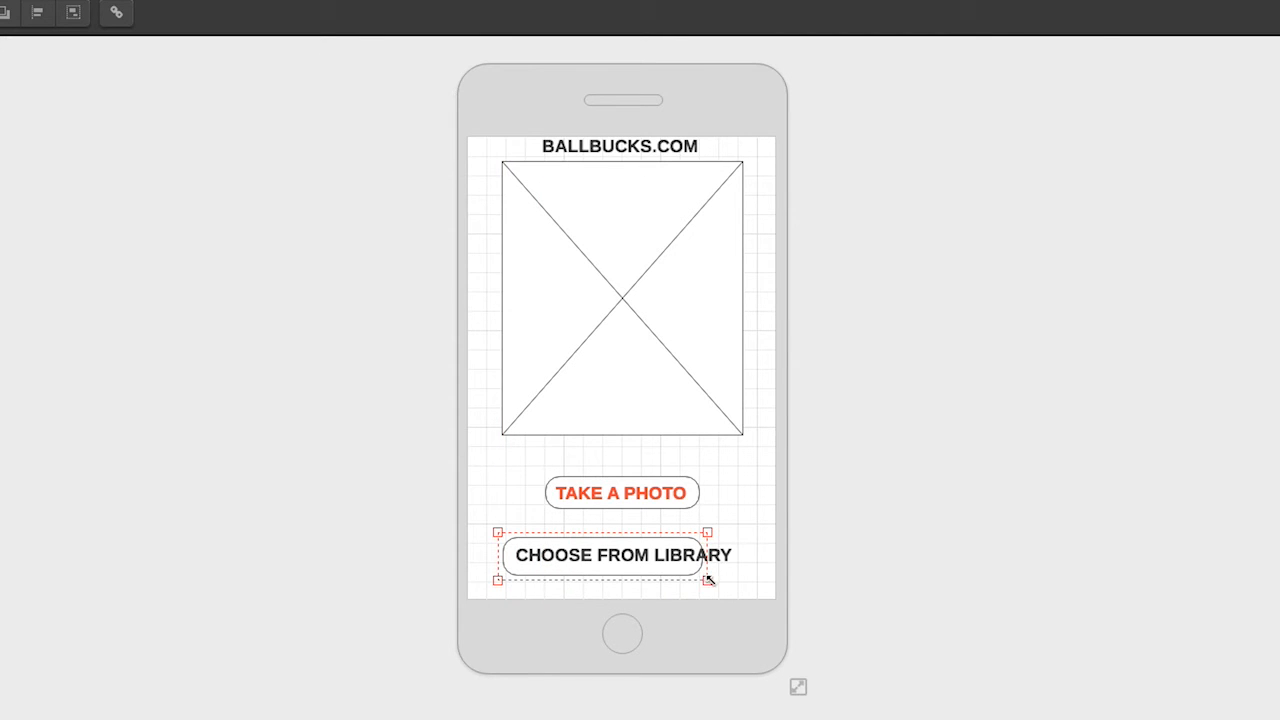
{"action": "left_click_drag", "start_coordinate": [708, 581], "coordinate": [757, 580]}
{"action": "double_click", "coordinate": [627, 563]}
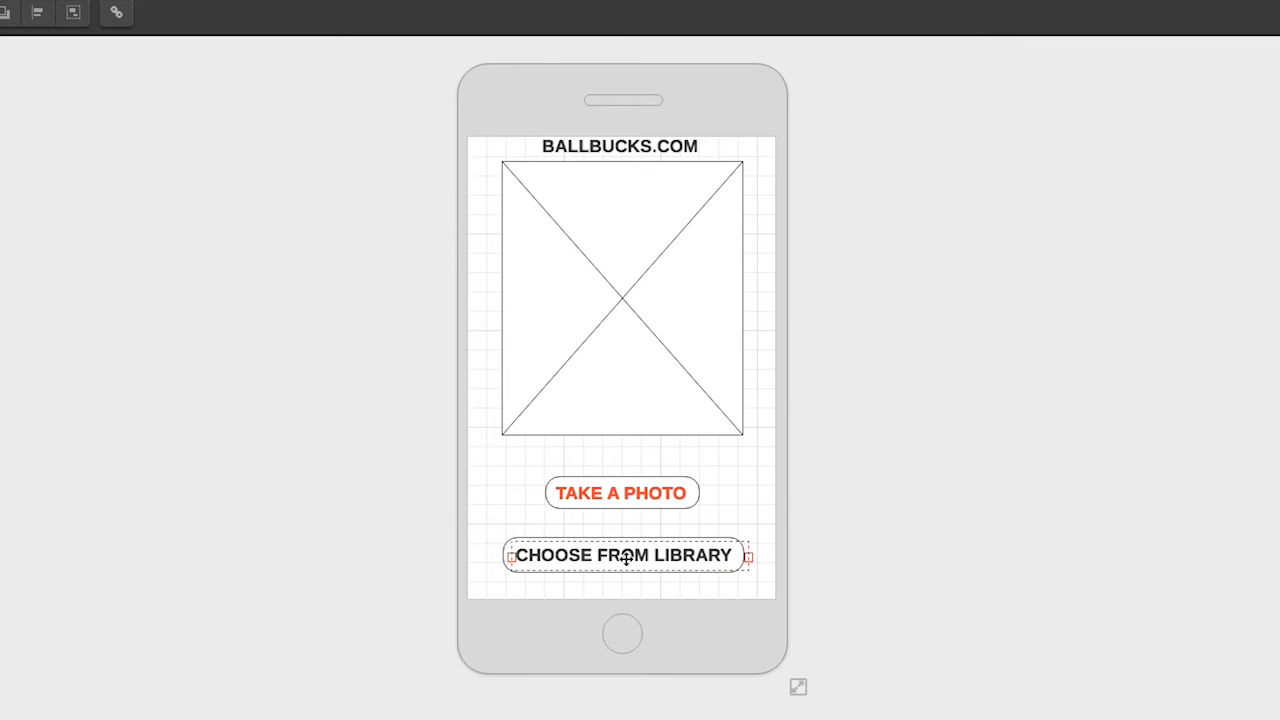
{"action": "left_click", "coordinate": [817, 487]}
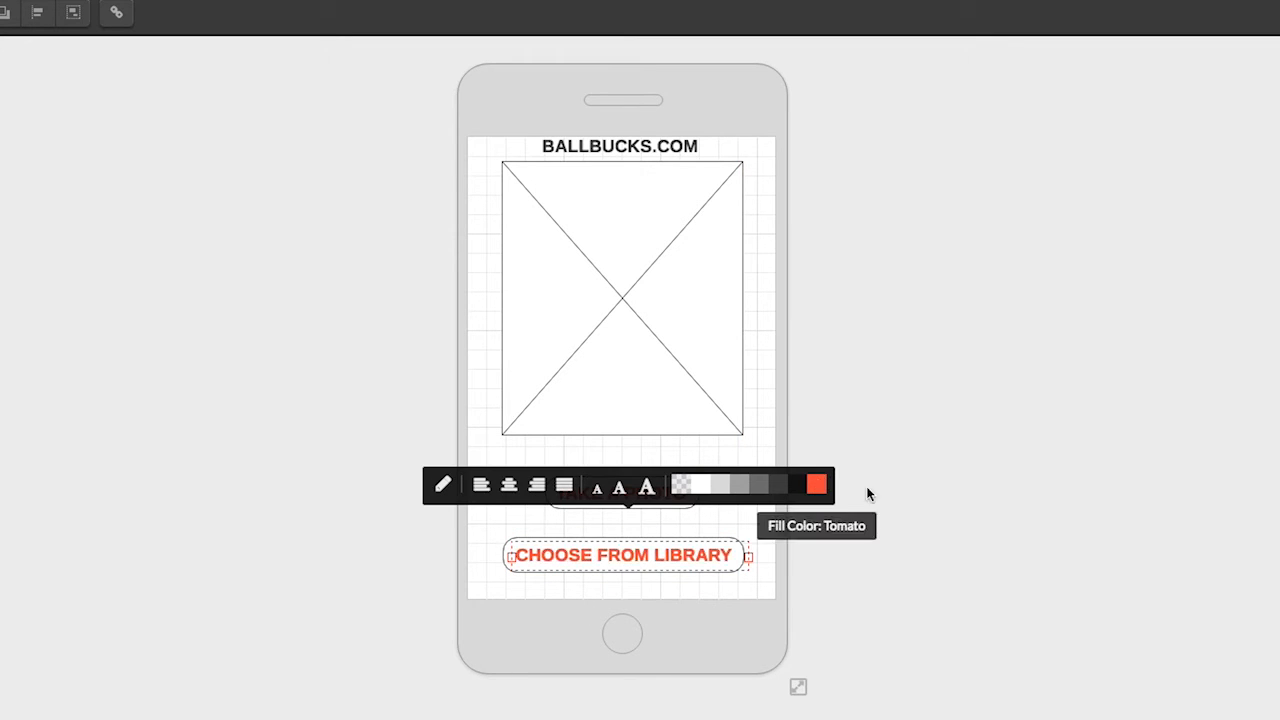
{"action": "left_click", "coordinate": [1008, 533]}
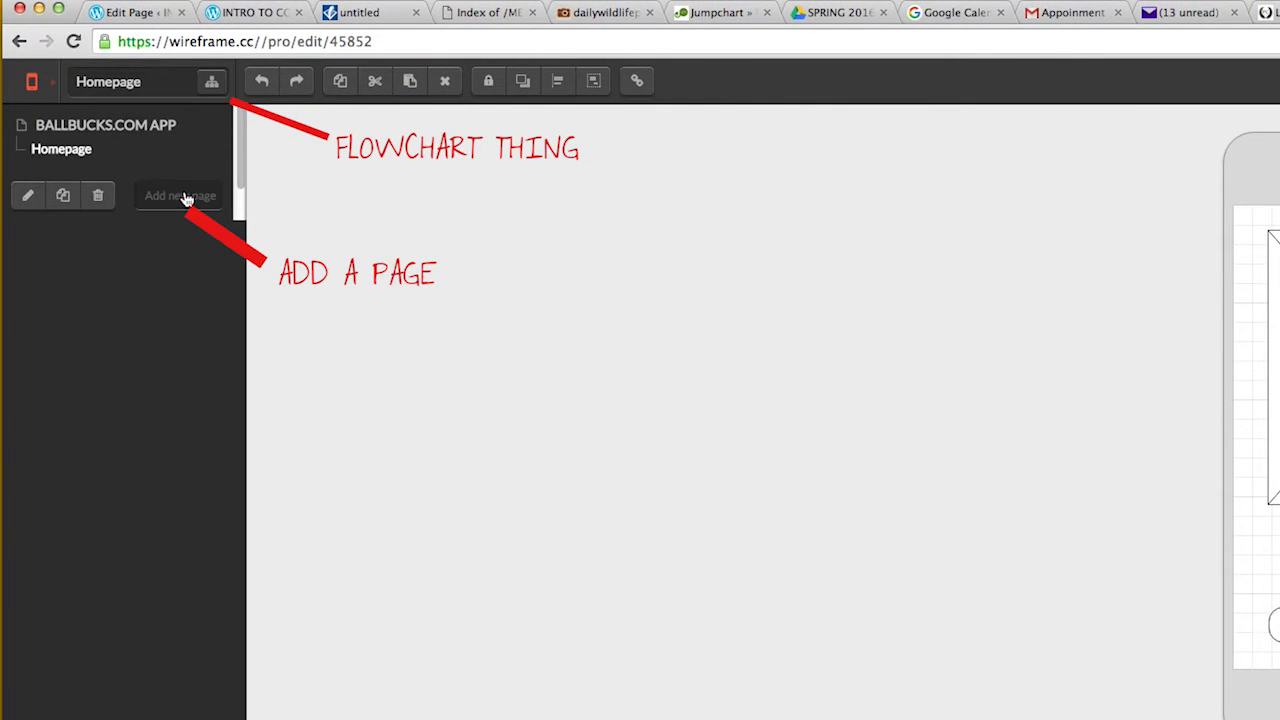
Step: Add a new page named ADD BALL to the BALLBUCKS.COM app
{"action": "left_click", "coordinate": [183, 197]}
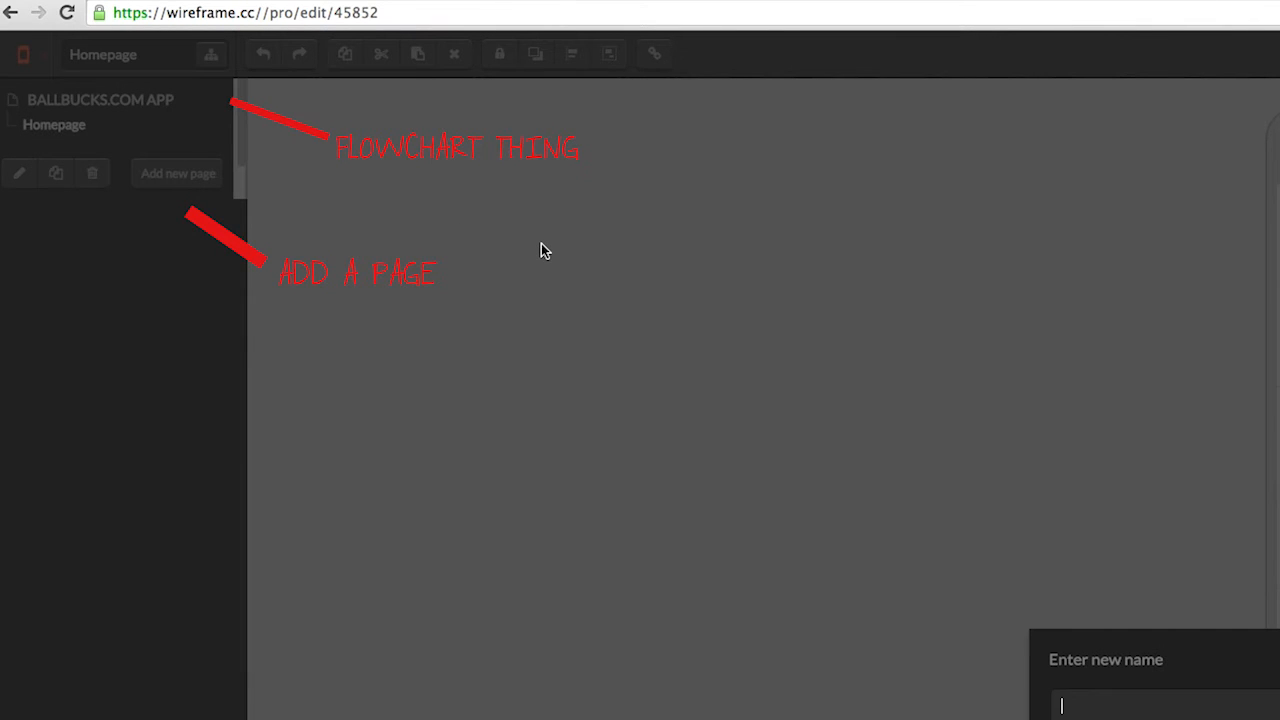
{"action": "type", "text": "ADD BALLS"}
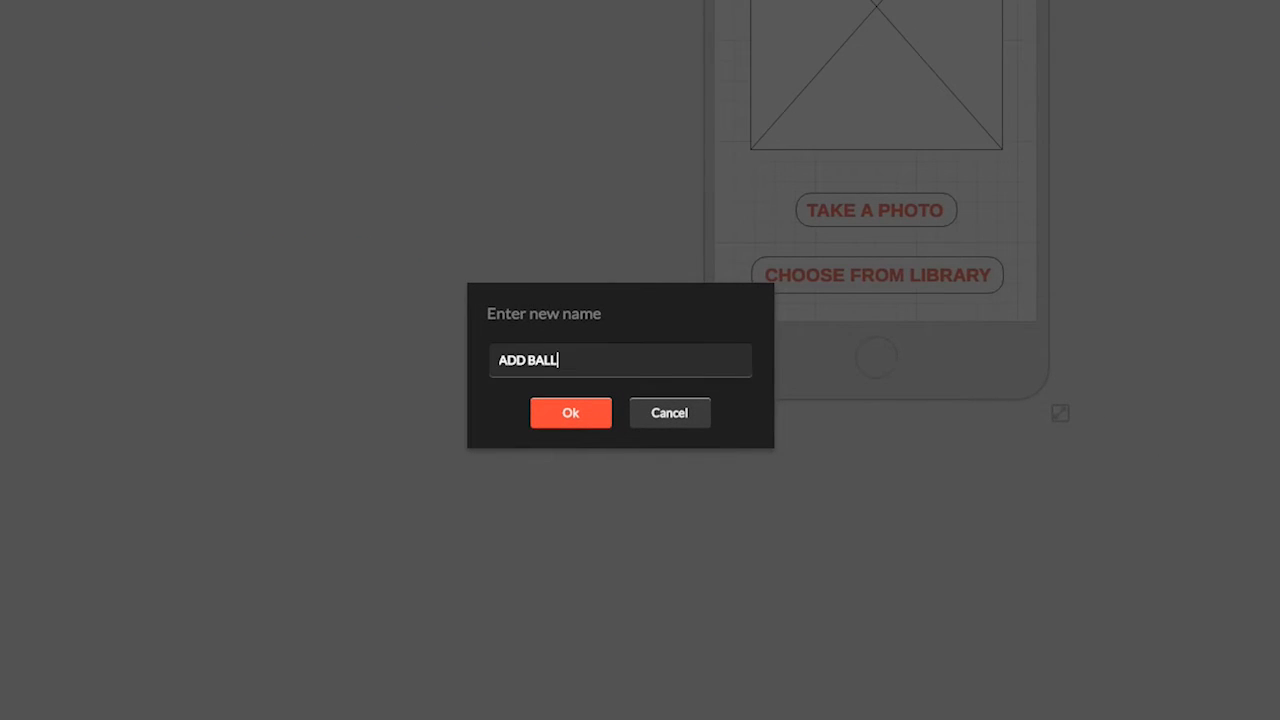
{"action": "left_click", "coordinate": [597, 413]}
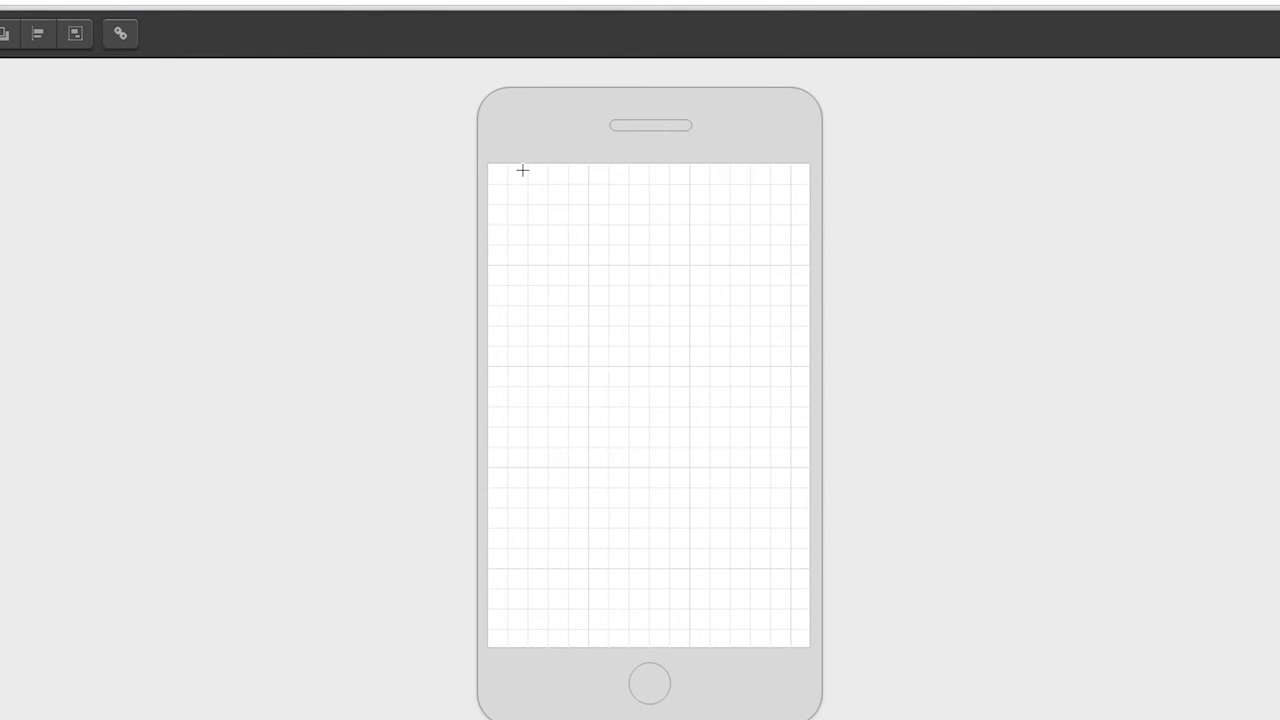
Step: Add a centre-aligned CHOOSE YOUR BALLS! text heading across the top of the ADD BALL page
{"action": "left_click_drag", "start_coordinate": [532, 215], "coordinate": [773, 202]}
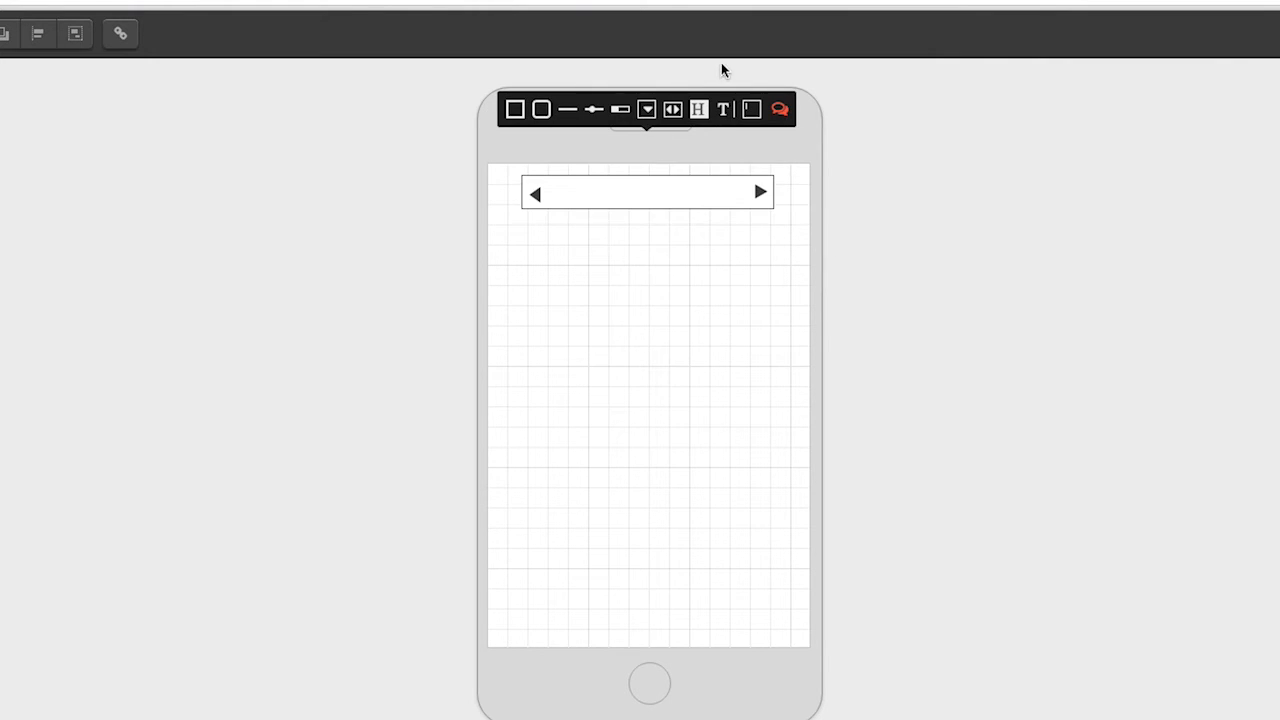
{"action": "left_click", "coordinate": [727, 112]}
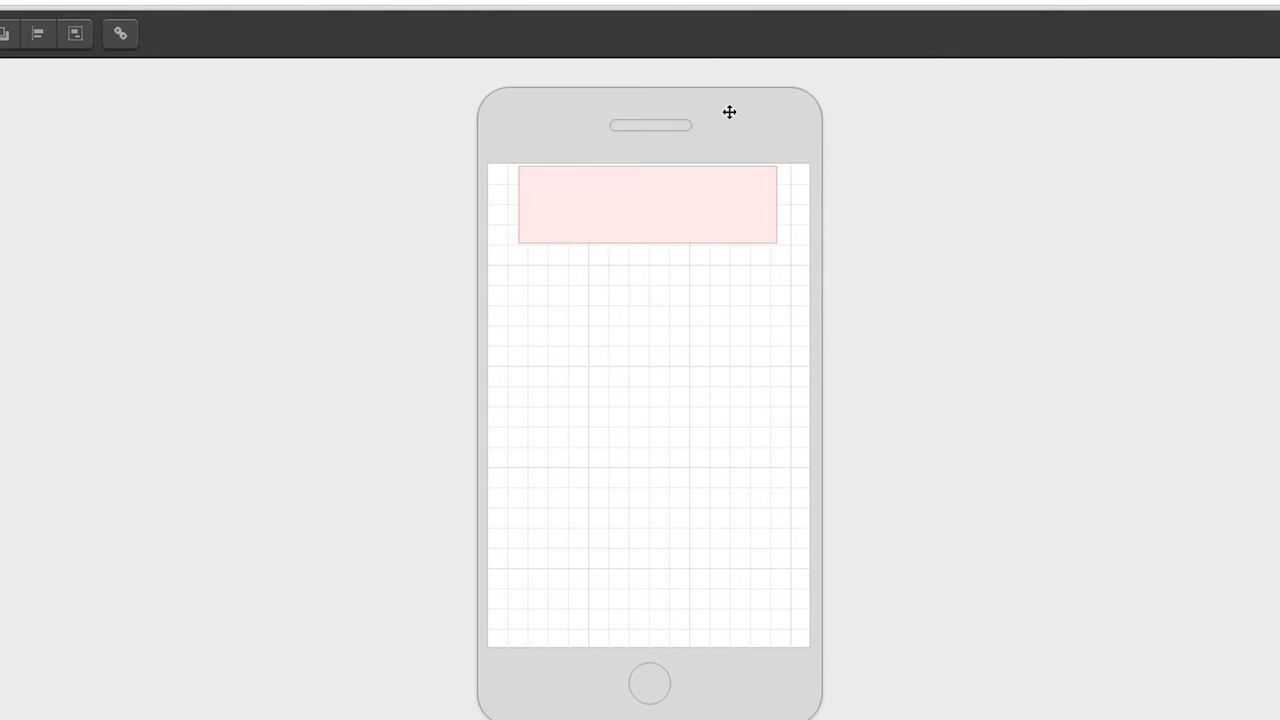
{"action": "type", "text": "CHOOSE "}
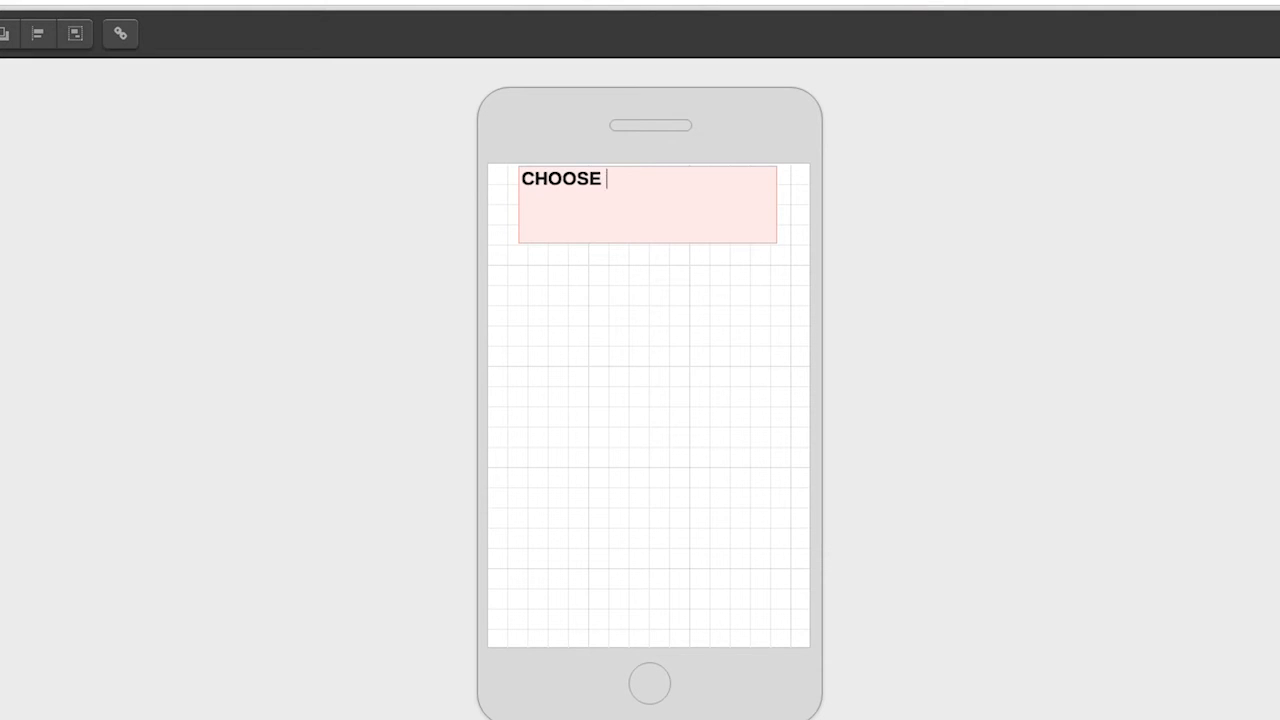
{"action": "type", "text": "YOUR BALLS!"}
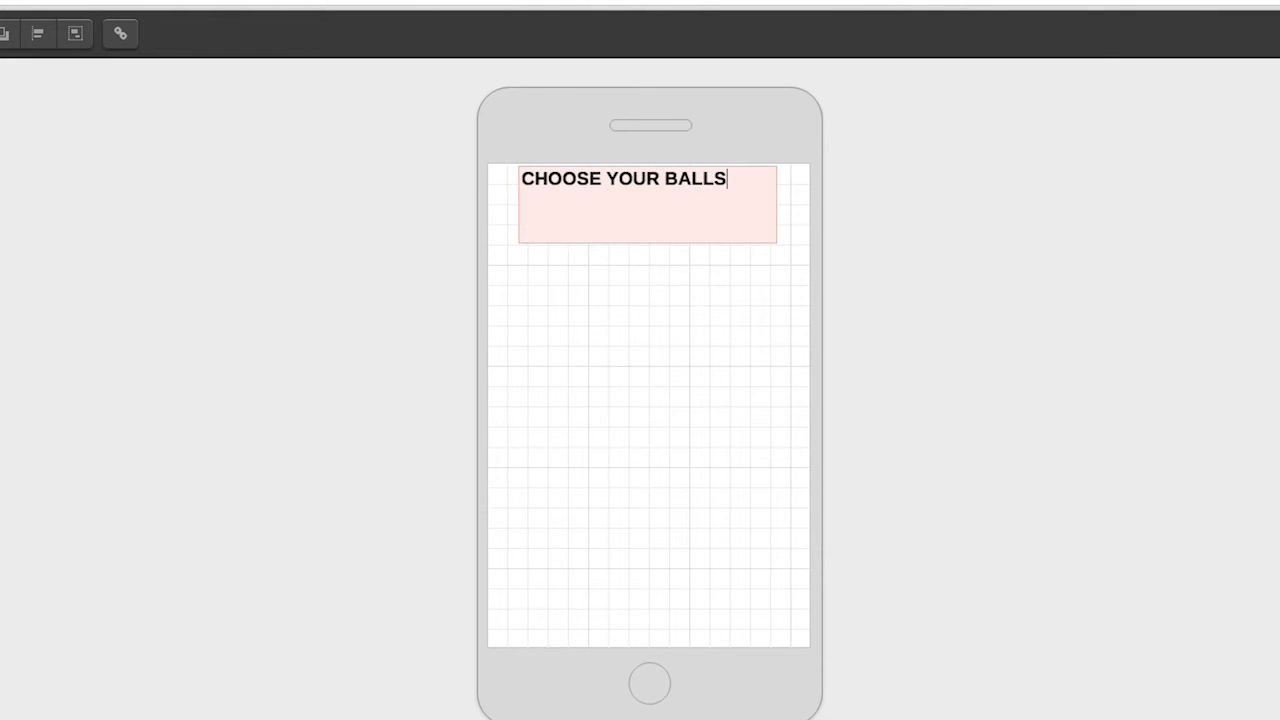
{"action": "left_click", "coordinate": [650, 305]}
{"action": "left_click", "coordinate": [637, 179]}
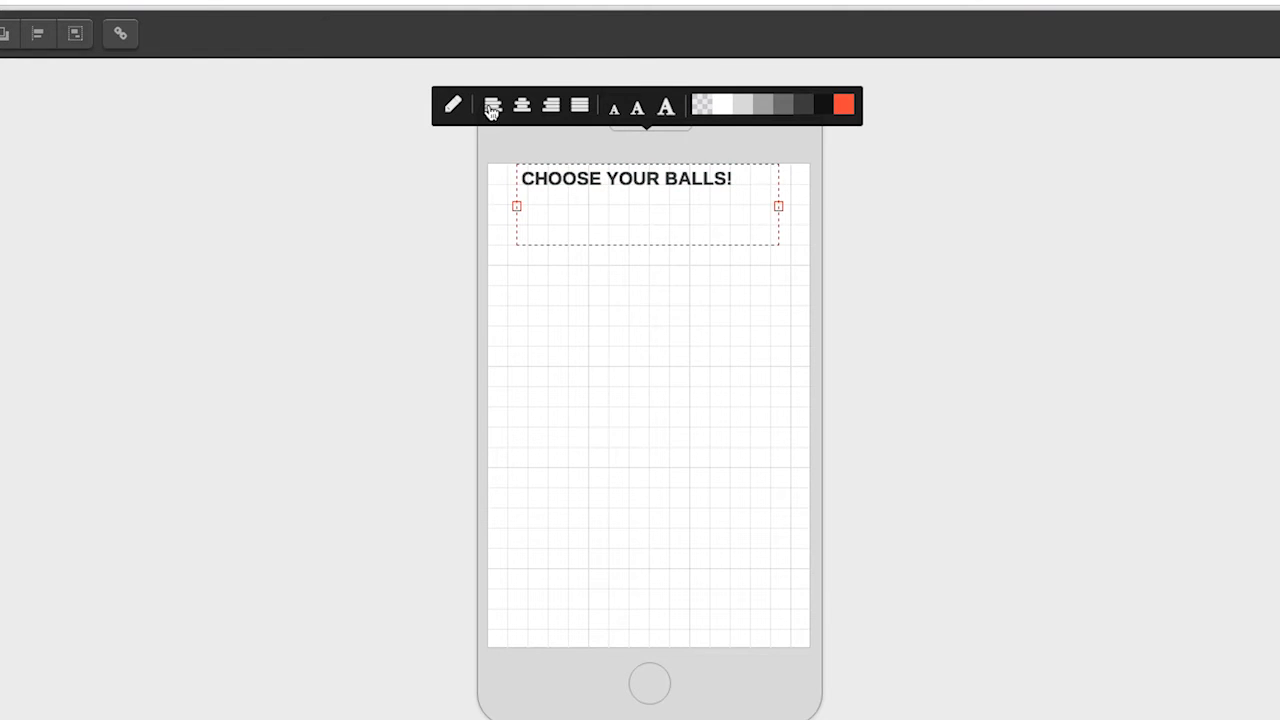
{"action": "left_click", "coordinate": [521, 105]}
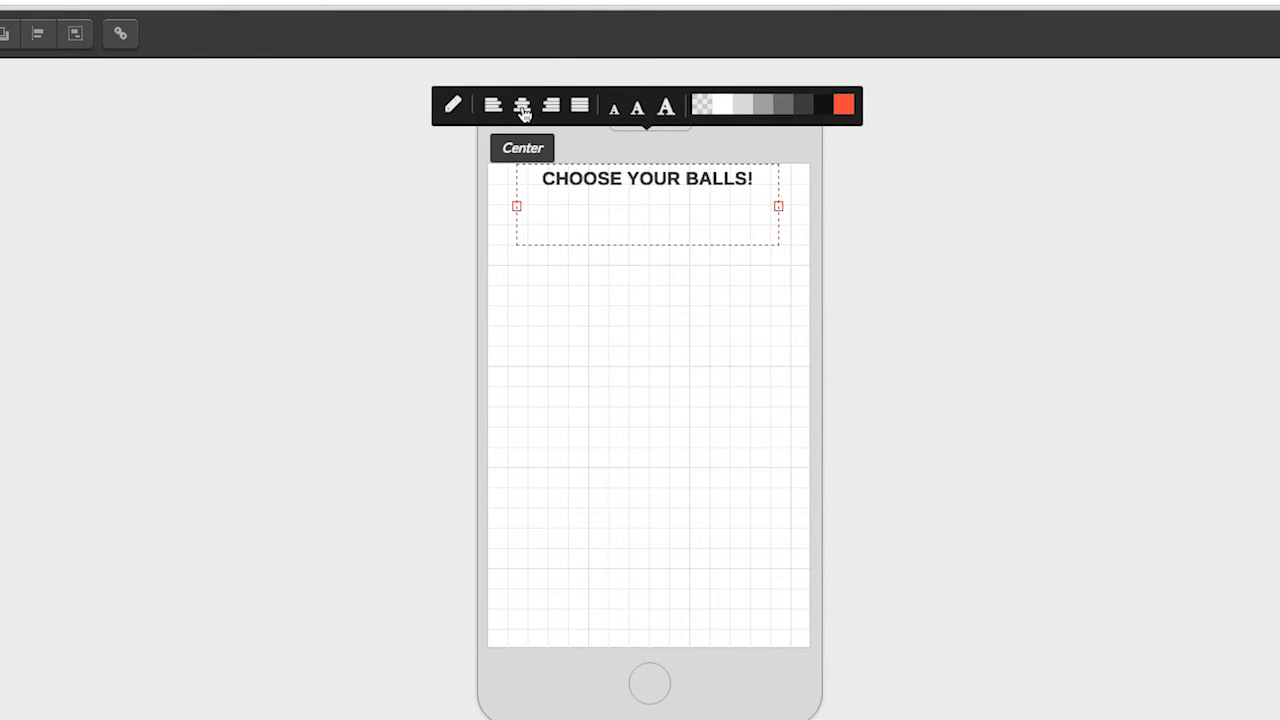
{"action": "left_click", "coordinate": [600, 261]}
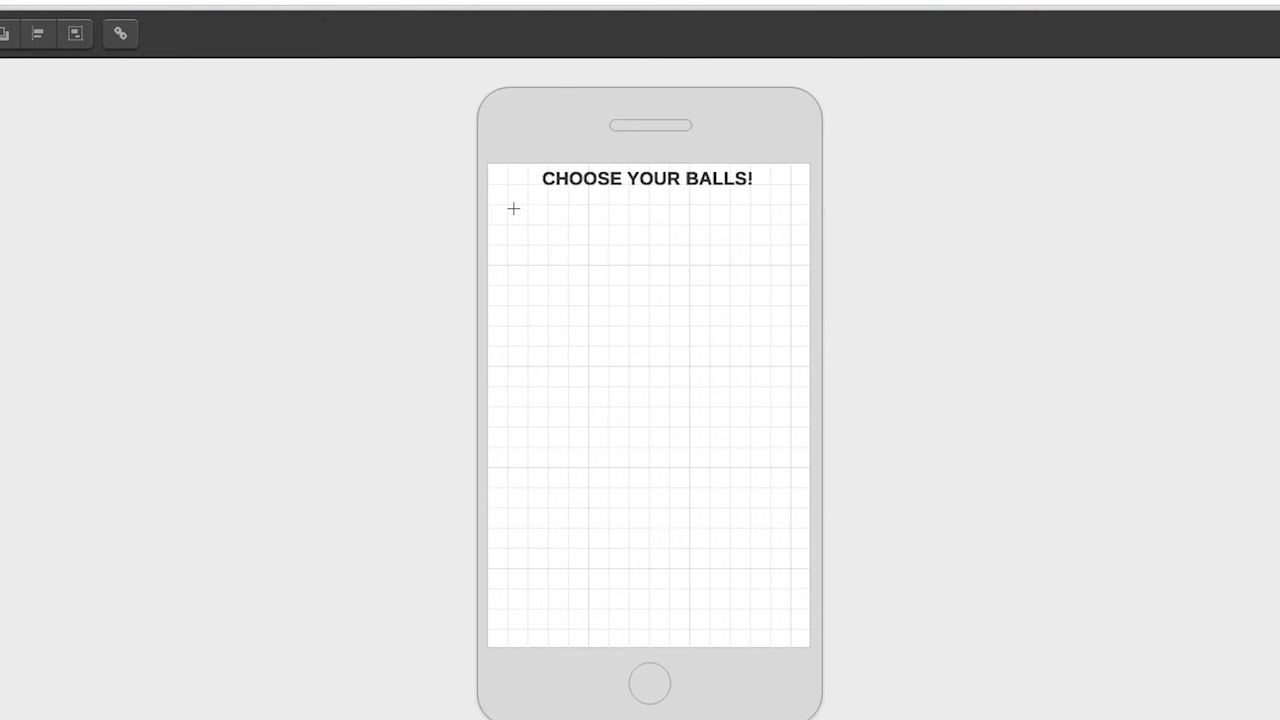
{"action": "left_click_drag", "start_coordinate": [513, 208], "coordinate": [560, 246]}
Step: Add a small circle under the heading and delete a stray plain box
{"action": "left_click", "coordinate": [472, 152]}
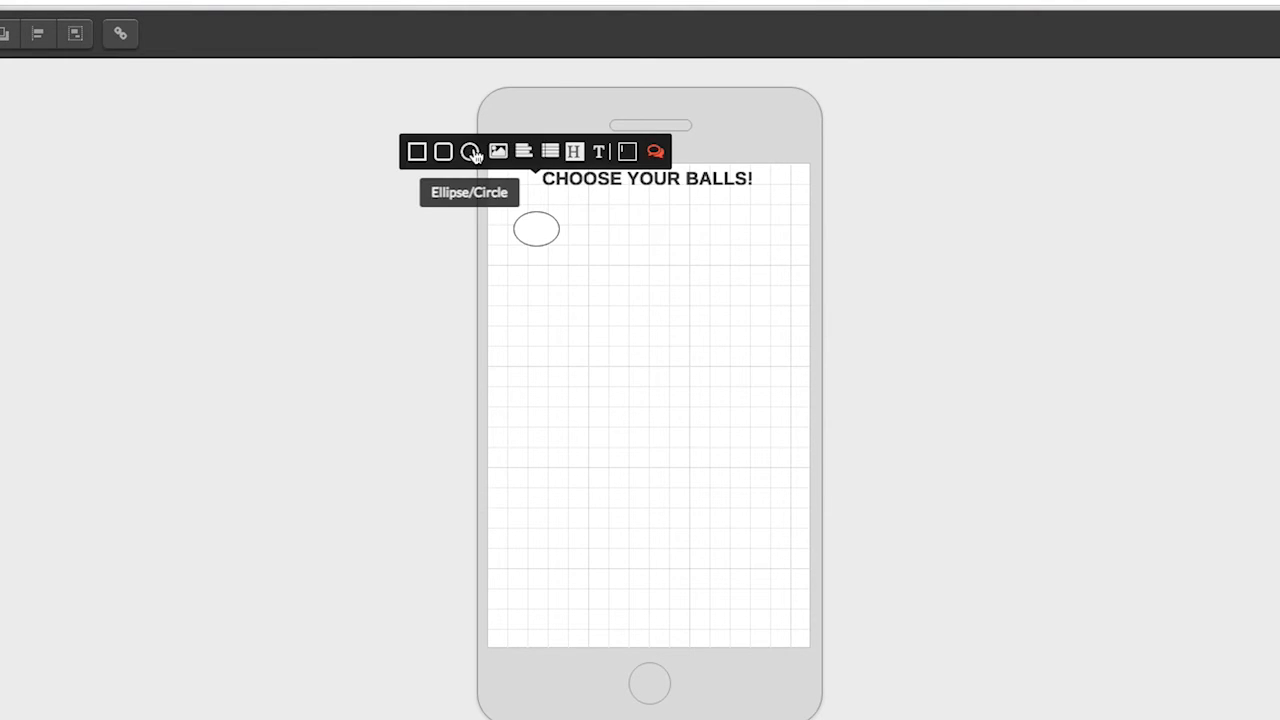
{"action": "left_click_drag", "start_coordinate": [566, 255], "coordinate": [548, 254]}
{"action": "left_click", "coordinate": [641, 249]}
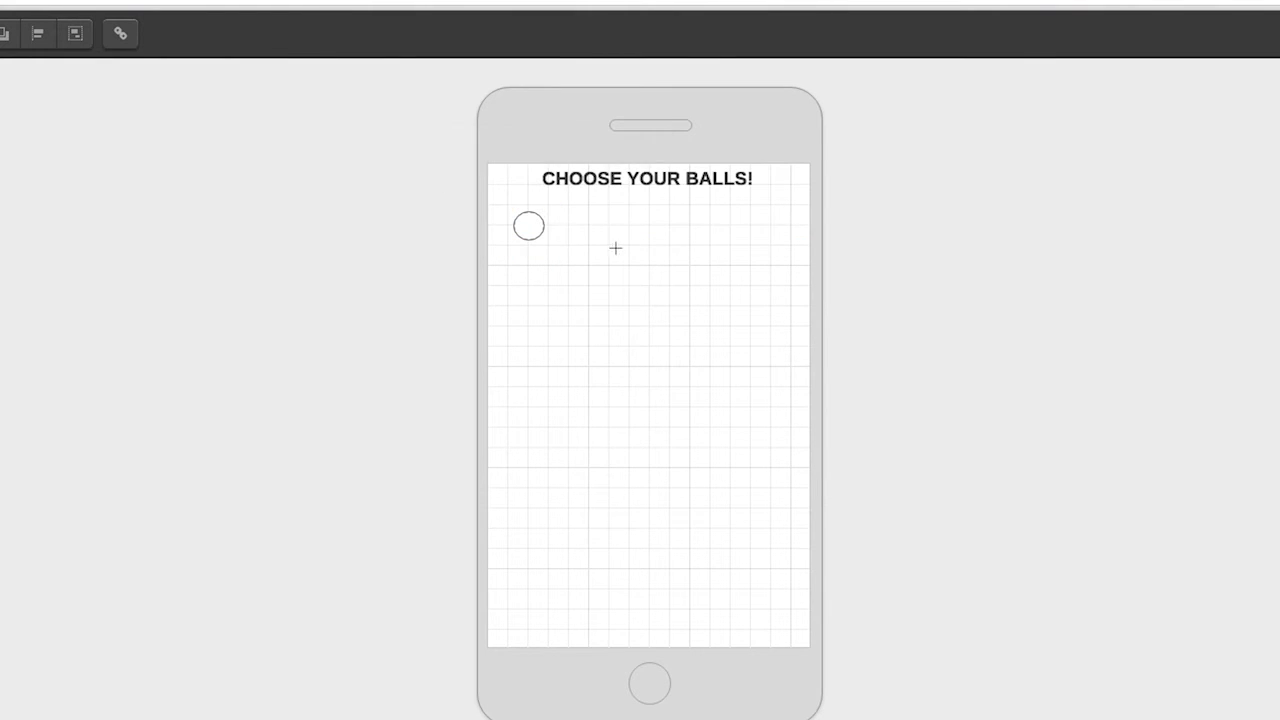
{"action": "left_click_drag", "start_coordinate": [512, 213], "coordinate": [578, 253]}
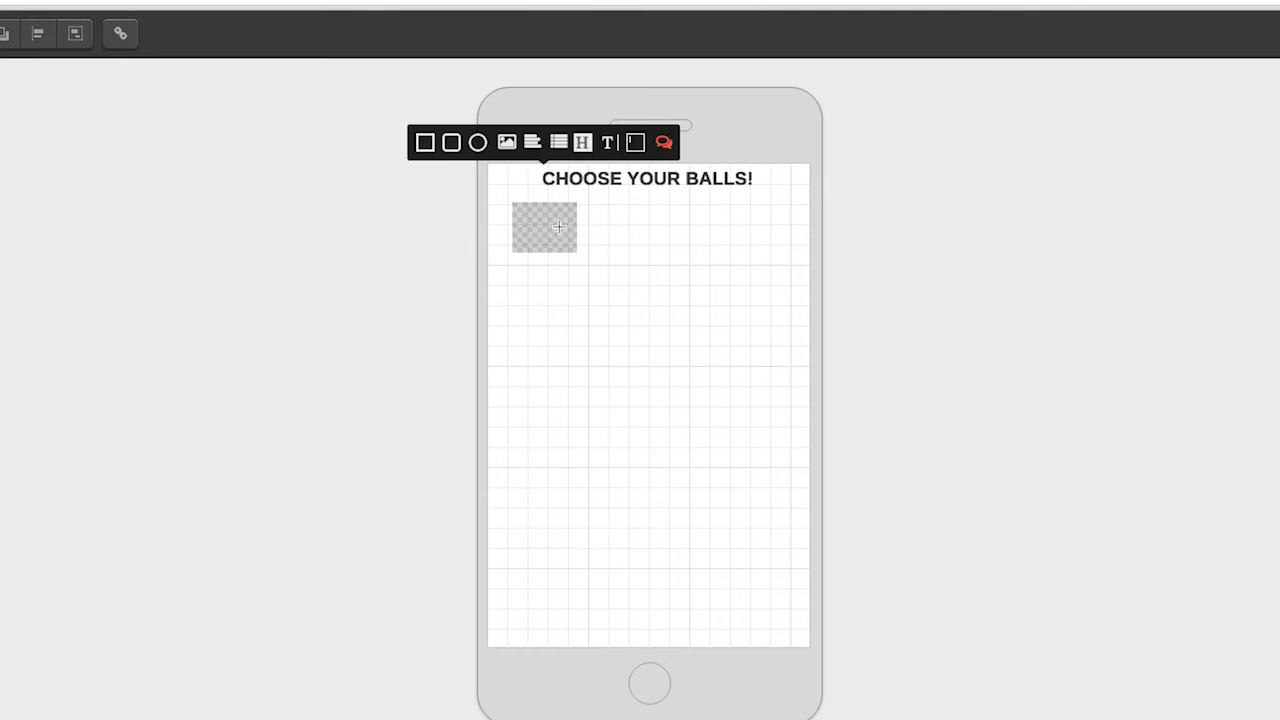
{"action": "left_click", "coordinate": [423, 140]}
{"action": "left_click", "coordinate": [551, 243]}
{"action": "key", "text": "Delete"}
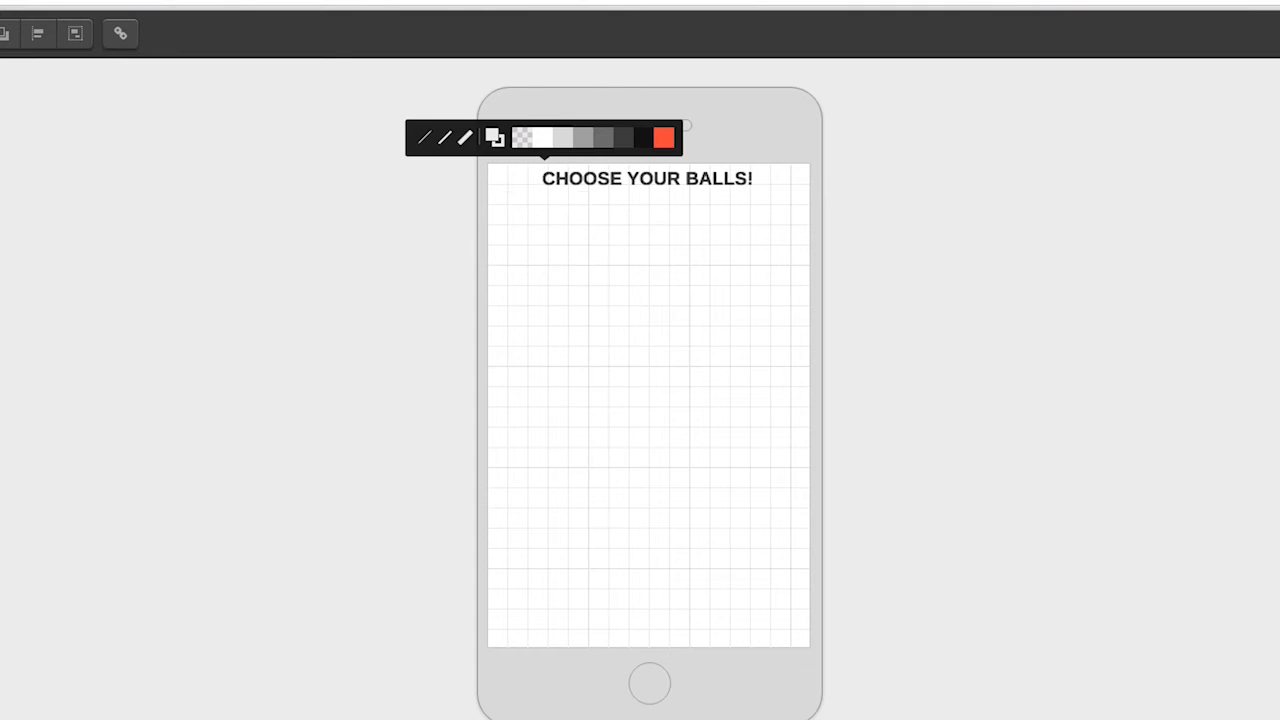
Step: Place a small and a large image placeholder beneath the heading
{"action": "left_click_drag", "start_coordinate": [498, 202], "coordinate": [556, 252]}
{"action": "left_click", "coordinate": [489, 141]}
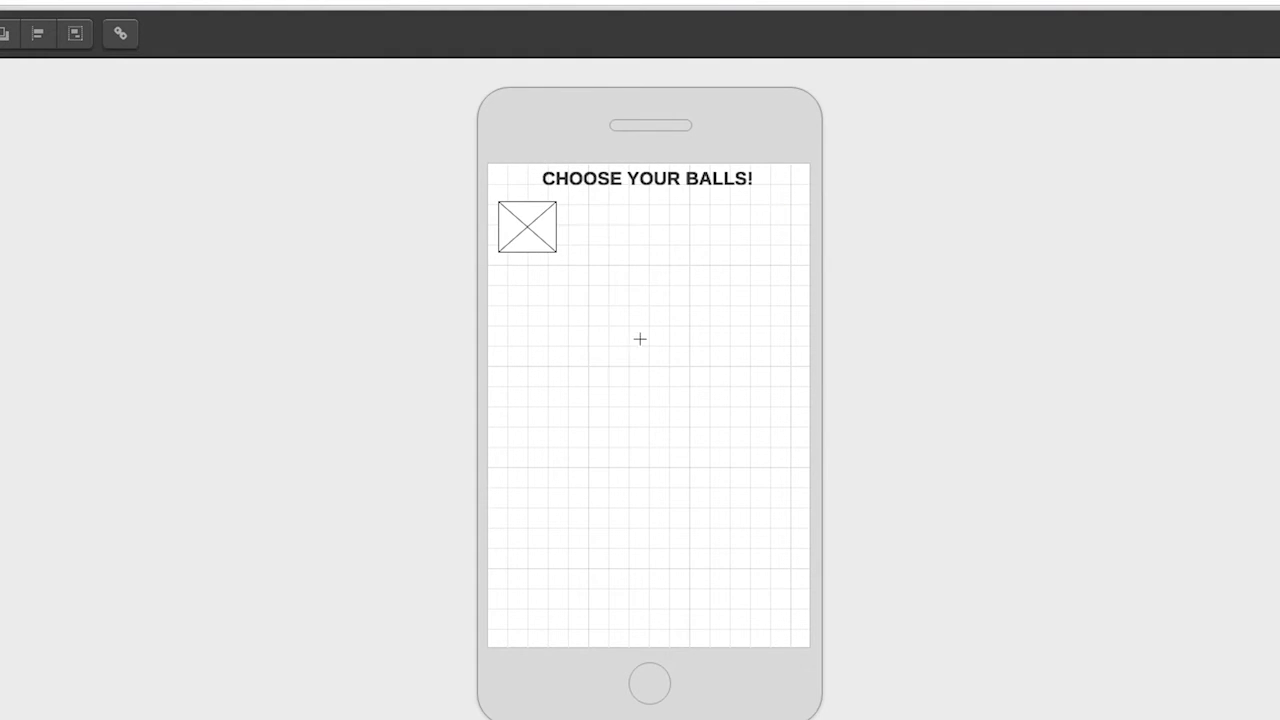
{"action": "mouse_move", "coordinate": [535, 238]}
{"action": "left_mouse_down"}
{"action": "mouse_move", "coordinate": [534, 226]}
{"action": "mouse_move", "coordinate": [549, 234]}
{"action": "mouse_move", "coordinate": [533, 225]}
{"action": "left_mouse_up"}
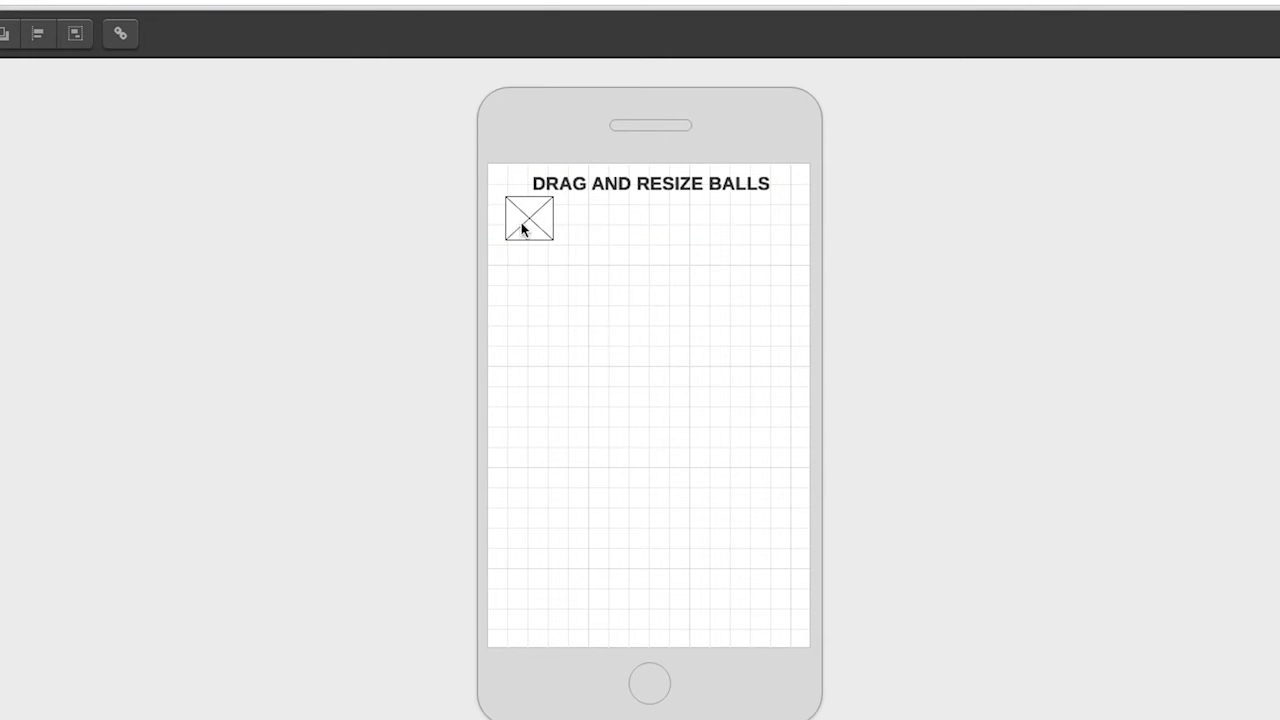
{"action": "mouse_move", "coordinate": [521, 229]}
{"action": "left_mouse_down"}
{"action": "mouse_move", "coordinate": [803, 628]}
{"action": "mouse_move", "coordinate": [792, 619]}
{"action": "left_mouse_up"}
{"action": "left_click_drag", "start_coordinate": [679, 433], "coordinate": [667, 428]}
{"action": "left_click_drag", "start_coordinate": [519, 247], "coordinate": [517, 240]}
Step: Shrink the large image placeholder and shift it up into position
{"action": "left_click", "coordinate": [620, 374]}
{"action": "left_click_drag", "start_coordinate": [786, 614], "coordinate": [766, 587]}
{"action": "left_click", "coordinate": [691, 506]}
{"action": "left_click_drag", "start_coordinate": [691, 506], "coordinate": [685, 487]}
{"action": "left_click", "coordinate": [651, 621]}
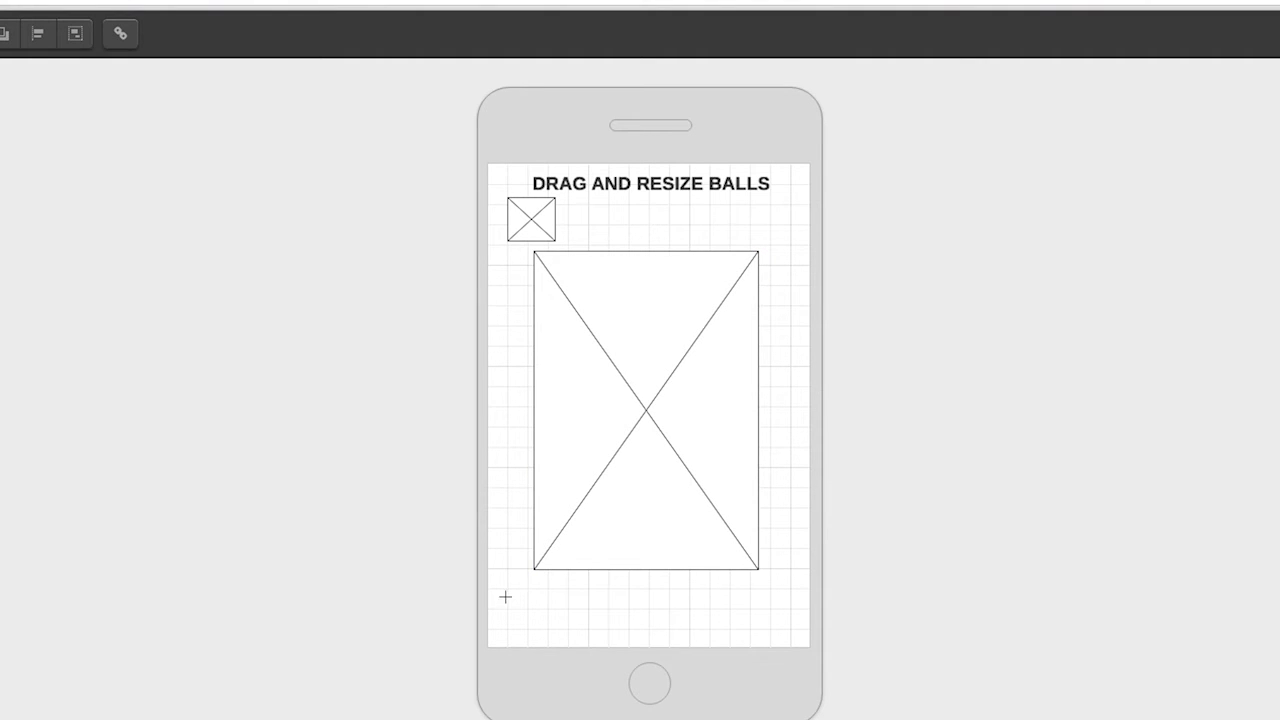
{"action": "left_click_drag", "start_coordinate": [499, 597], "coordinate": [625, 633]}
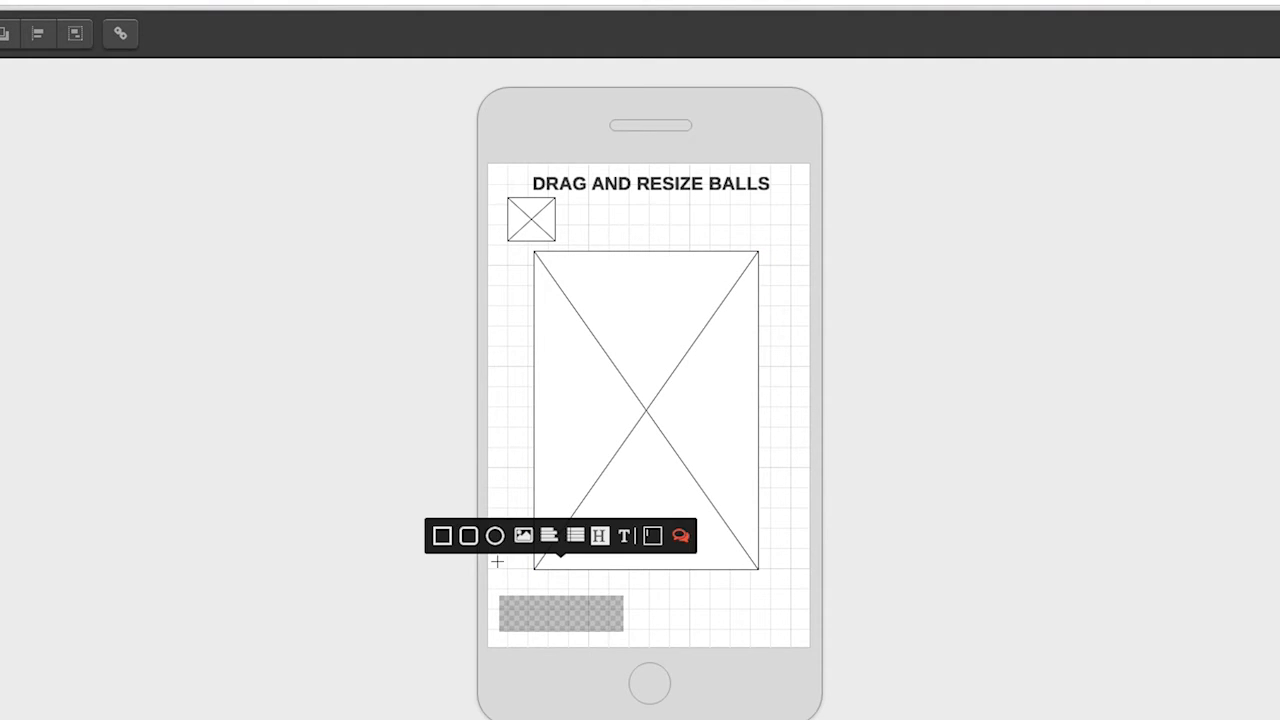
Step: Create a rounded button at the bottom left labelled SAVE
{"action": "left_click", "coordinate": [468, 538]}
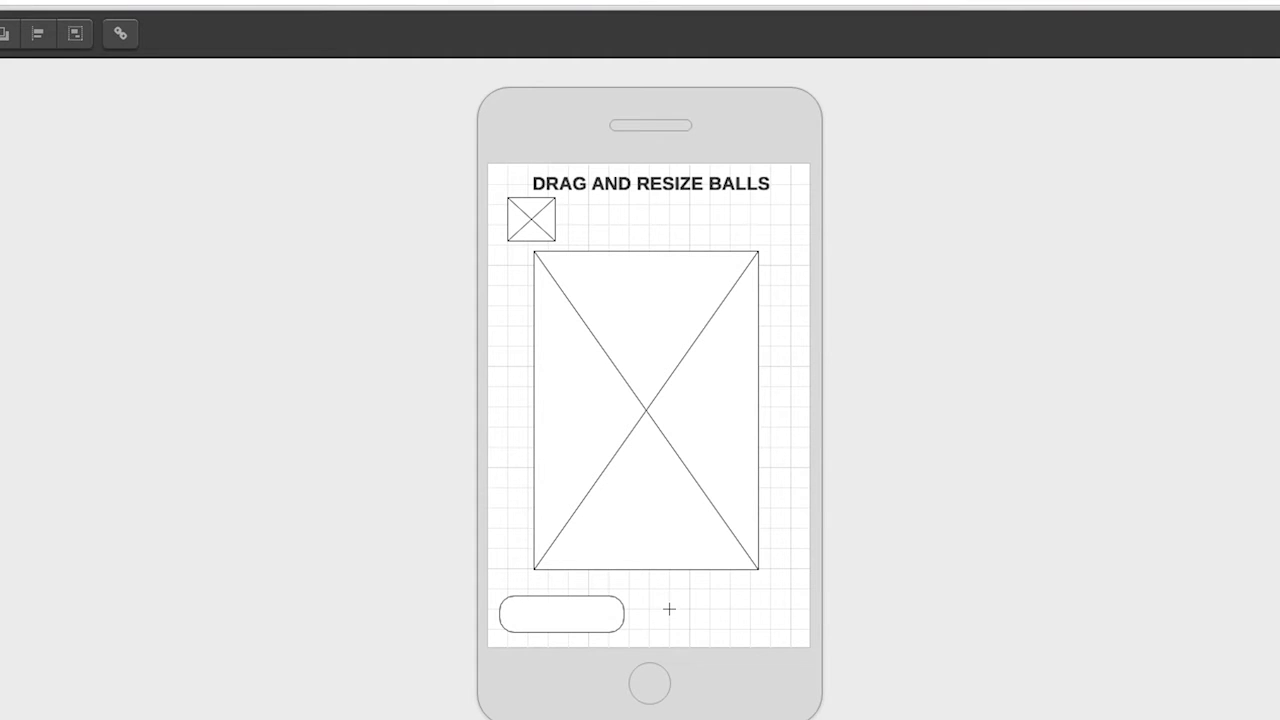
{"action": "left_click_drag", "start_coordinate": [669, 608], "coordinate": [691, 627]}
{"action": "left_click", "coordinate": [738, 553]}
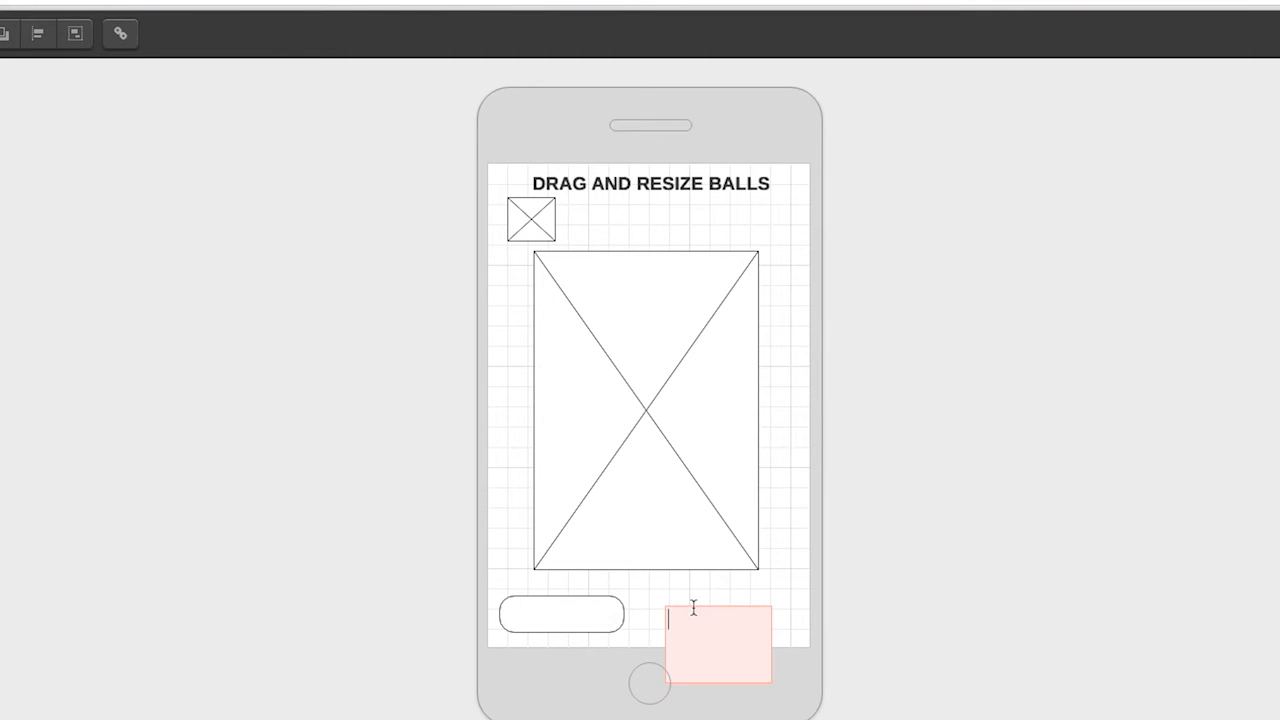
{"action": "type", "text": "SAVE"}
{"action": "left_click", "coordinate": [723, 649]}
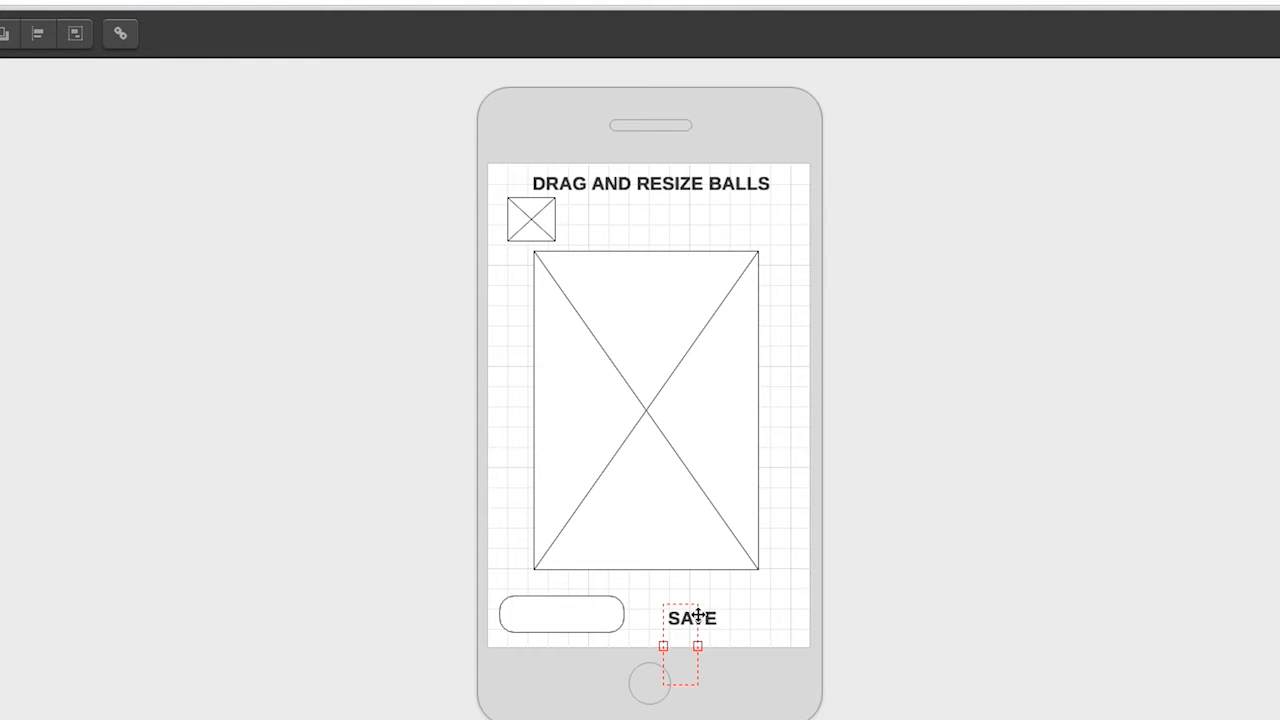
{"action": "left_click_drag", "start_coordinate": [711, 616], "coordinate": [762, 615]}
Step: Duplicate the SAVE button and label to the right and relabel the copy CANCEL
{"action": "left_click", "coordinate": [611, 627]}
{"action": "key", "text": "super+d"}
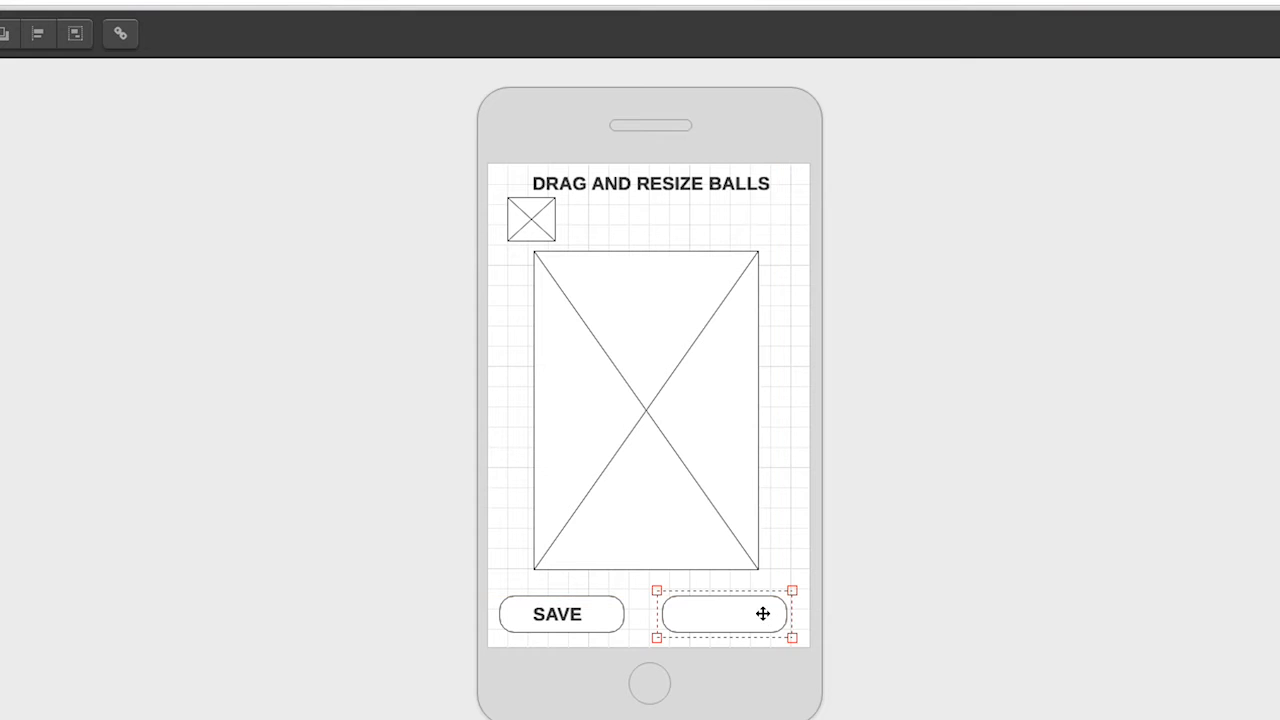
{"action": "left_click", "coordinate": [566, 613]}
{"action": "left_click", "coordinate": [566, 612]}
{"action": "key", "text": "super+d"}
{"action": "left_click_drag", "start_coordinate": [566, 614], "coordinate": [714, 613]}
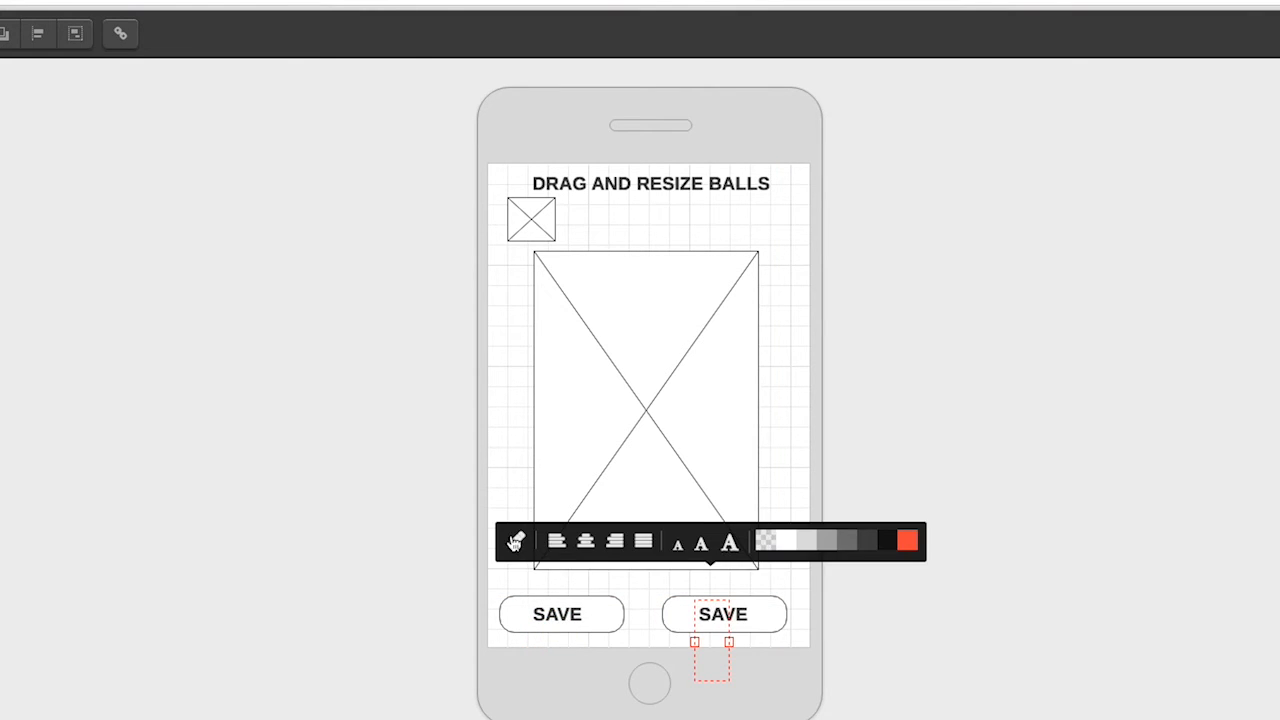
{"action": "left_click", "coordinate": [517, 541]}
{"action": "type", "text": "CANCEL"}
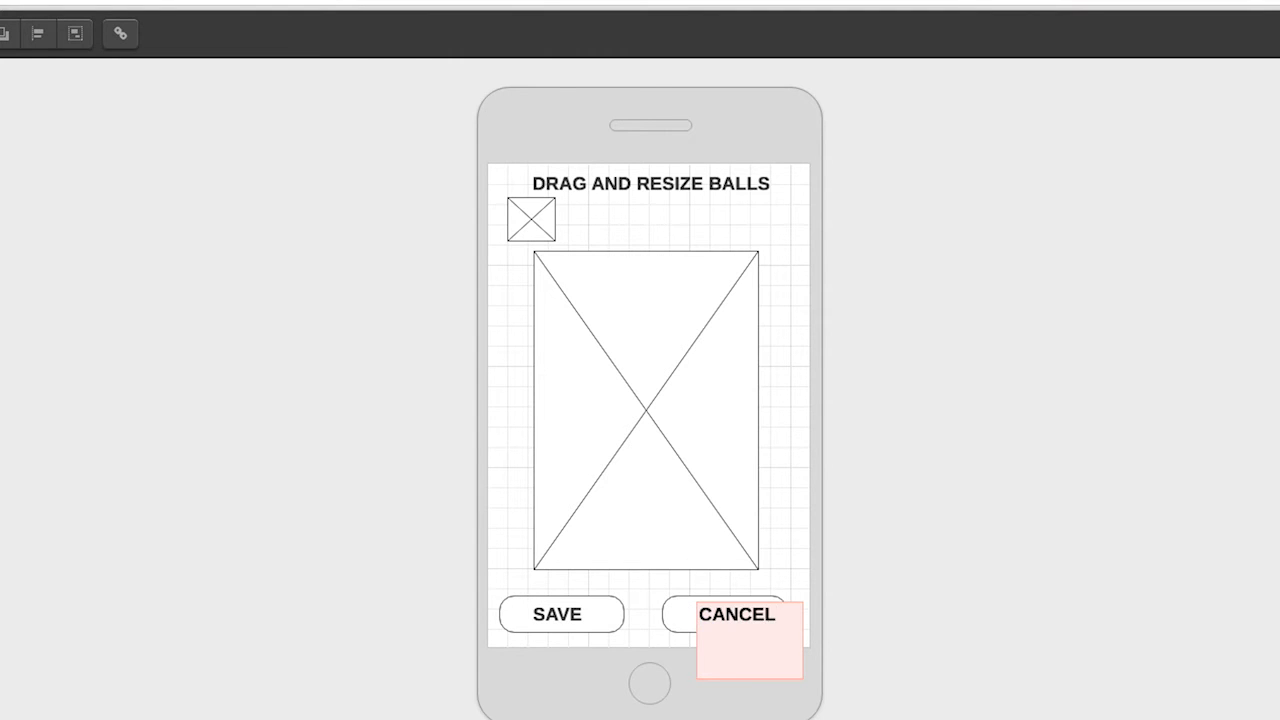
{"action": "left_click", "coordinate": [794, 583]}
{"action": "left_click_drag", "start_coordinate": [720, 614], "coordinate": [725, 614]}
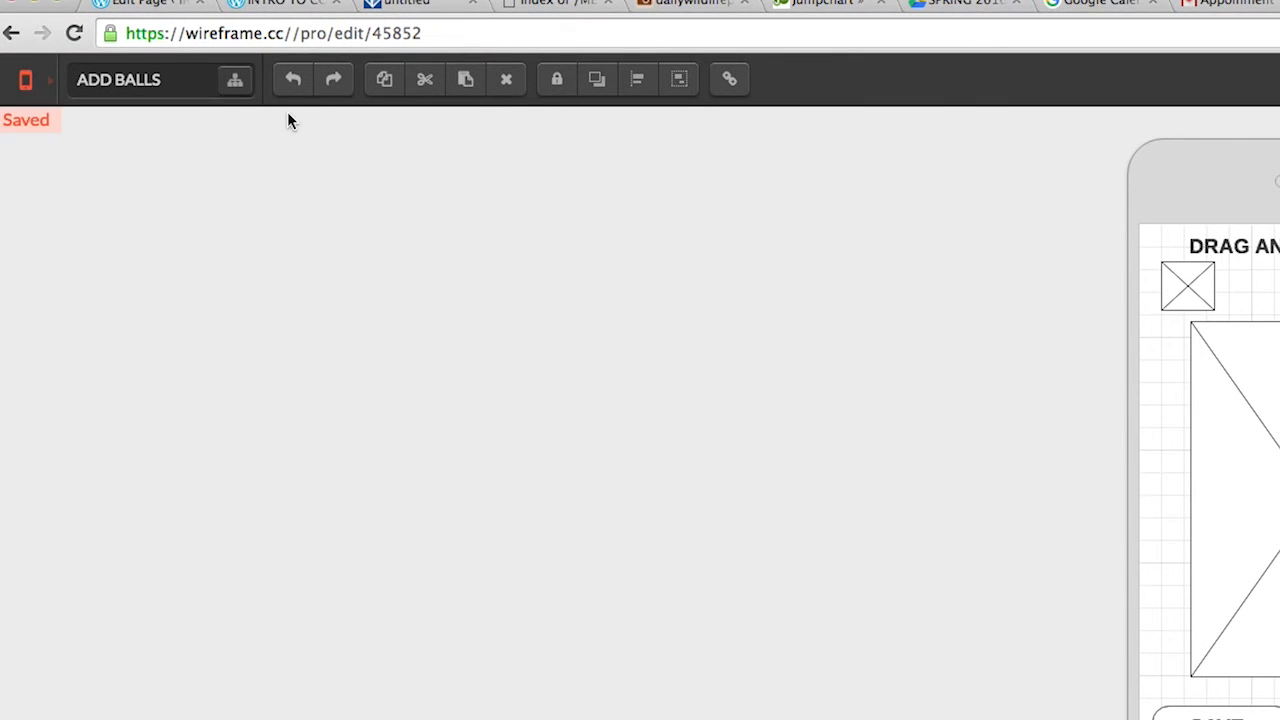
Step: Add a third page named QUIZ from the sitemap page list
{"action": "left_click", "coordinate": [235, 80]}
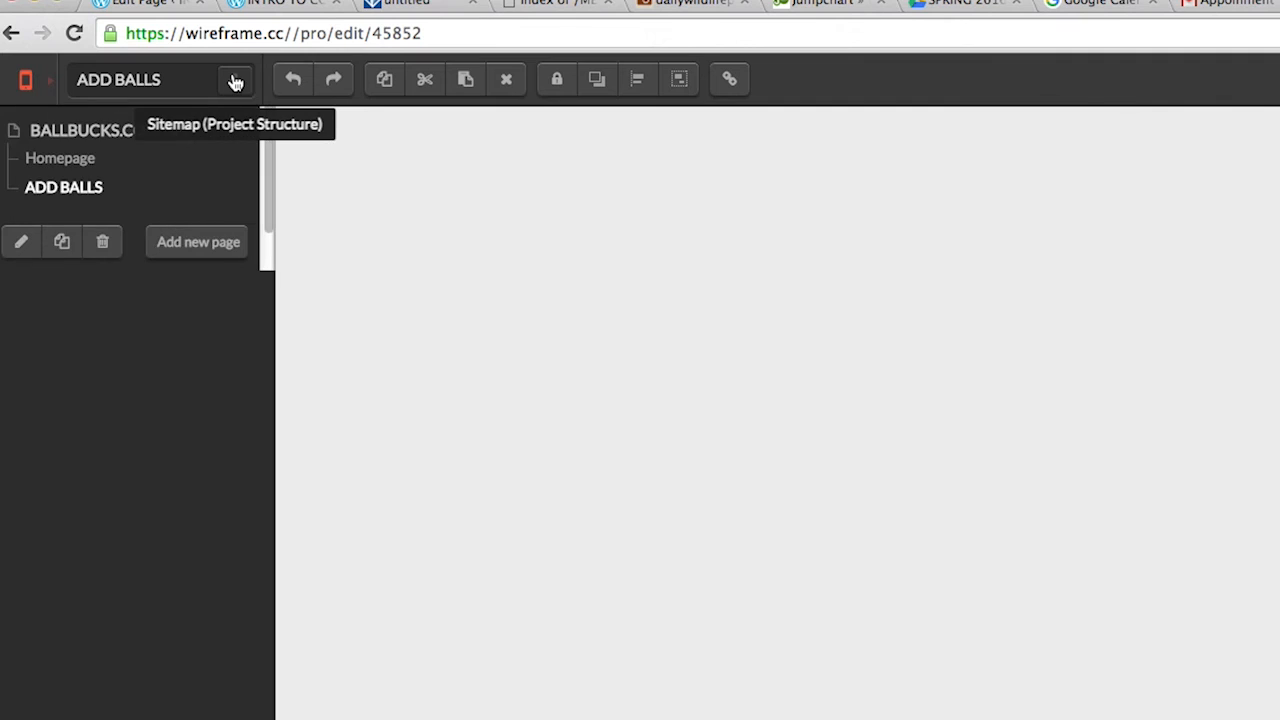
{"action": "left_click", "coordinate": [199, 250]}
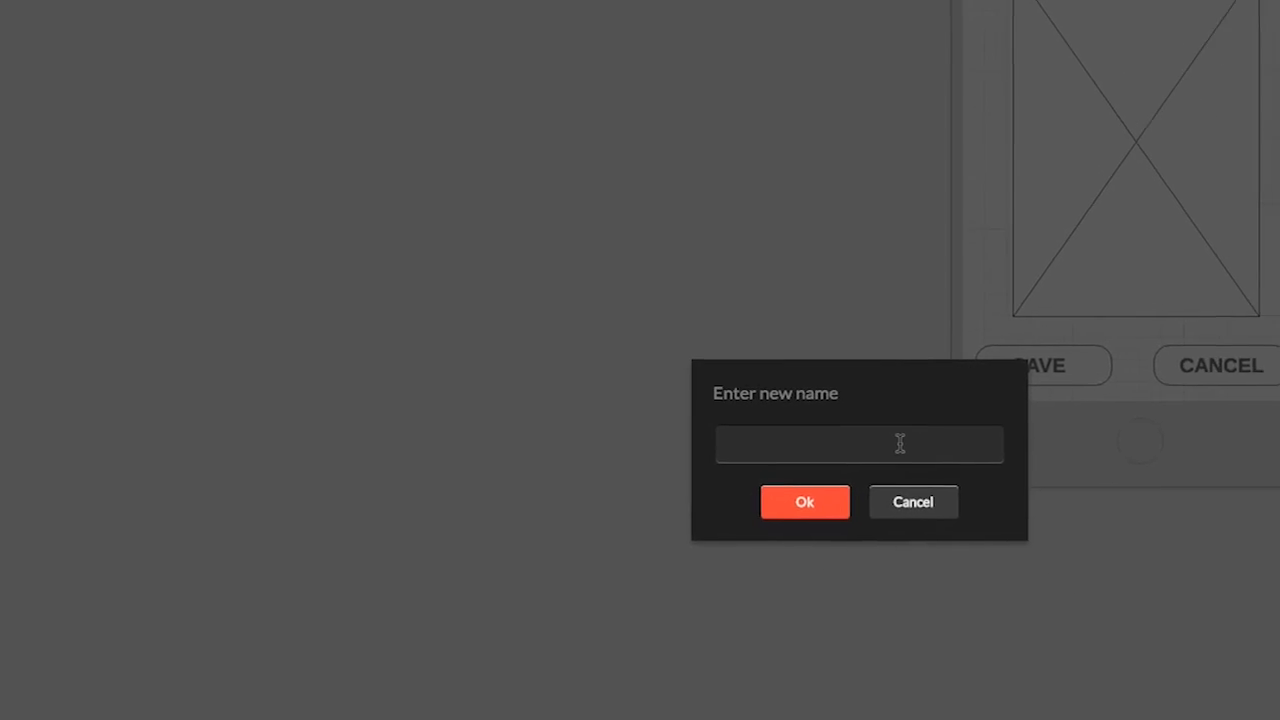
{"action": "type", "text": "QUIZ"}
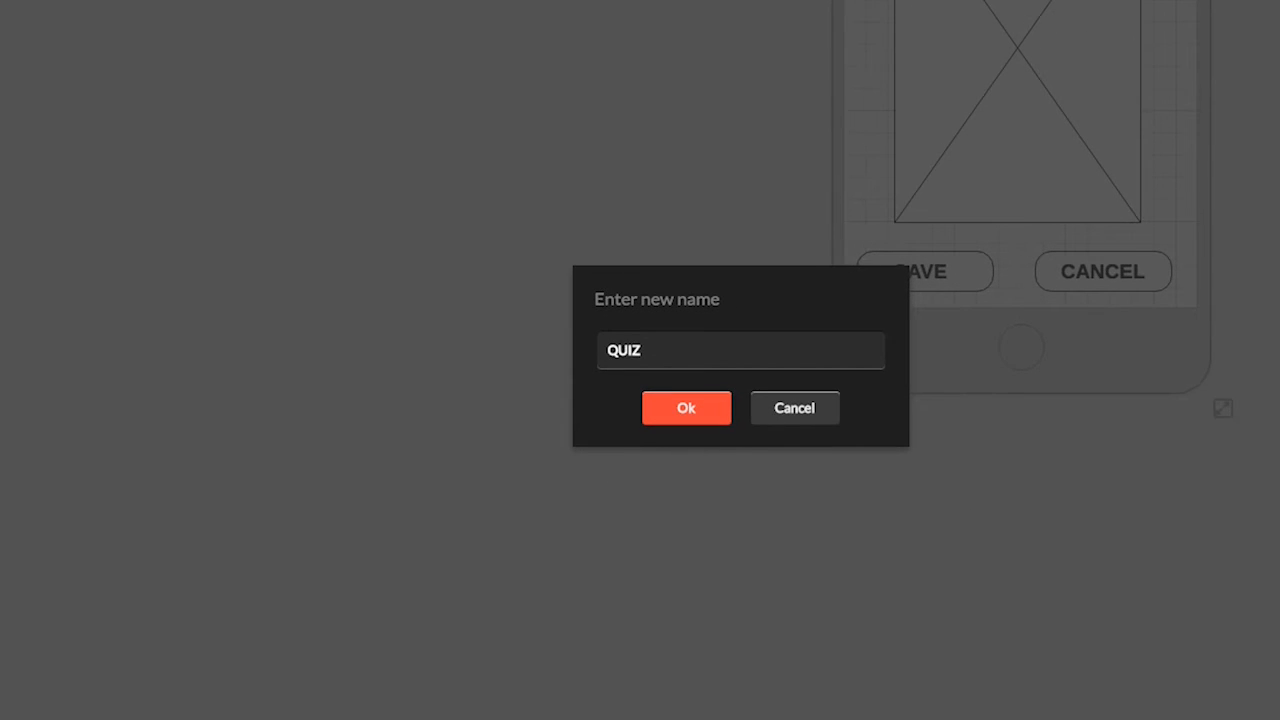
{"action": "left_click", "coordinate": [690, 415]}
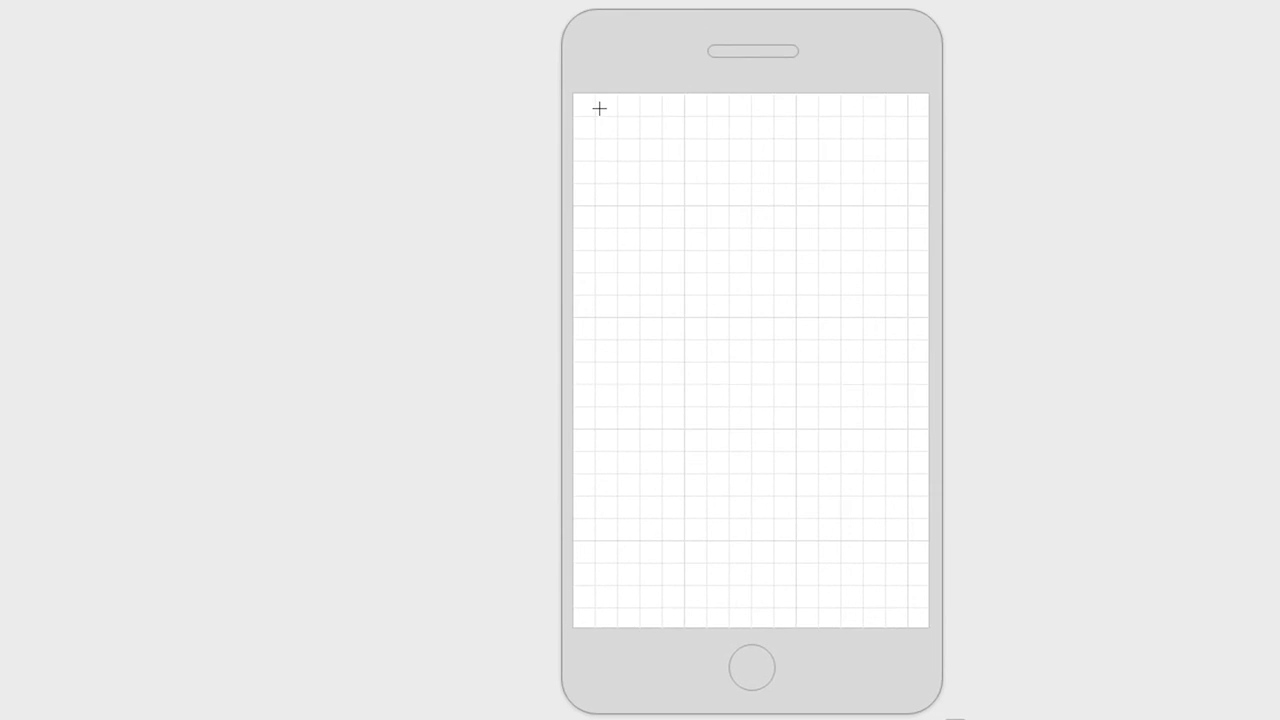
Step: Add a centred EARN MORE BALLS! title at the top of the QUIZ page
{"action": "left_click_drag", "start_coordinate": [599, 108], "coordinate": [903, 157]}
{"action": "left_click", "coordinate": [836, 42]}
{"action": "type", "text": "EARN MORE BALLS!"}
{"action": "left_click", "coordinate": [740, 111]}
{"action": "double_click", "coordinate": [740, 111]}
{"action": "left_click_drag", "start_coordinate": [805, 118], "coordinate": [560, 109]}
{"action": "left_click", "coordinate": [723, 110]}
{"action": "left_click", "coordinate": [611, 37]}
{"action": "left_click", "coordinate": [774, 308]}
{"action": "left_click_drag", "start_coordinate": [626, 181], "coordinate": [640, 189]}
Step: Add a text box below the title reading ANSWER CORRECTLY TO WIN MORE BALLS
{"action": "mouse_move", "coordinate": [657, 250]}
{"action": "left_mouse_down"}
{"action": "mouse_move", "coordinate": [766, 365]}
{"action": "mouse_move", "coordinate": [784, 364]}
{"action": "left_mouse_up"}
{"action": "left_click", "coordinate": [794, 187]}
{"action": "type", "text": "QUIZ"}
{"action": "left_click", "coordinate": [740, 442]}
{"action": "left_click_drag", "start_coordinate": [694, 266], "coordinate": [698, 192]}
{"action": "double_click", "coordinate": [732, 196]}
{"action": "type", "text": "ANSWE"}
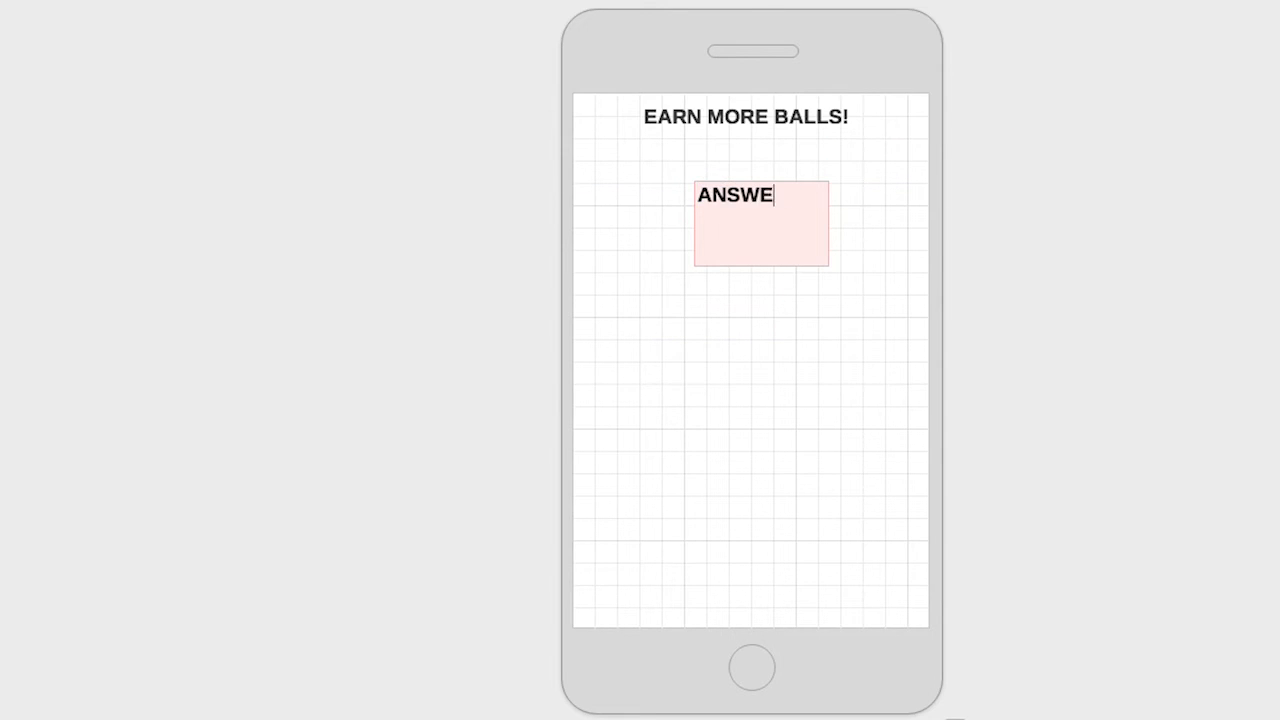
{"action": "type", "text": "R CORRECTLY TO WIN MORE BALLS"}
{"action": "left_click", "coordinate": [872, 243]}
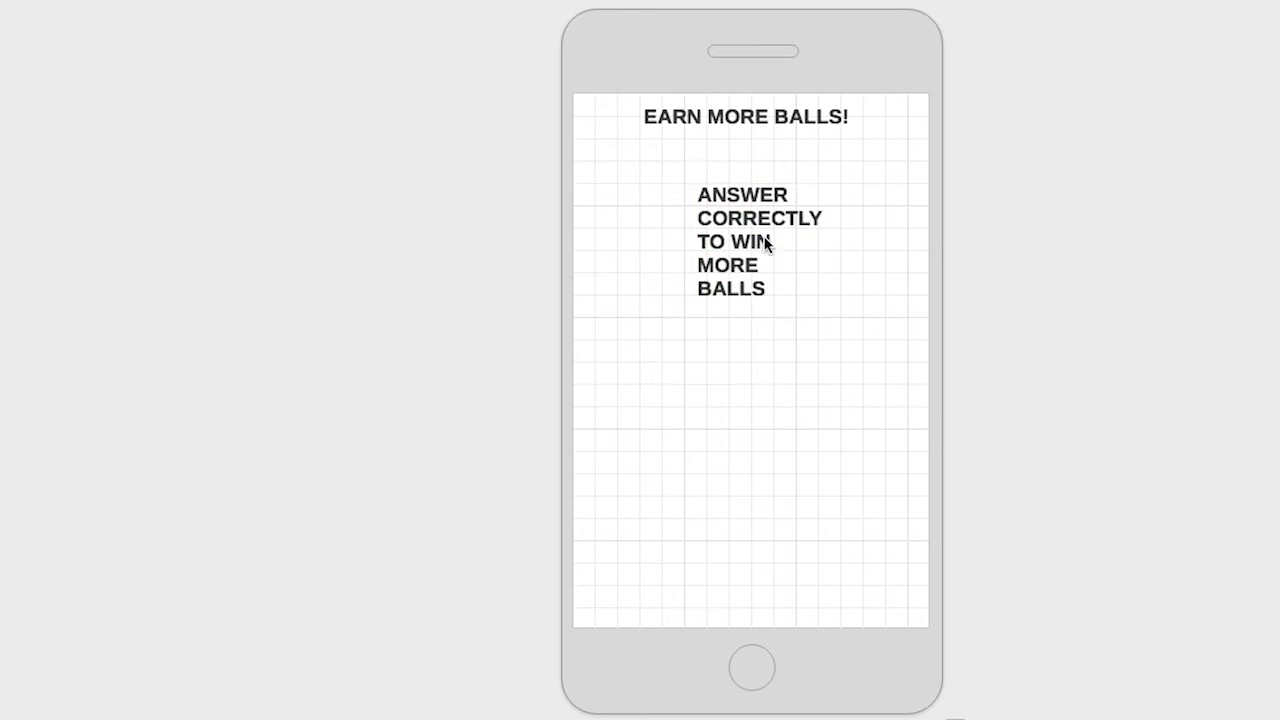
Step: Move ANSWER CORRECTLY TO WIN MORE BALLS to the top as two centred lines
{"action": "double_click", "coordinate": [766, 116]}
{"action": "left_click_drag", "start_coordinate": [754, 182], "coordinate": [748, 102]}
{"action": "left_click_drag", "start_coordinate": [685, 157], "coordinate": [569, 156]}
{"action": "left_click_drag", "start_coordinate": [831, 129], "coordinate": [893, 128]}
{"action": "left_click", "coordinate": [774, 129]}
{"action": "left_click", "coordinate": [621, 37]}
{"action": "left_click_drag", "start_coordinate": [811, 141], "coordinate": [791, 139]}
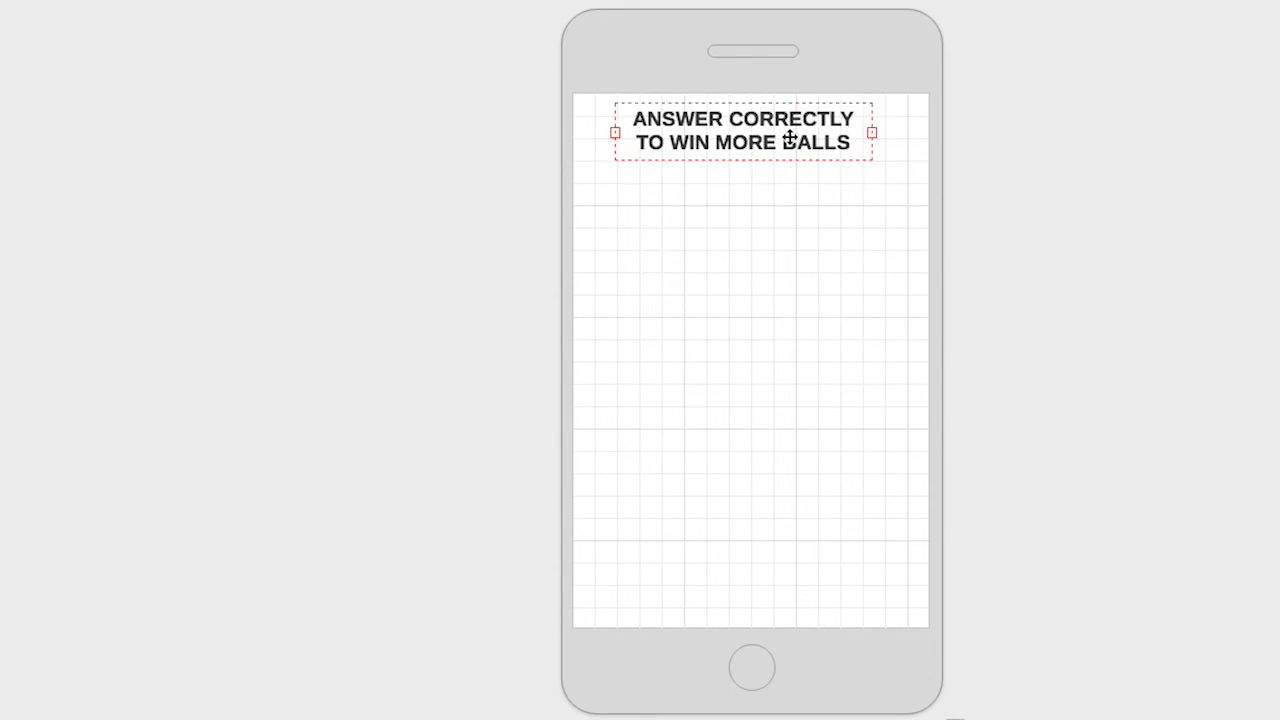
Step: Add a QUESTION #1 label centred beneath the heading
{"action": "left_click_drag", "start_coordinate": [599, 189], "coordinate": [897, 229]}
{"action": "type", "text": "QUESTION #1"}
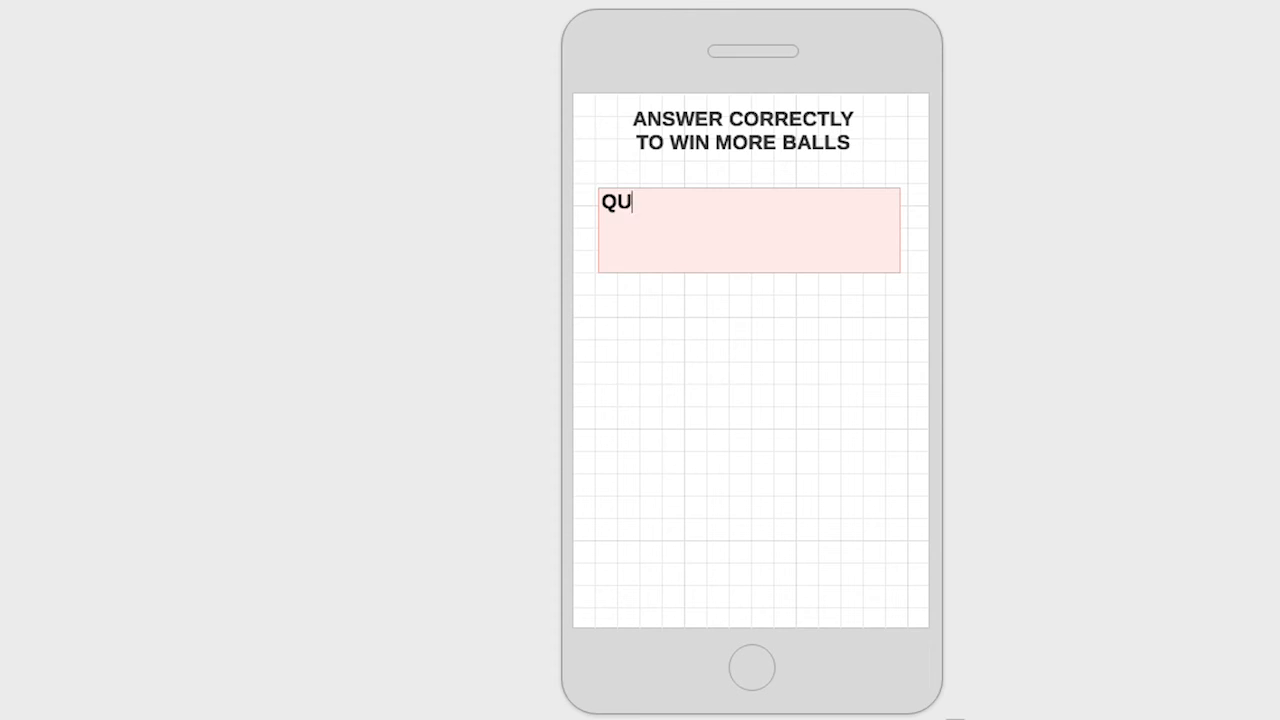
{"action": "left_click", "coordinate": [758, 326]}
{"action": "left_click_drag", "start_coordinate": [685, 205], "coordinate": [750, 200]}
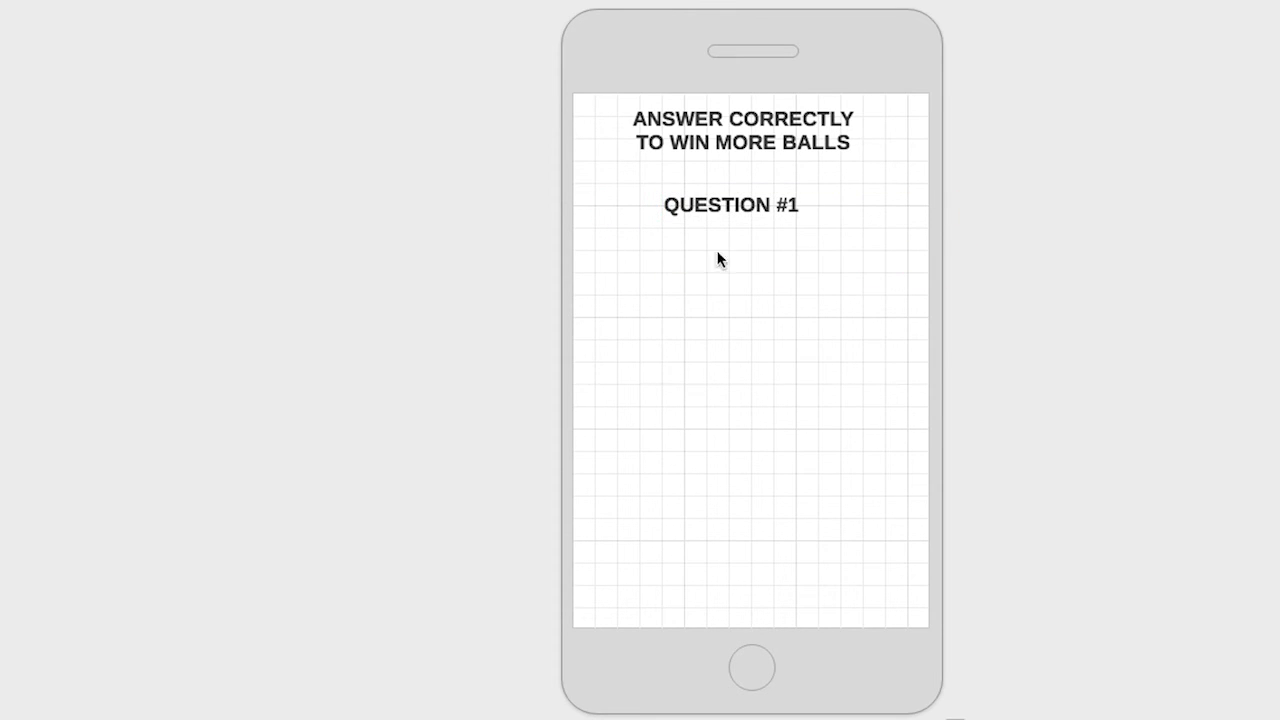
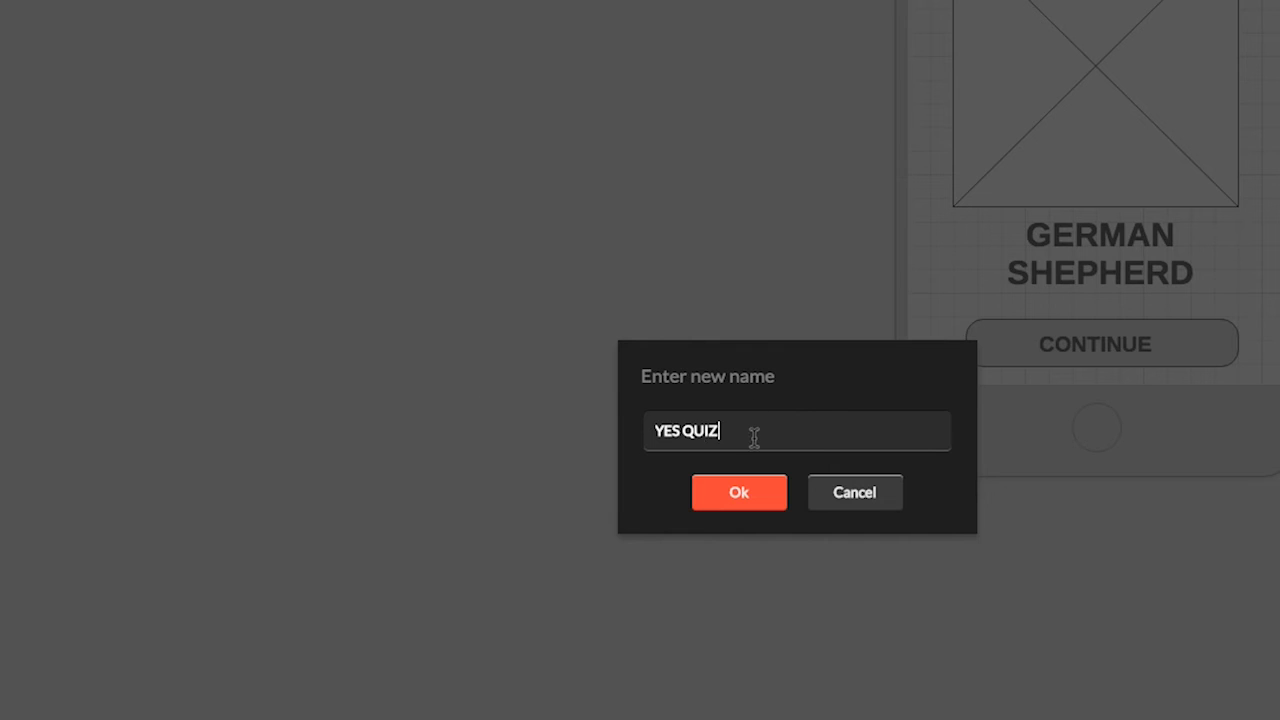
Step: Name the new page QUIZ OR NO and create it
{"action": "type", "text": "QUIZ OR NO"}
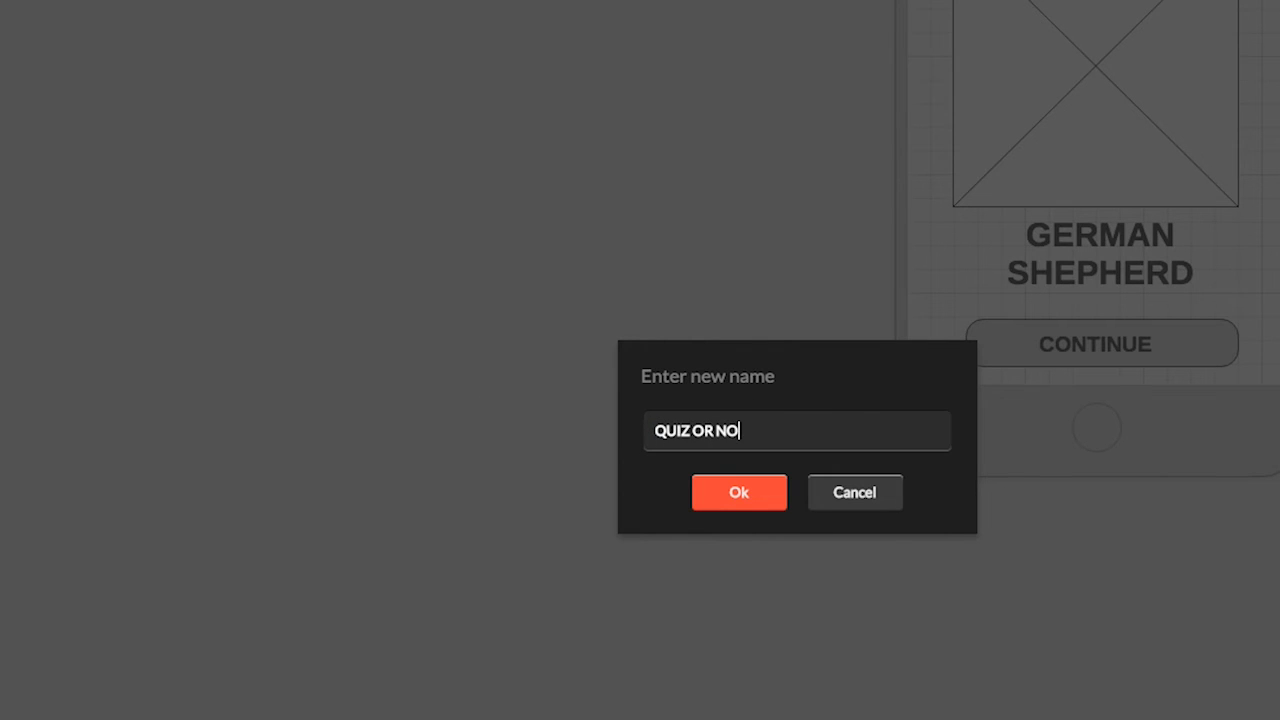
{"action": "left_click", "coordinate": [737, 492]}
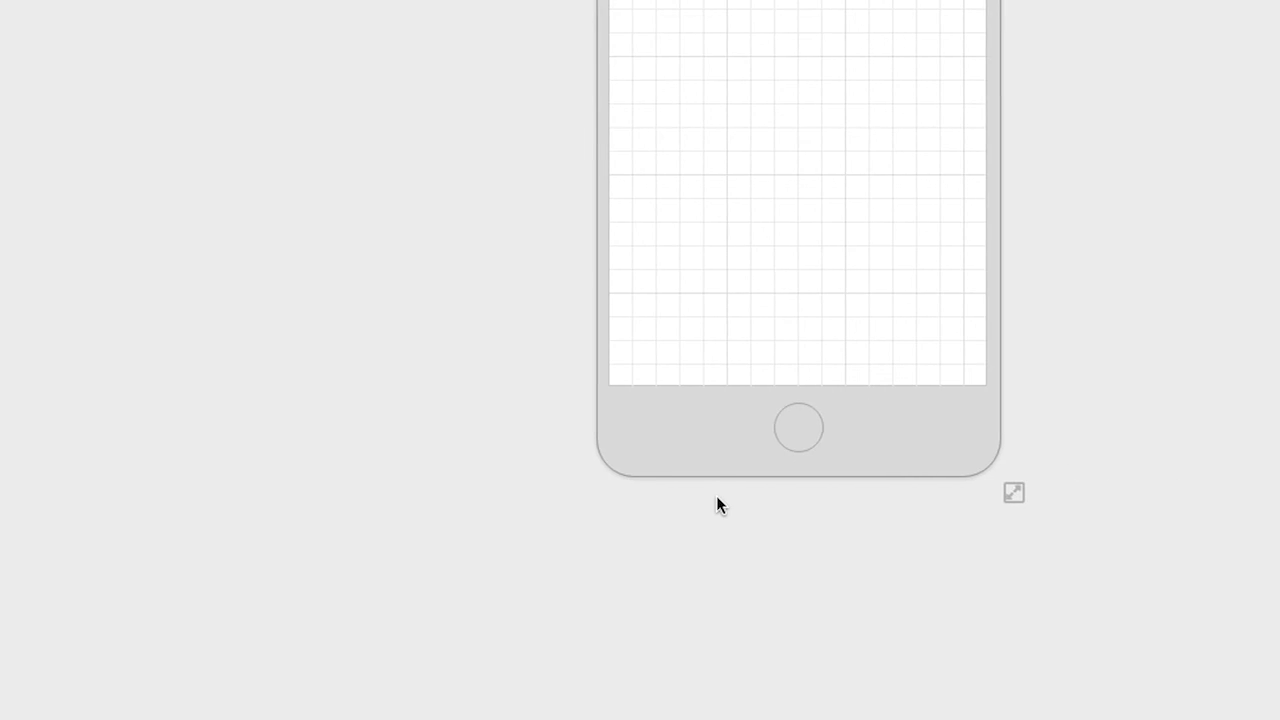
Step: Add a centred, enlarged heading reading TAKE A QUIZ TO EARN MORE BALLS?
{"action": "mouse_move", "coordinate": [681, 164]}
{"action": "left_mouse_down"}
{"action": "mouse_move", "coordinate": [946, 241]}
{"action": "mouse_move", "coordinate": [954, 229]}
{"action": "left_mouse_up"}
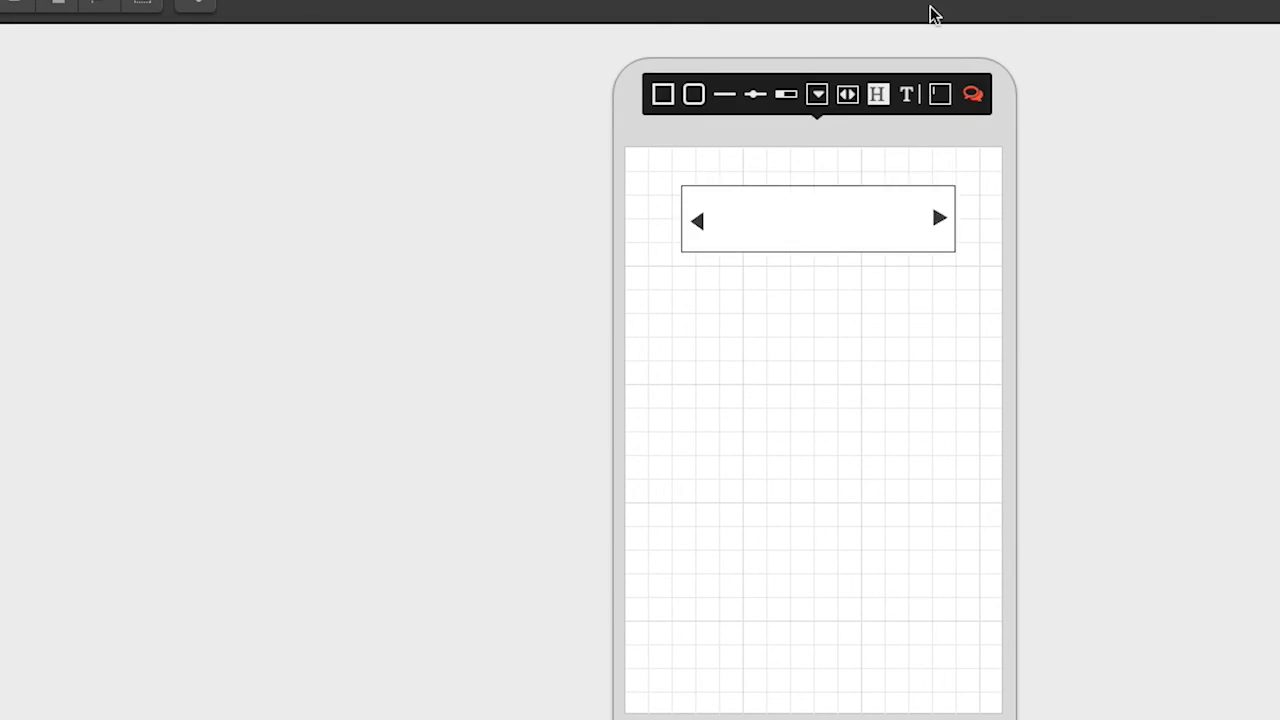
{"action": "left_click", "coordinate": [906, 94]}
{"action": "type", "text": "TAKE A QUIZ TO EARN MORE BALLS."}
{"action": "key", "text": "BackSpace"}
{"action": "type", "text": "?"}
{"action": "left_click", "coordinate": [671, 90]}
{"action": "left_click", "coordinate": [840, 90]}
Step: Draw a rounded answer button and place a copy below it
{"action": "mouse_move", "coordinate": [714, 329]}
{"action": "left_mouse_down"}
{"action": "mouse_move", "coordinate": [923, 389]}
{"action": "mouse_move", "coordinate": [966, 419]}
{"action": "left_mouse_up"}
{"action": "left_click", "coordinate": [745, 261]}
{"action": "key", "text": "ctrl+v"}
{"action": "left_click_drag", "start_coordinate": [805, 400], "coordinate": [794, 524]}
Step: Add the centred label 'Sure, you can never have too many balls.' inside the upper button
{"action": "left_click_drag", "start_coordinate": [670, 298], "coordinate": [955, 413]}
{"action": "left_click", "coordinate": [884, 226]}
{"action": "type", "text": "Sure, you can never have too many balls."}
{"action": "left_click", "coordinate": [730, 368]}
{"action": "left_click", "coordinate": [838, 228]}
{"action": "left_click_drag", "start_coordinate": [853, 318], "coordinate": [866, 363]}
{"action": "left_click_drag", "start_coordinate": [966, 370], "coordinate": [934, 370]}
{"action": "left_click_drag", "start_coordinate": [800, 380], "coordinate": [754, 518]}
Step: Edit the upper label to read 'Sure! You can never have too many balls.'
{"action": "double_click", "coordinate": [820, 380]}
{"action": "left_click", "coordinate": [754, 358]}
{"action": "key", "text": "BackSpace"}
{"action": "type", "text": "!"}
{"action": "left_click", "coordinate": [767, 360]}
{"action": "key", "text": "BackSpace"}
{"action": "type", "text": "Y"}
{"action": "left_click", "coordinate": [670, 398]}
Step: Label the lower button 'No thanks. I'll just keep the balls I've got.'
{"action": "key", "text": "ctrl+v"}
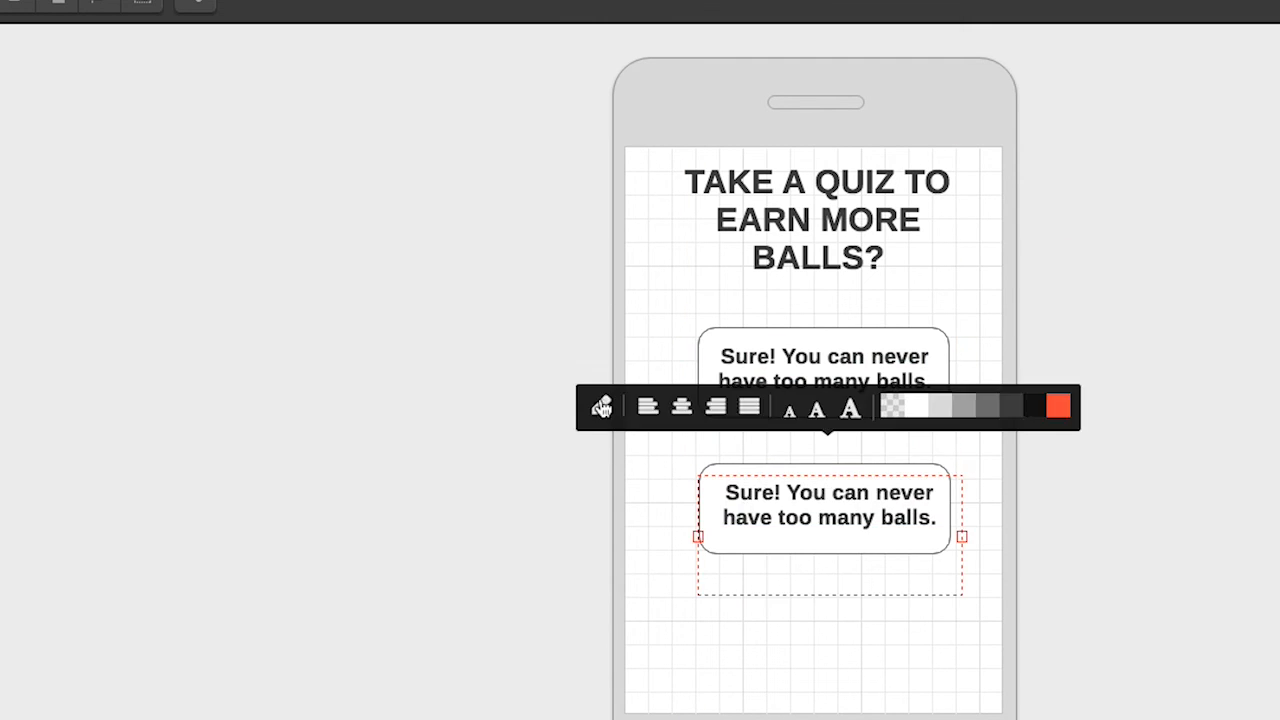
{"action": "double_click", "coordinate": [754, 518]}
{"action": "type", "text": "No thanks.  I'll just keep the balls I've got."}
{"action": "left_click", "coordinate": [960, 535]}
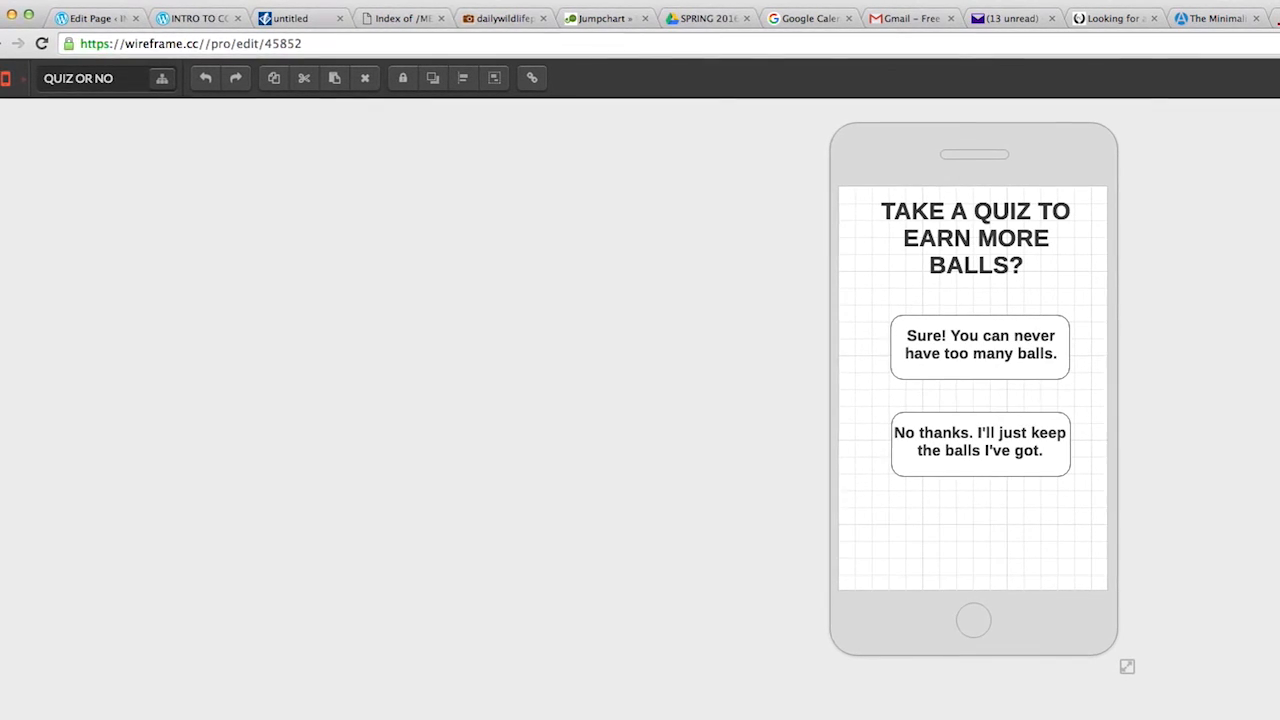
Step: Add a new page named INCORRECT from the page overview
{"action": "left_click", "coordinate": [168, 79]}
{"action": "left_click", "coordinate": [157, 270]}
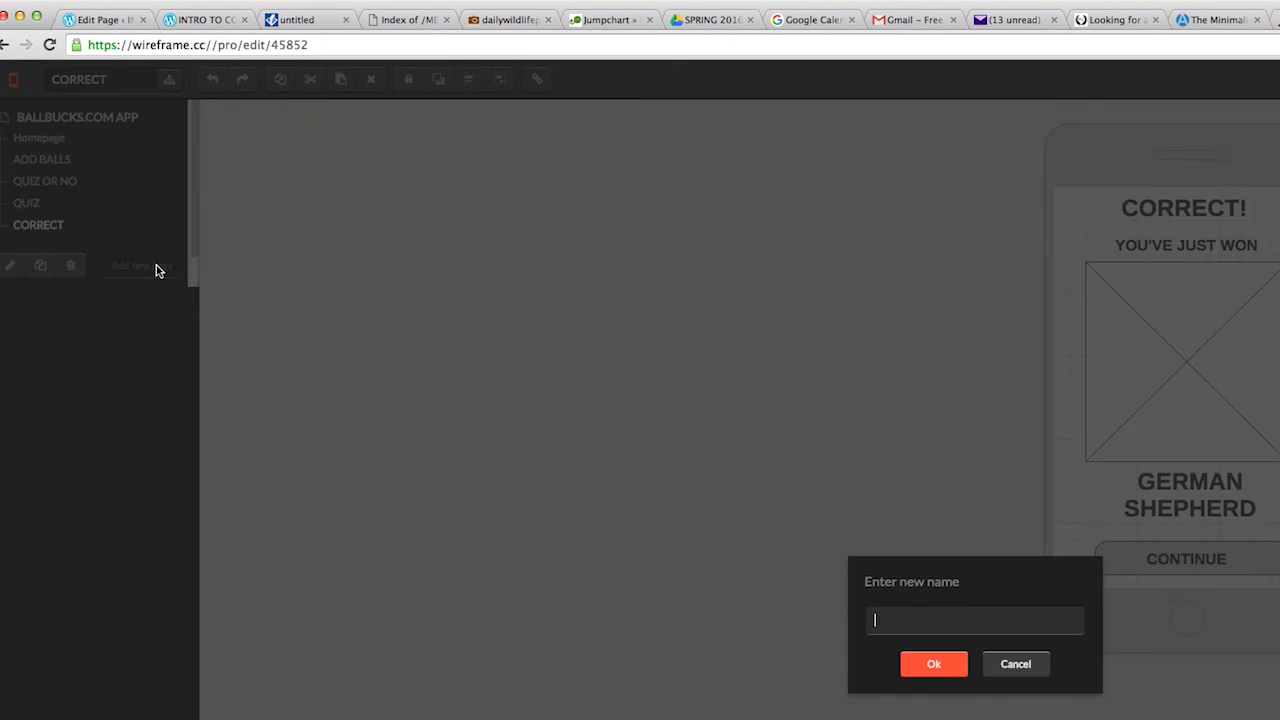
{"action": "type", "text": "INCORRECT"}
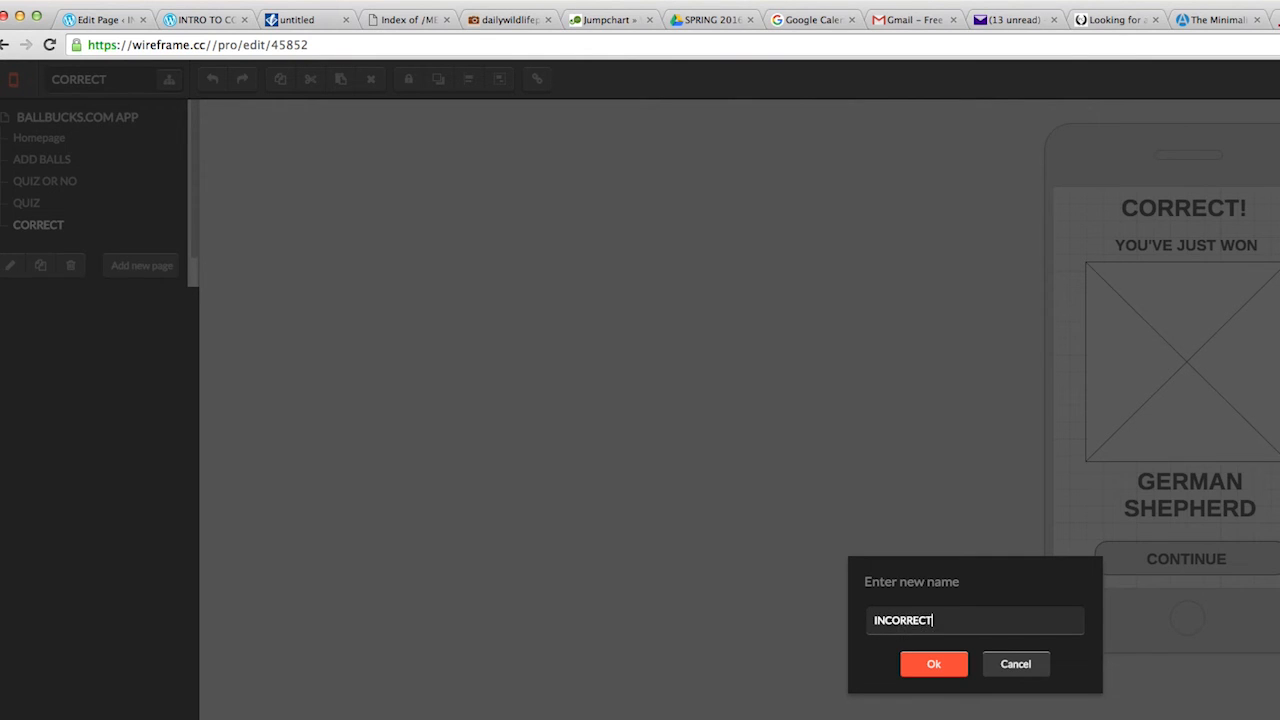
{"action": "left_click", "coordinate": [942, 672]}
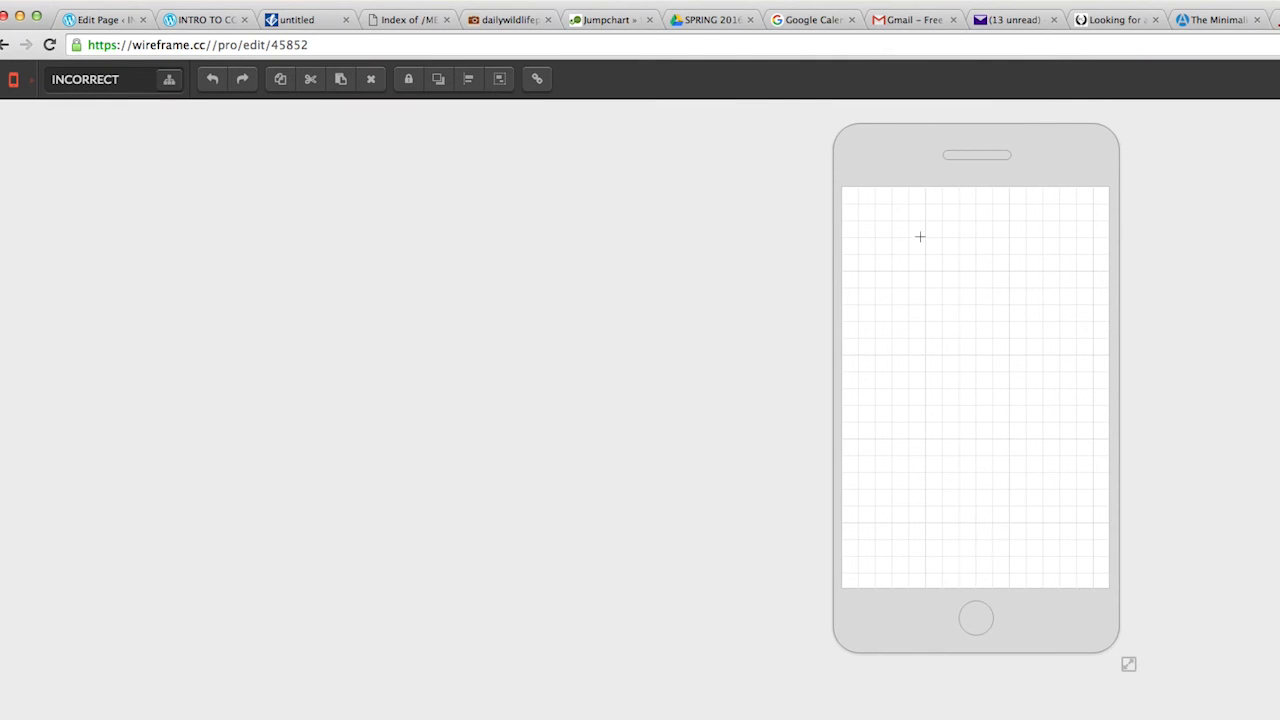
Step: Put an enlarged INCORRECT! heading centred at the top of the screen
{"action": "left_click_drag", "start_coordinate": [877, 198], "coordinate": [1082, 236]}
{"action": "left_click", "coordinate": [1046, 149]}
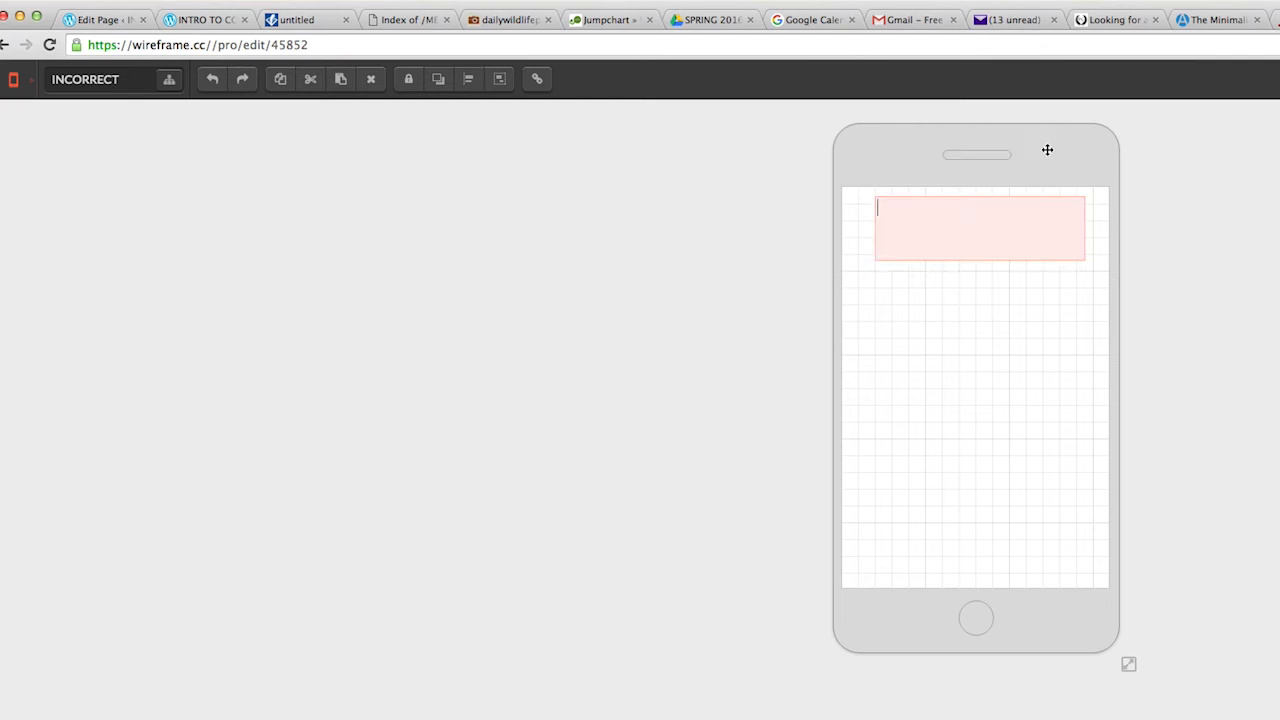
{"action": "type", "text": "INCORRECT!"}
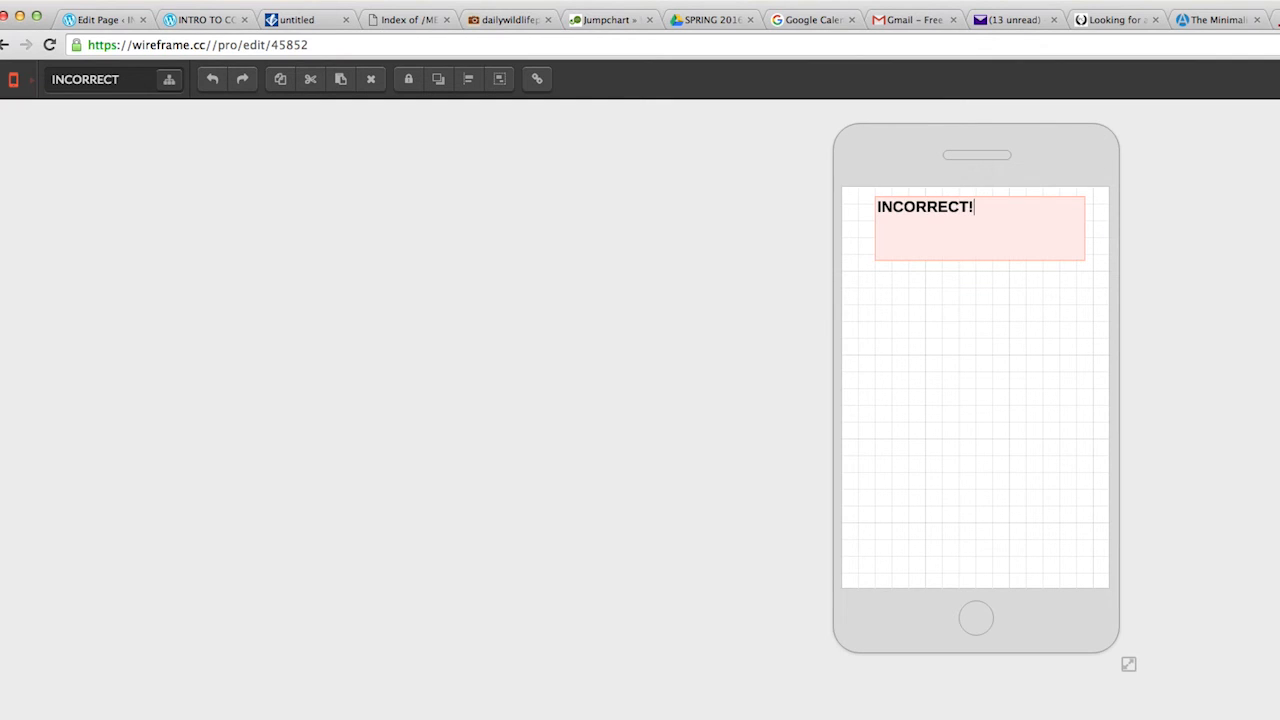
{"action": "left_click", "coordinate": [1017, 294]}
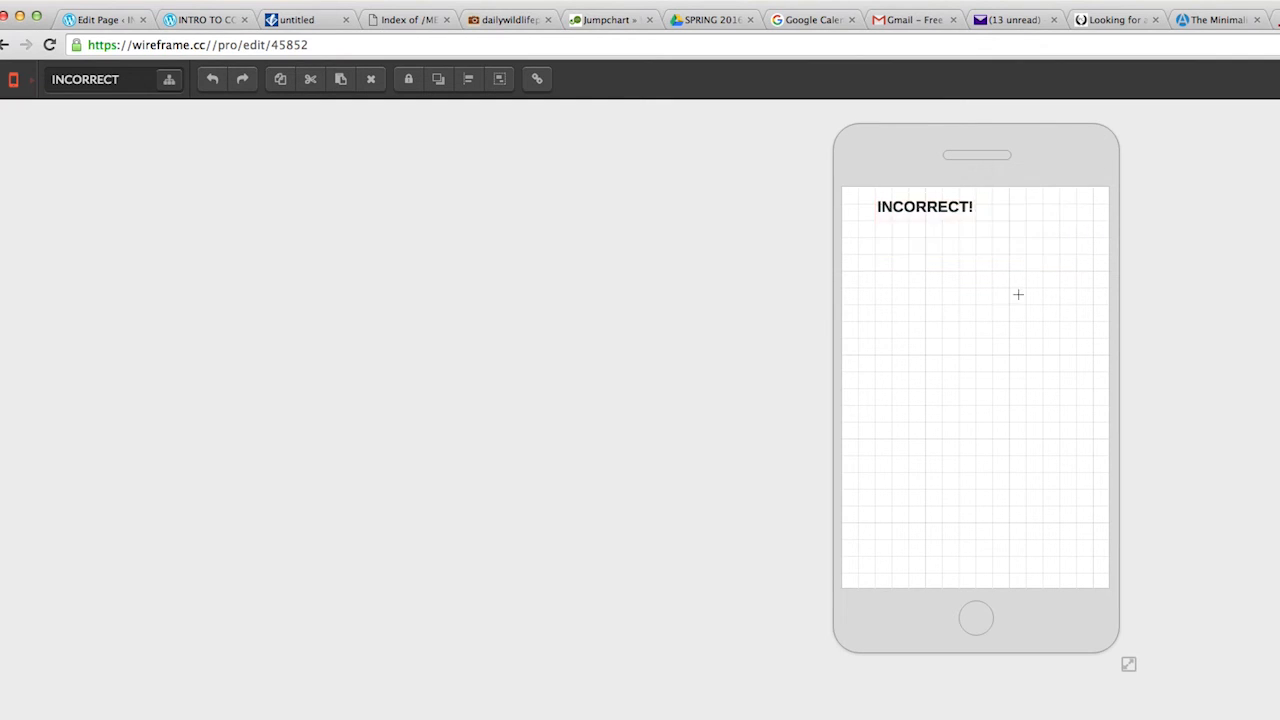
{"action": "left_click_drag", "start_coordinate": [935, 212], "coordinate": [983, 211]}
{"action": "left_click", "coordinate": [965, 351]}
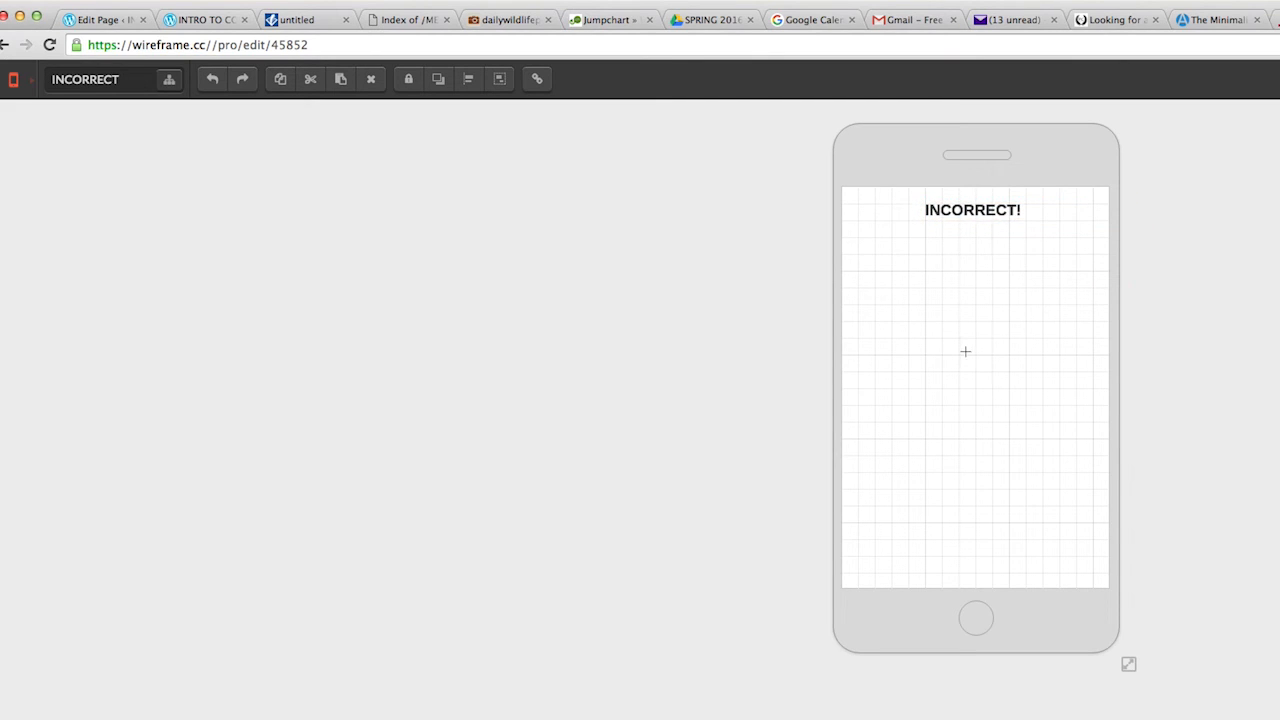
{"action": "left_click", "coordinate": [963, 214]}
{"action": "left_click", "coordinate": [1042, 150]}
{"action": "left_click_drag", "start_coordinate": [1021, 228], "coordinate": [997, 238]}
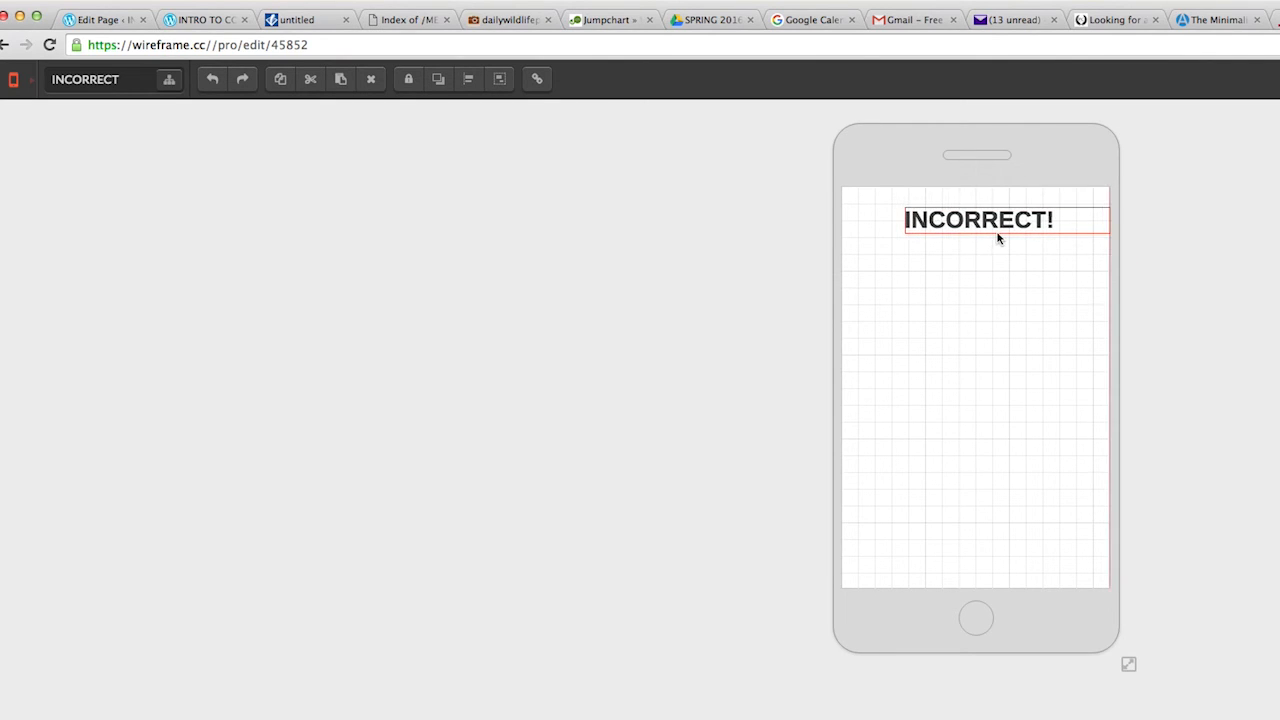
{"action": "left_click", "coordinate": [994, 294]}
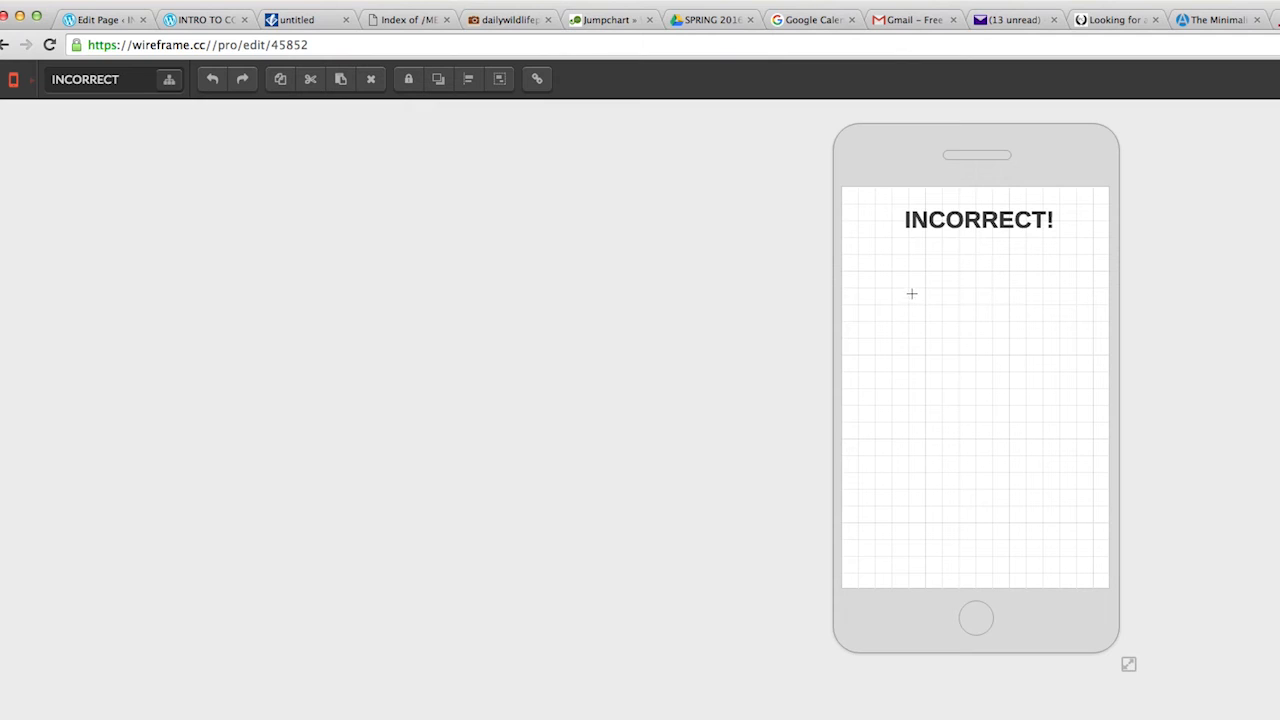
Step: Draw two stacked rounded buttons below the INCORRECT! heading
{"action": "left_click_drag", "start_coordinate": [900, 291], "coordinate": [1064, 361]}
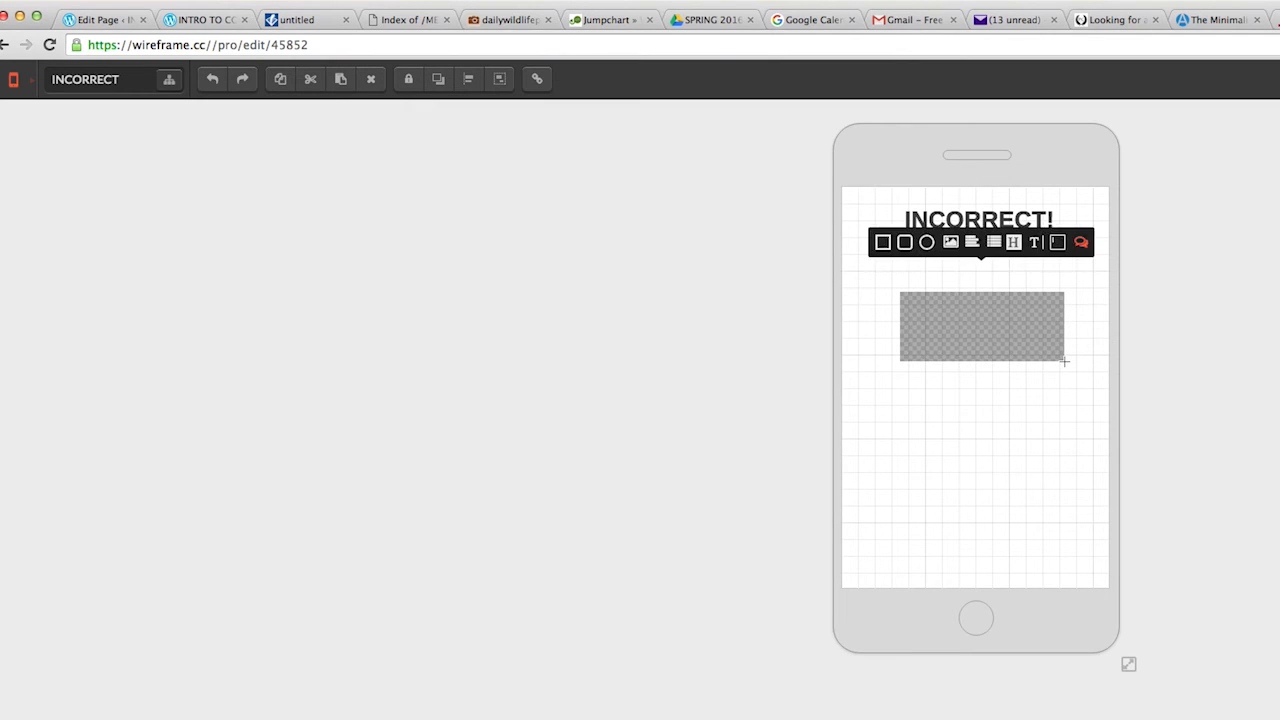
{"action": "left_click", "coordinate": [904, 242]}
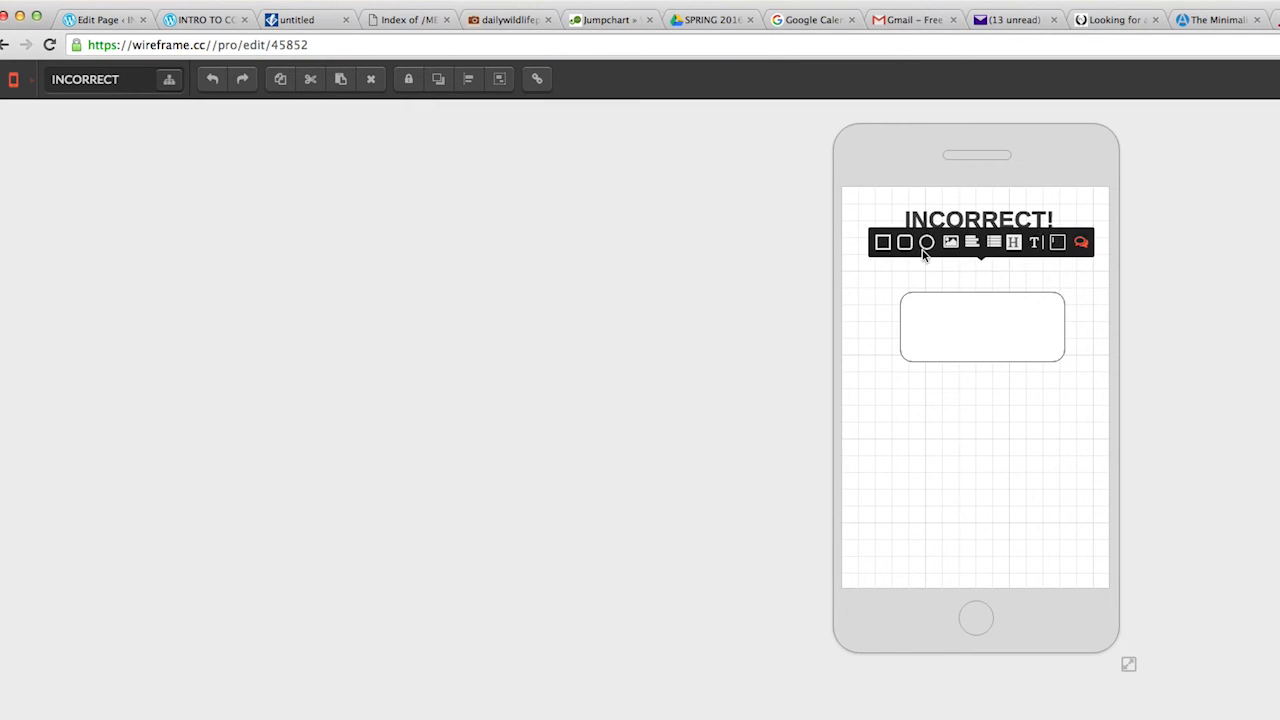
{"action": "left_click_drag", "start_coordinate": [954, 314], "coordinate": [949, 316]}
{"action": "left_click", "coordinate": [948, 313]}
{"action": "left_click", "coordinate": [949, 429]}
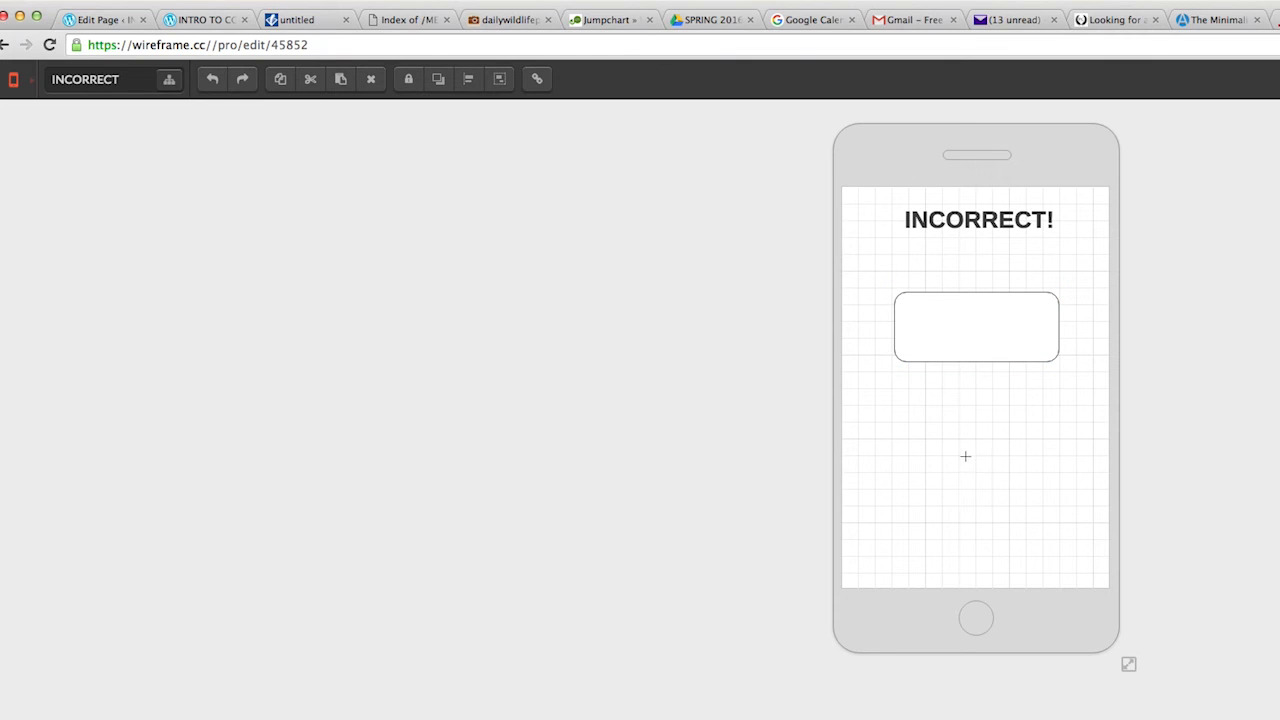
{"action": "key", "text": "ctrl+v"}
{"action": "left_click_drag", "start_coordinate": [970, 337], "coordinate": [966, 446]}
{"action": "left_click", "coordinate": [971, 286]}
{"action": "left_click", "coordinate": [907, 313]}
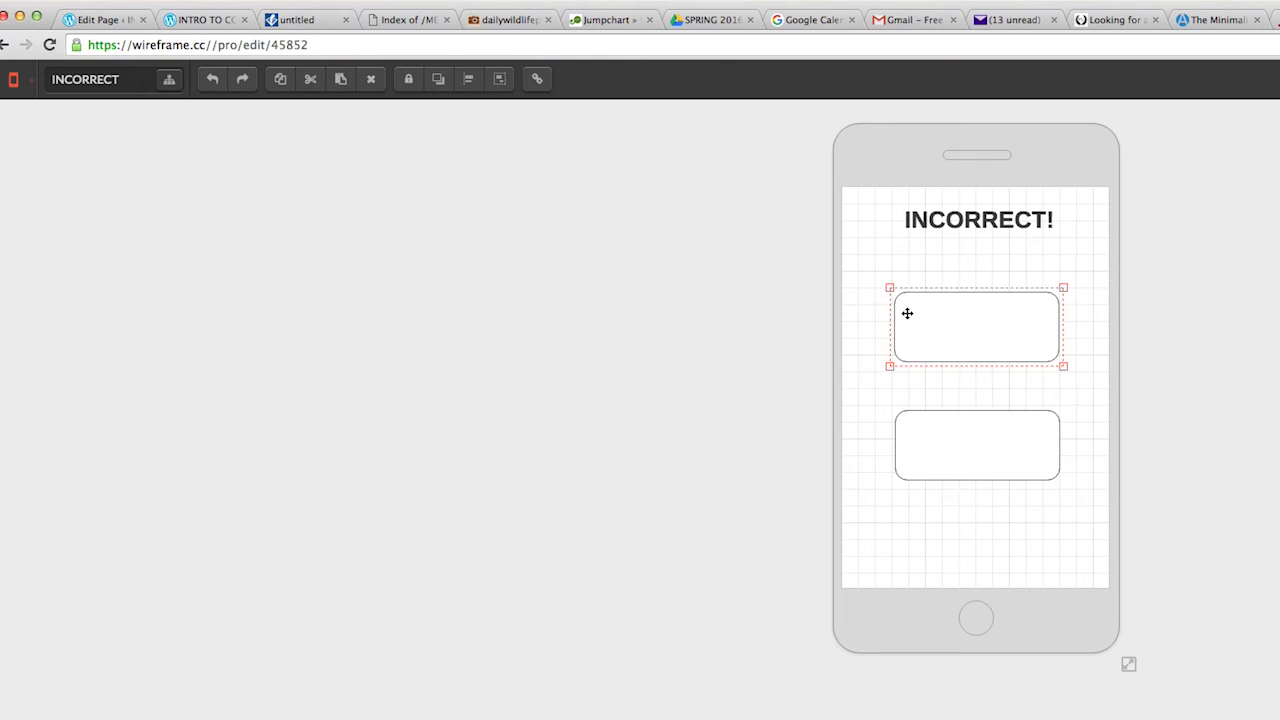
Step: Label the upper button TRY AGAIN
{"action": "left_click_drag", "start_coordinate": [871, 289], "coordinate": [1030, 348]}
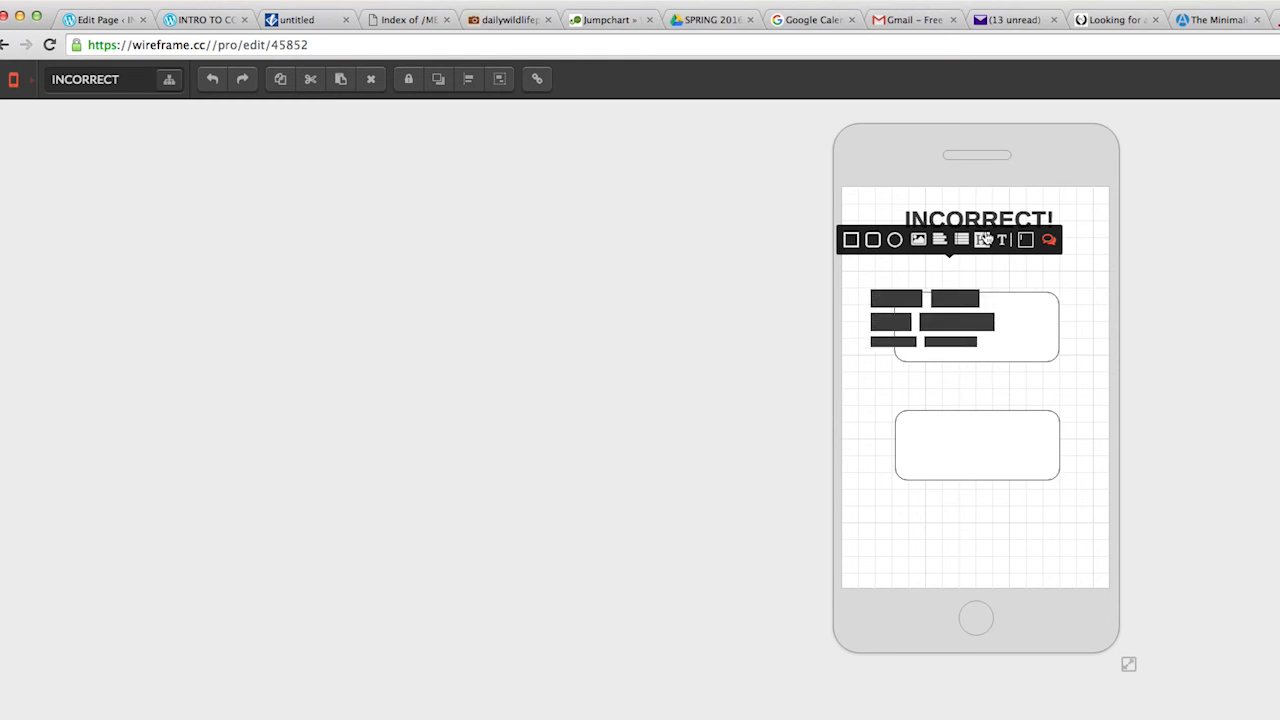
{"action": "left_click", "coordinate": [1001, 239]}
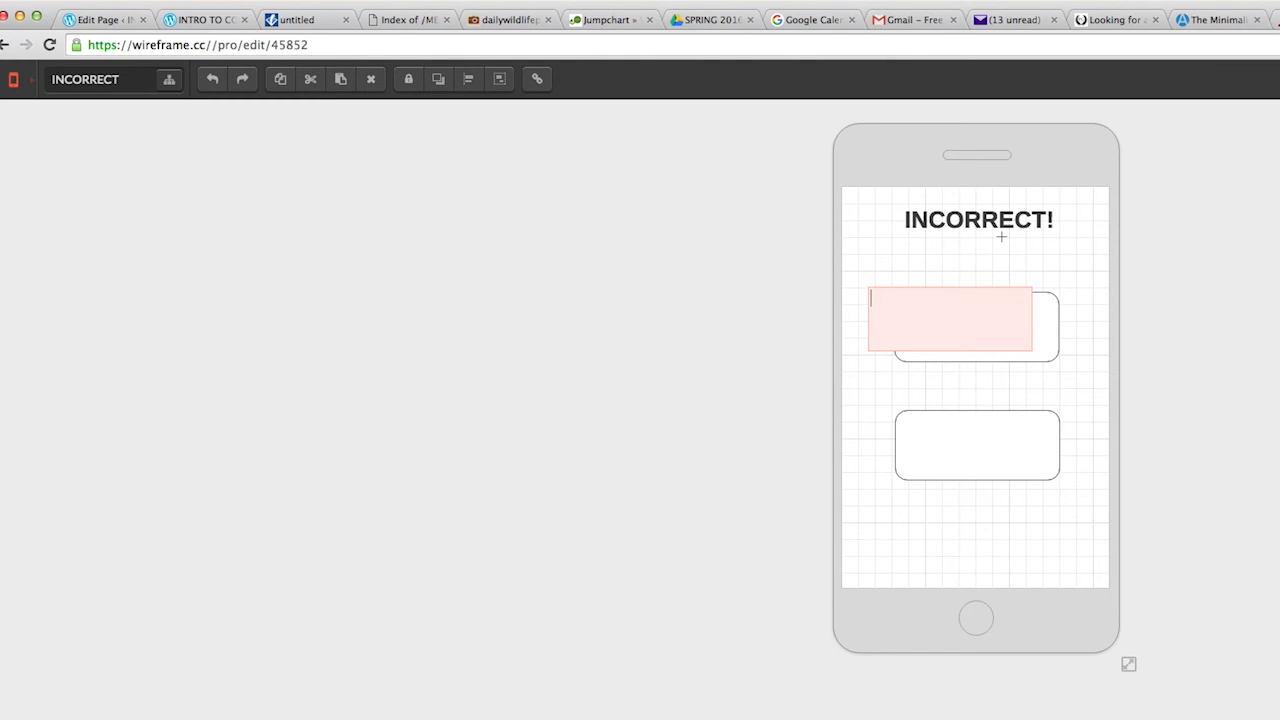
{"action": "type", "text": "TRY AGAIN."}
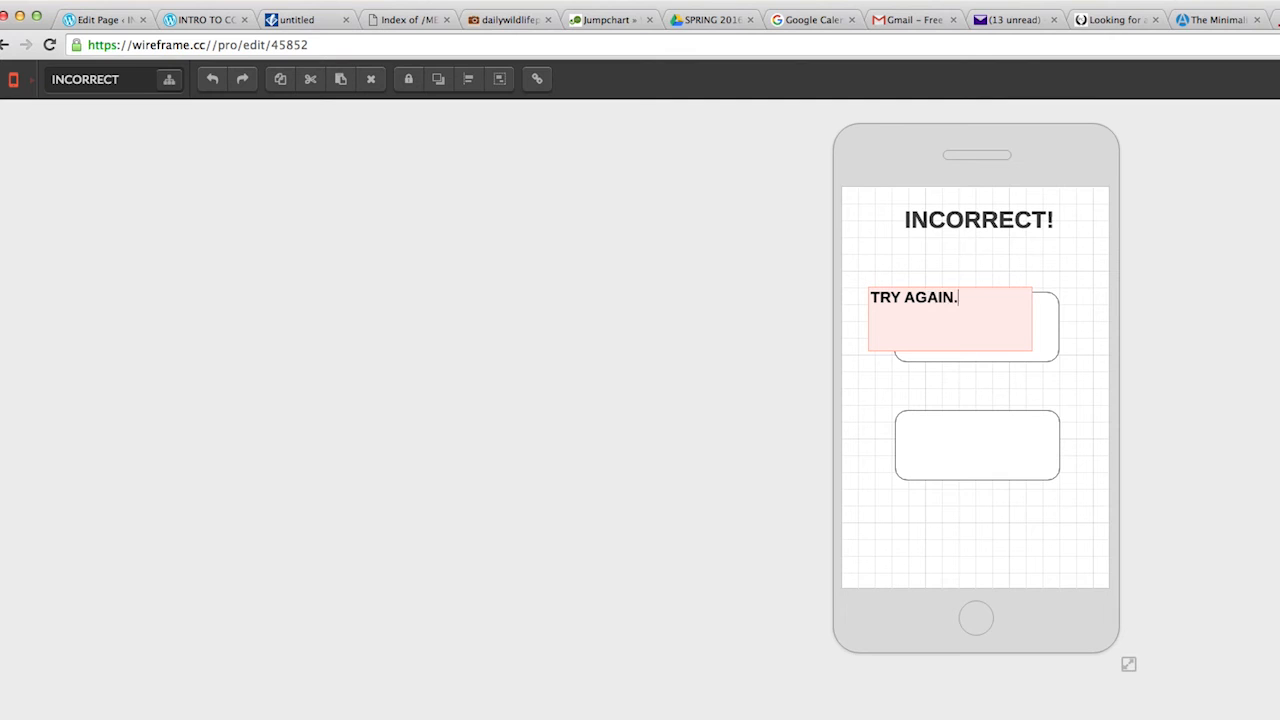
{"action": "key", "text": "BackSpace"}
{"action": "left_click", "coordinate": [866, 386]}
{"action": "left_click_drag", "start_coordinate": [880, 300], "coordinate": [943, 327]}
{"action": "left_click", "coordinate": [881, 368]}
{"action": "left_click", "coordinate": [970, 325]}
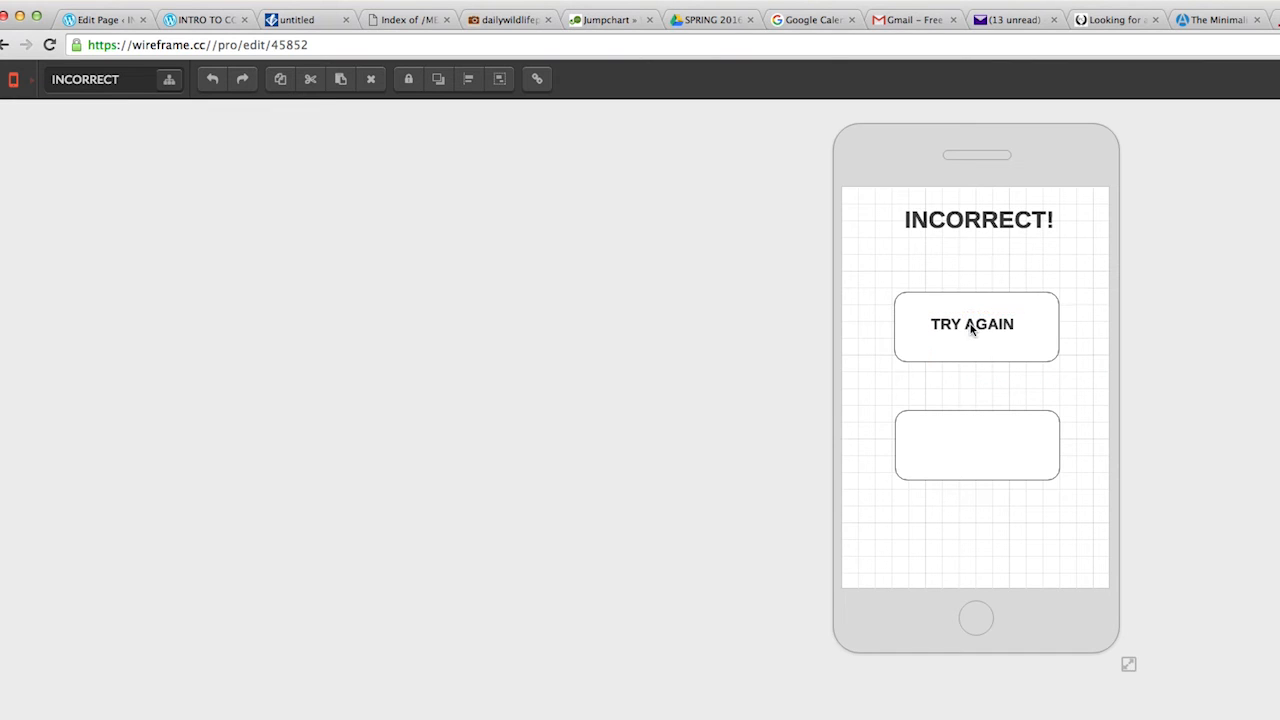
Step: Copy the label into the lower button, change it to GIVE UP and centre it
{"action": "left_click", "coordinate": [974, 447]}
{"action": "left_click", "coordinate": [913, 531]}
{"action": "key", "text": "ctrl+v"}
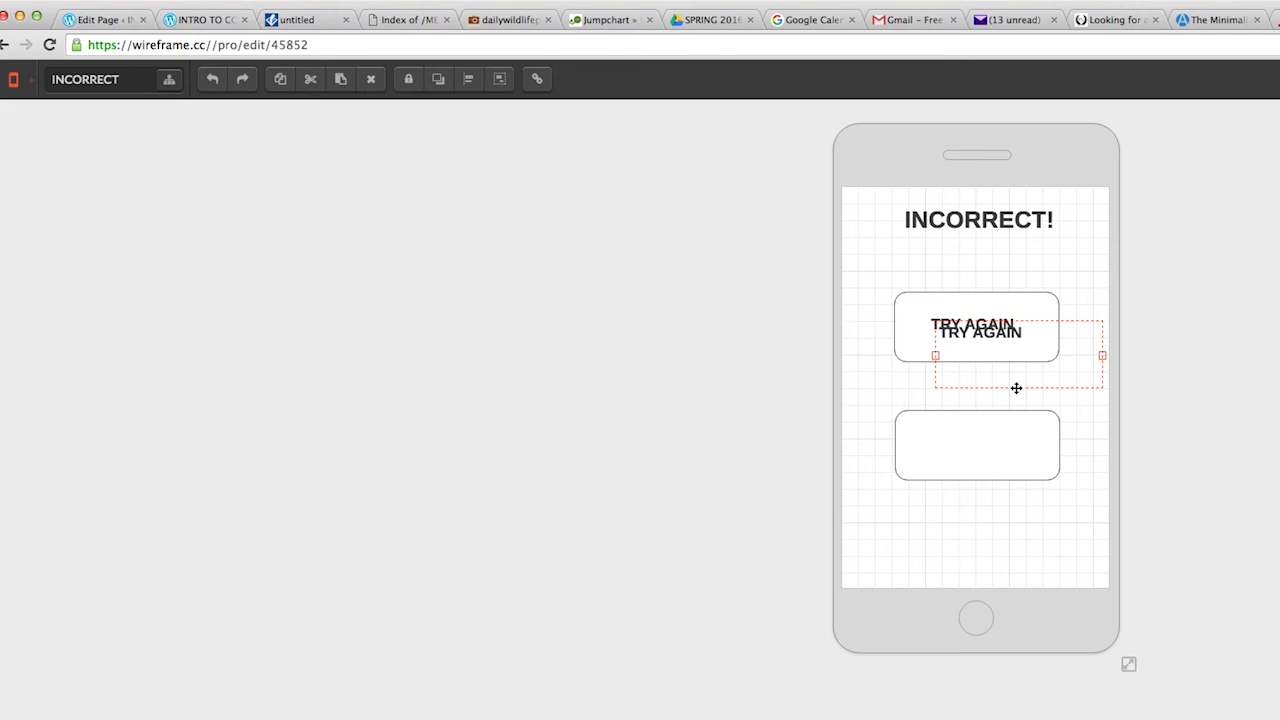
{"action": "left_click_drag", "start_coordinate": [1014, 342], "coordinate": [1003, 440]}
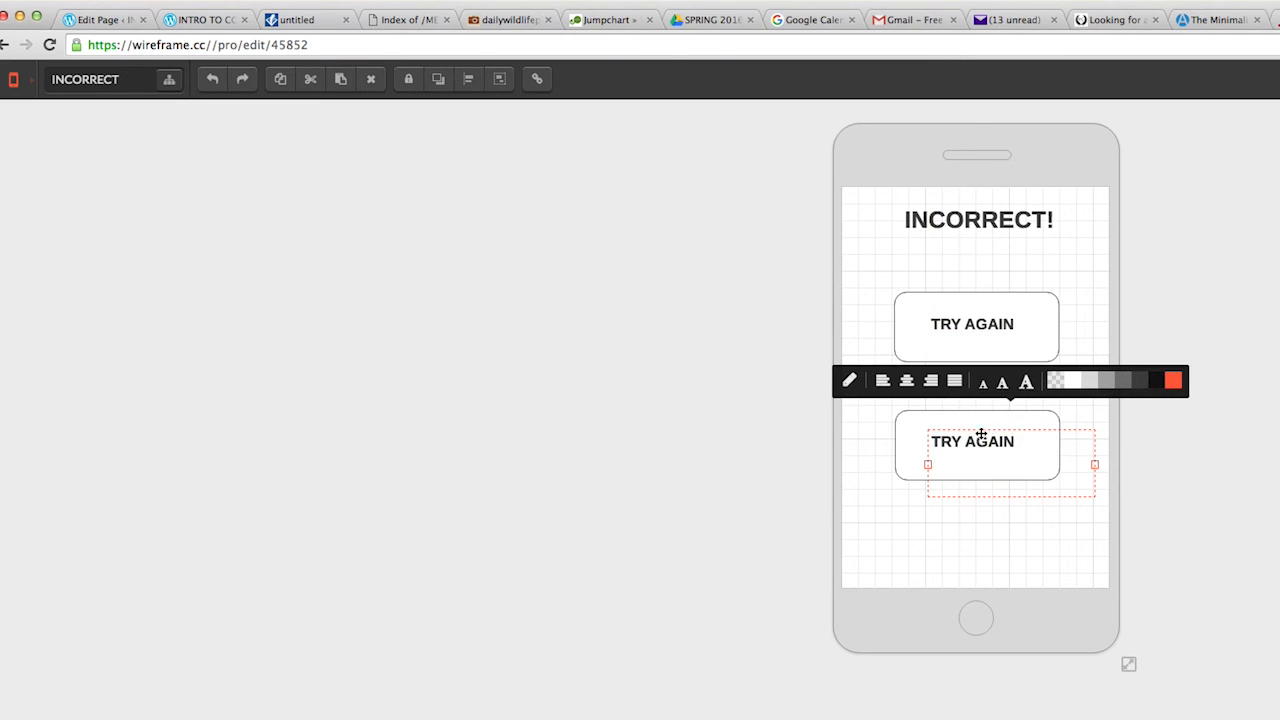
{"action": "left_click", "coordinate": [848, 379]}
{"action": "left_click_drag", "start_coordinate": [1058, 450], "coordinate": [908, 437]}
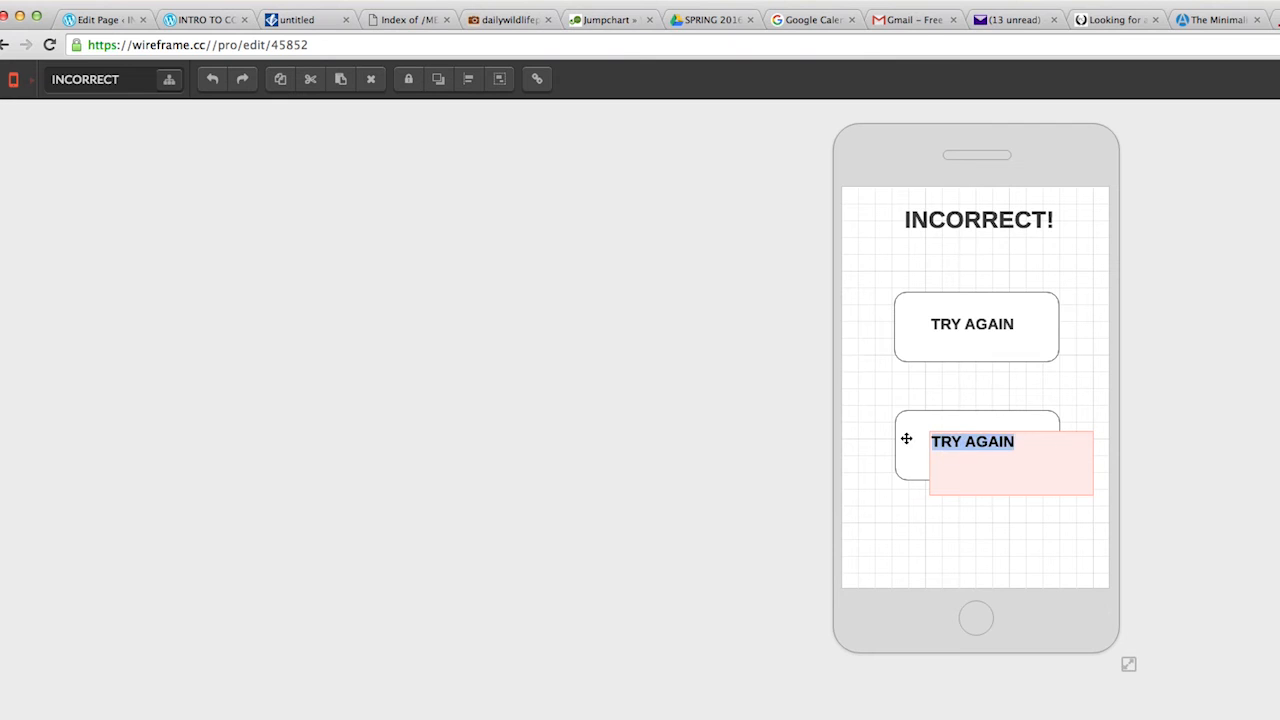
{"action": "type", "text": "GIVE UP"}
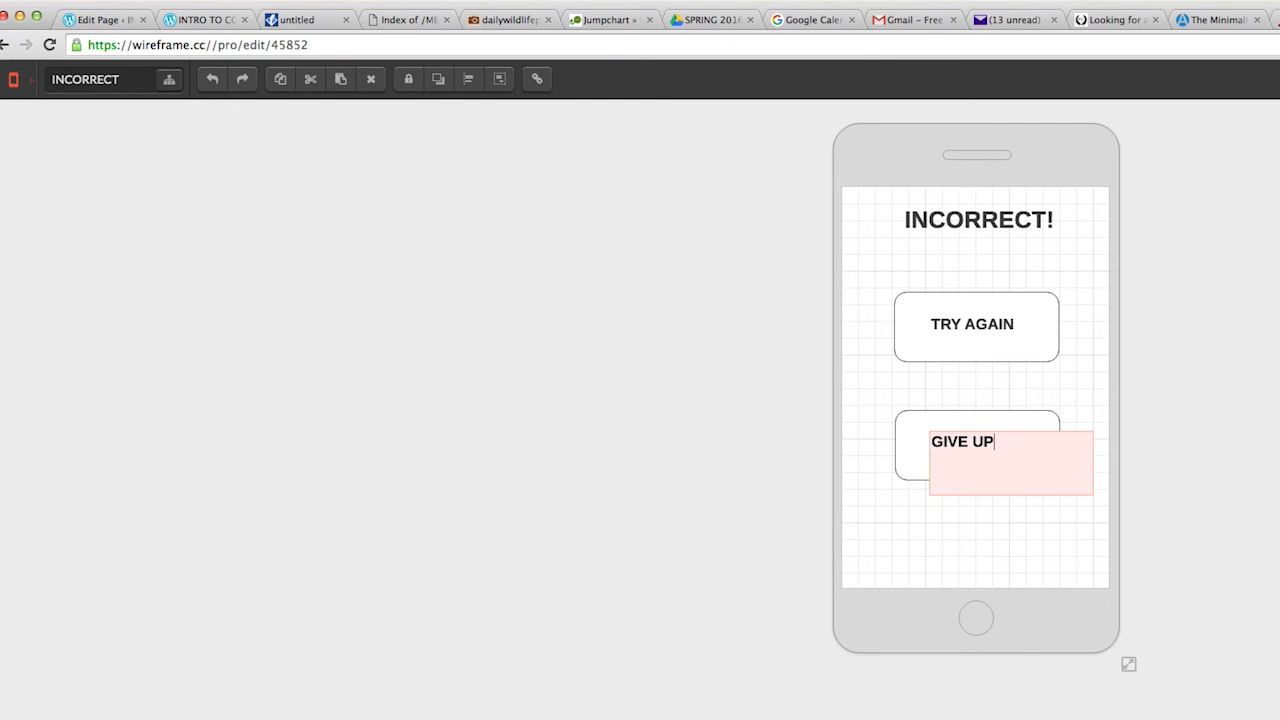
{"action": "left_click", "coordinate": [1020, 557]}
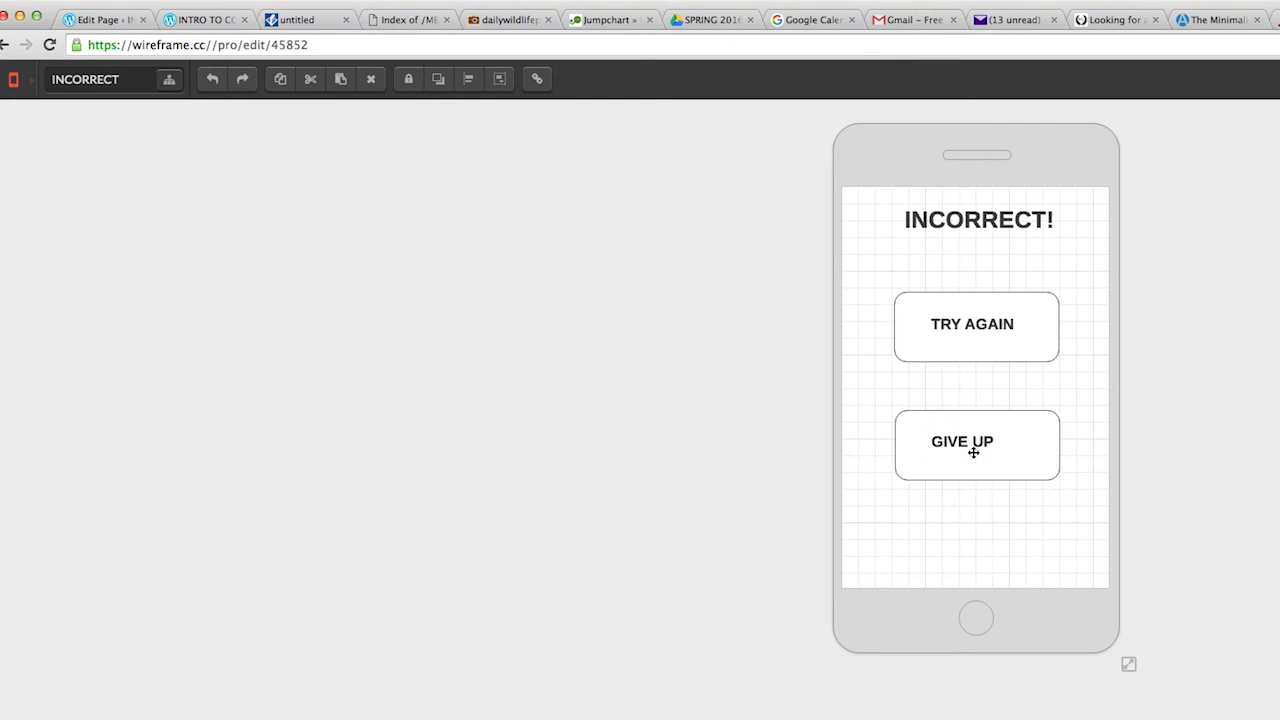
{"action": "left_click_drag", "start_coordinate": [971, 445], "coordinate": [981, 447]}
{"action": "left_click", "coordinate": [999, 557]}
{"action": "left_click", "coordinate": [168, 80]}
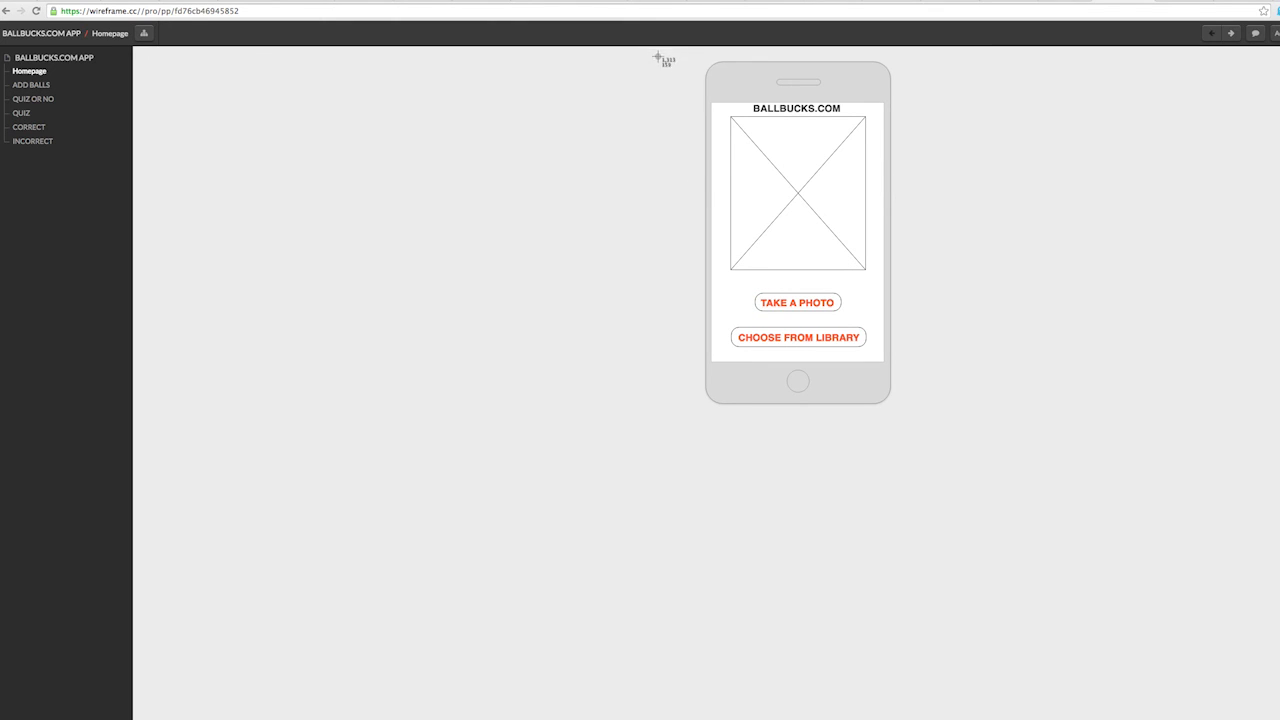
Step: Screenshot the Homepage, ADD BALLS and QUIZ OR NO phone mockups
{"action": "mouse_move", "coordinate": [660, 54]}
{"action": "left_mouse_down"}
{"action": "mouse_move", "coordinate": [737, 217]}
{"action": "mouse_move", "coordinate": [866, 400]}
{"action": "mouse_move", "coordinate": [942, 445]}
{"action": "left_mouse_up"}
{"action": "left_click", "coordinate": [38, 87]}
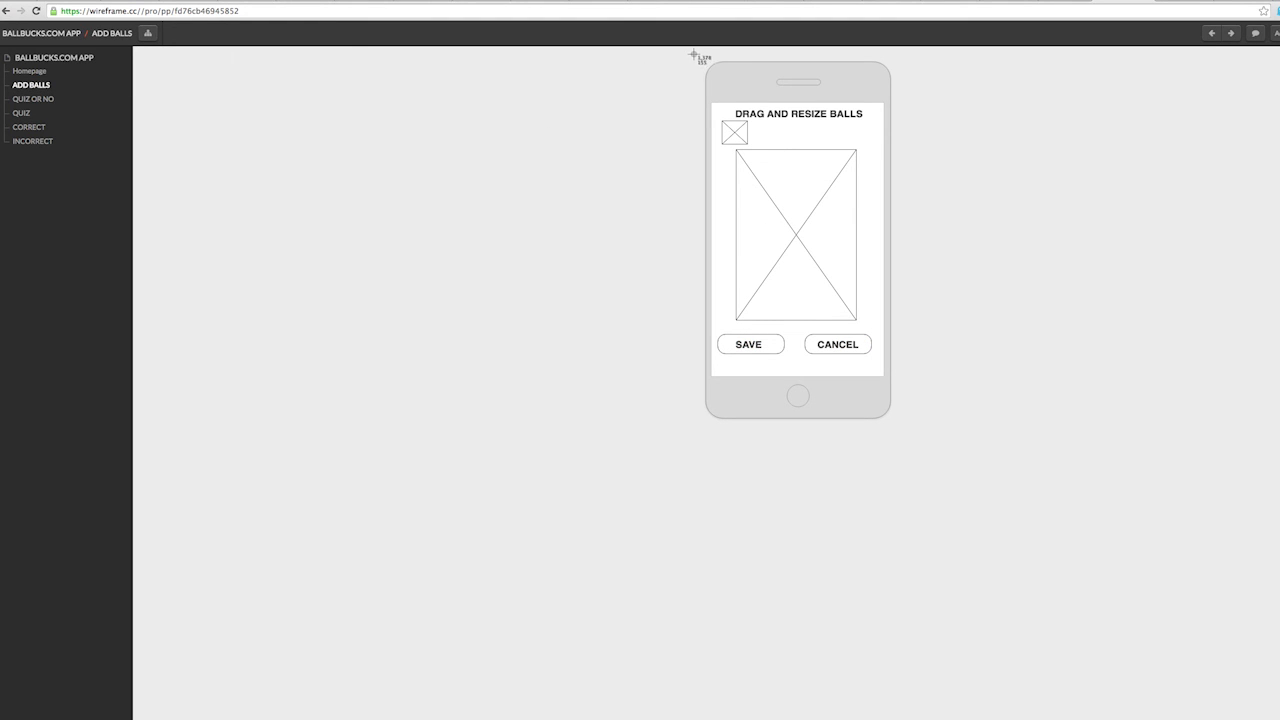
{"action": "left_click_drag", "start_coordinate": [688, 55], "coordinate": [917, 449]}
{"action": "left_click", "coordinate": [30, 100]}
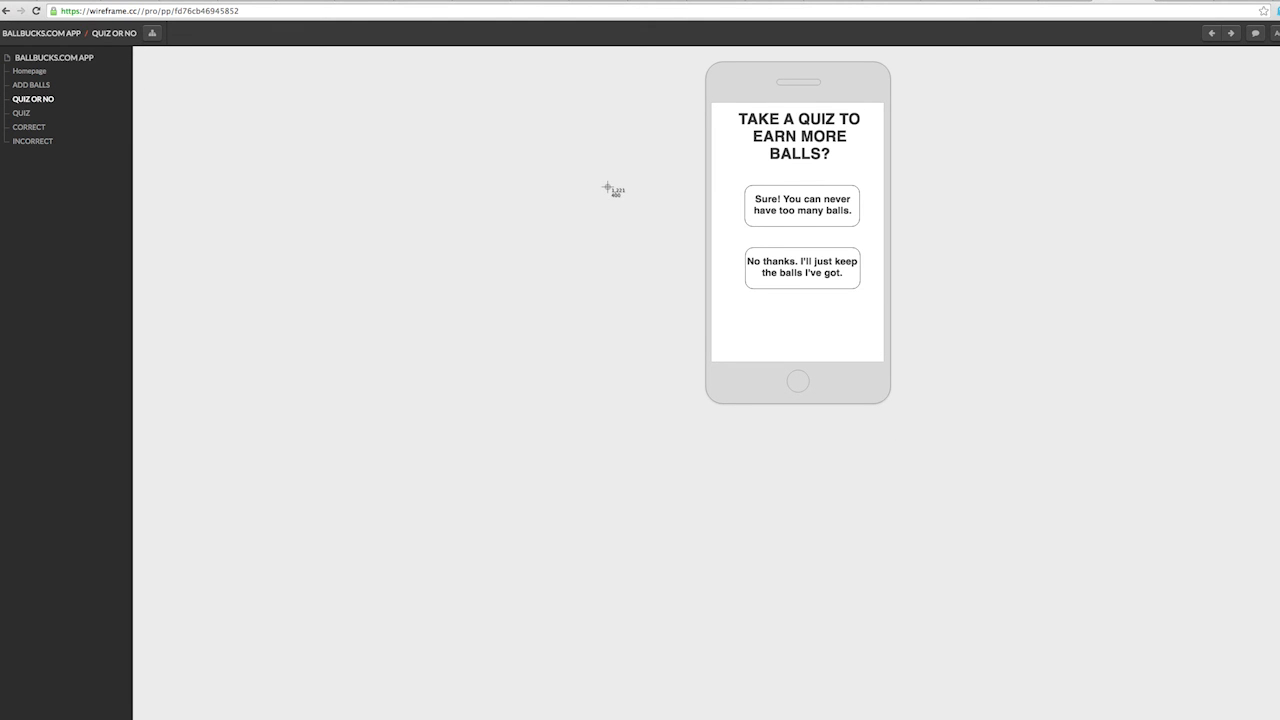
{"action": "left_click_drag", "start_coordinate": [689, 52], "coordinate": [907, 453]}
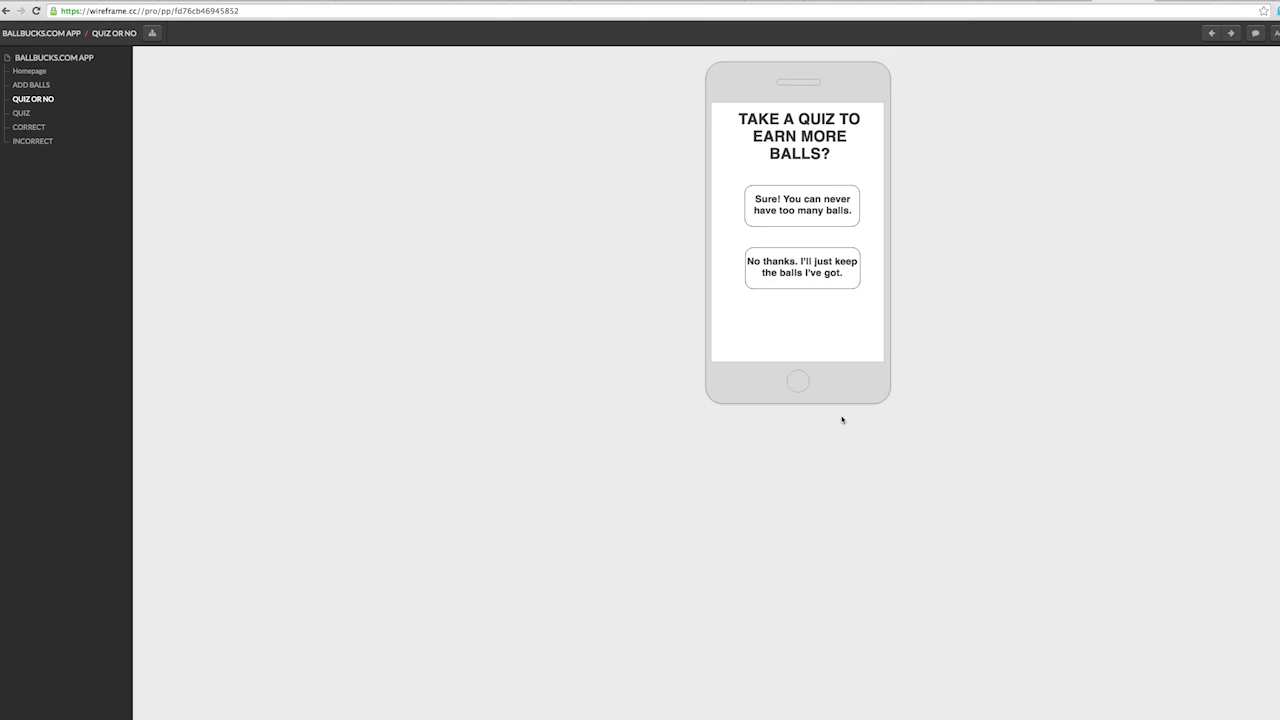
Step: Screenshot the QUIZ, CORRECT and INCORRECT phone mockups
{"action": "left_click", "coordinate": [22, 113]}
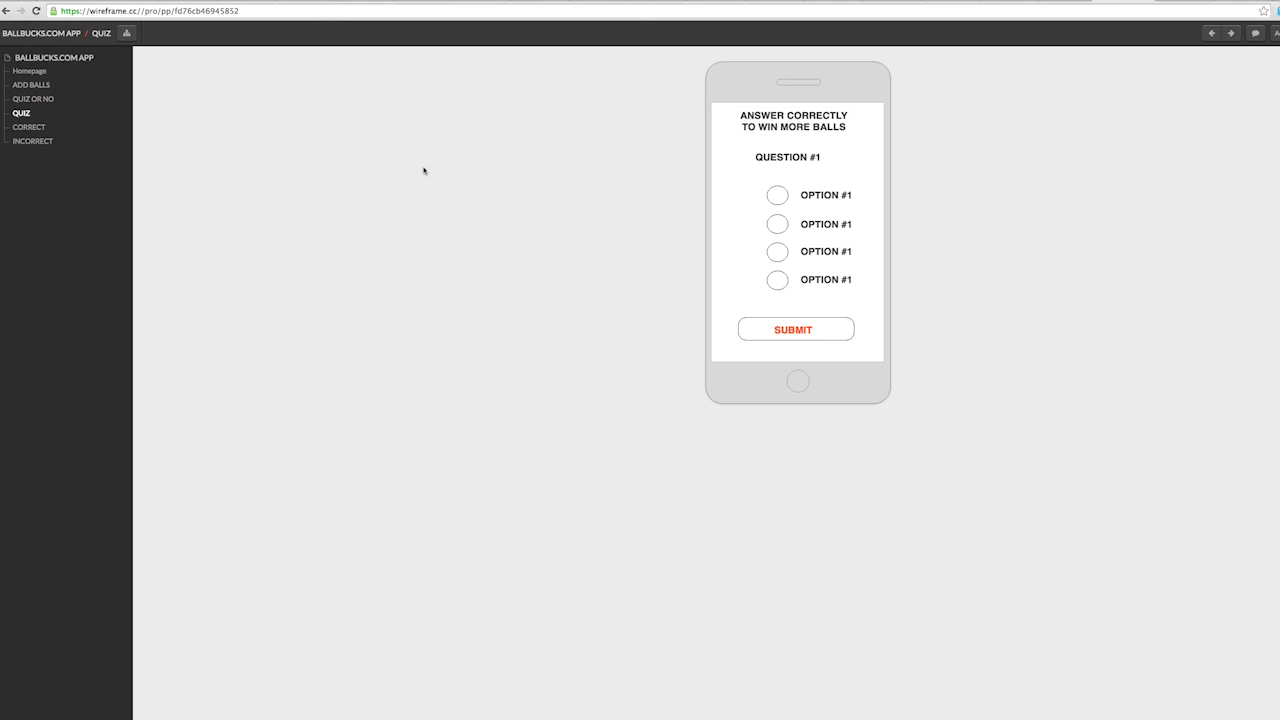
{"action": "left_click_drag", "start_coordinate": [684, 50], "coordinate": [916, 440]}
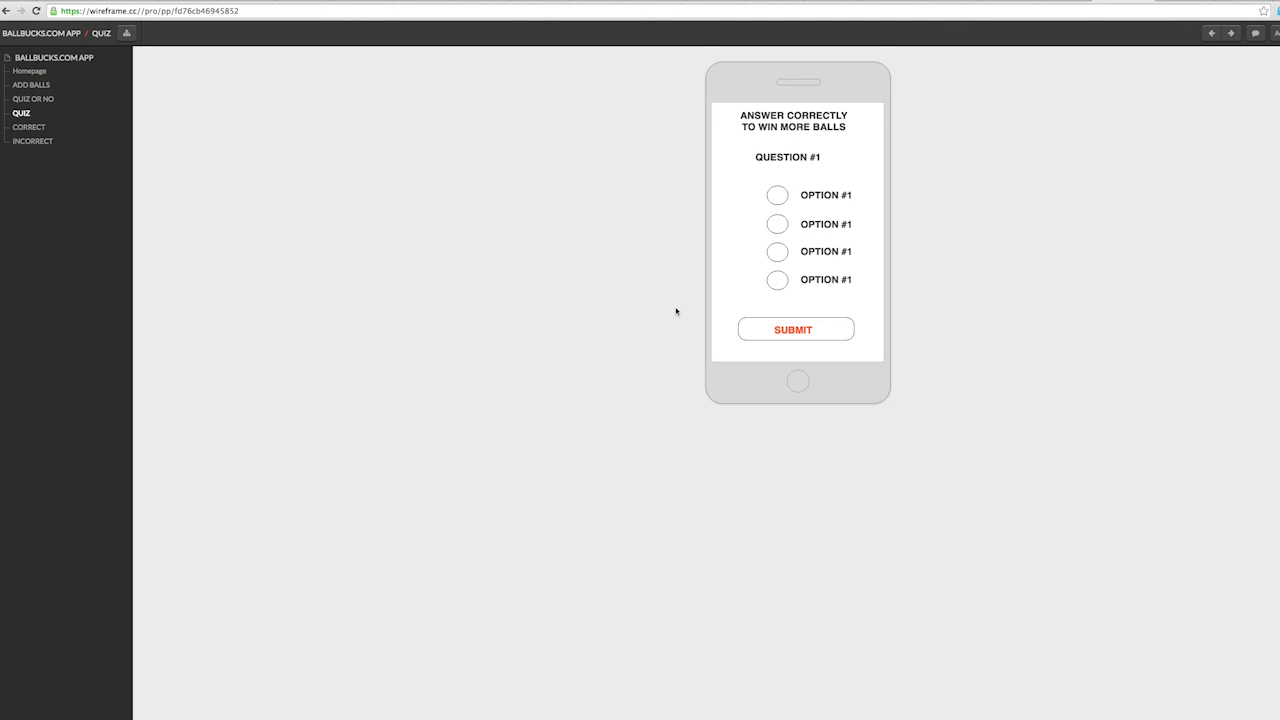
{"action": "left_click", "coordinate": [82, 128]}
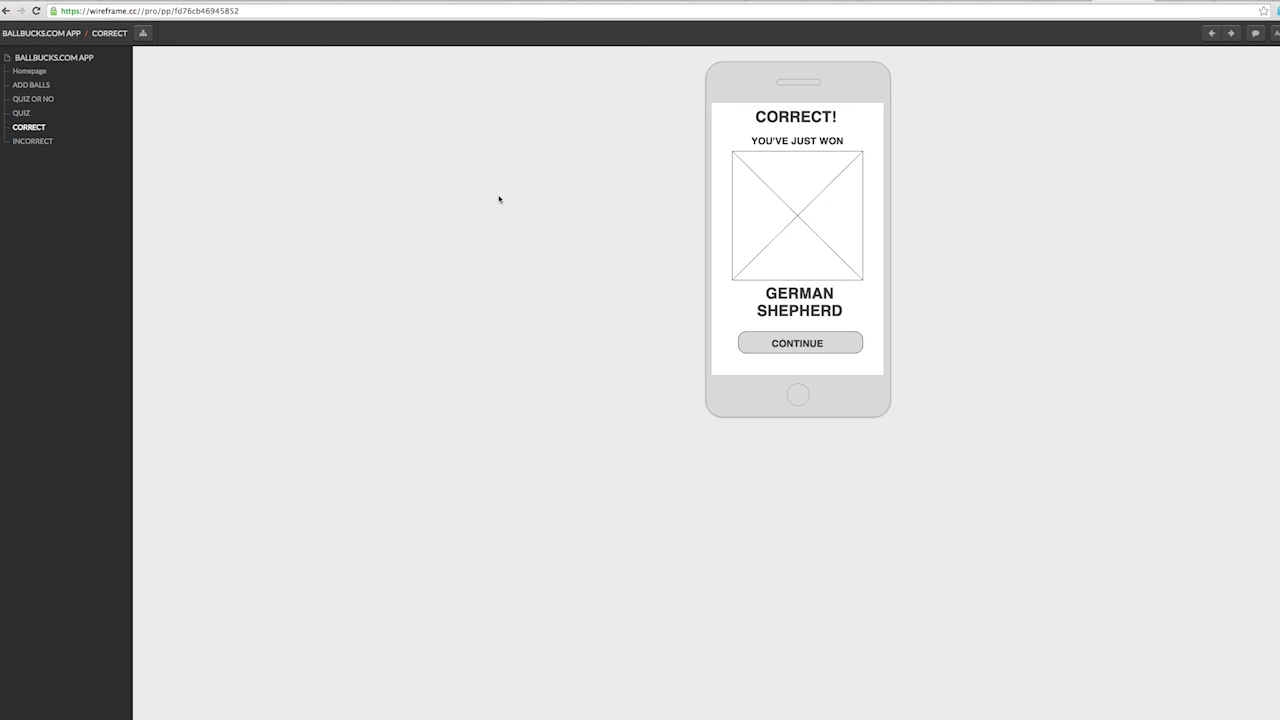
{"action": "left_click_drag", "start_coordinate": [685, 51], "coordinate": [915, 474]}
{"action": "left_click", "coordinate": [33, 141]}
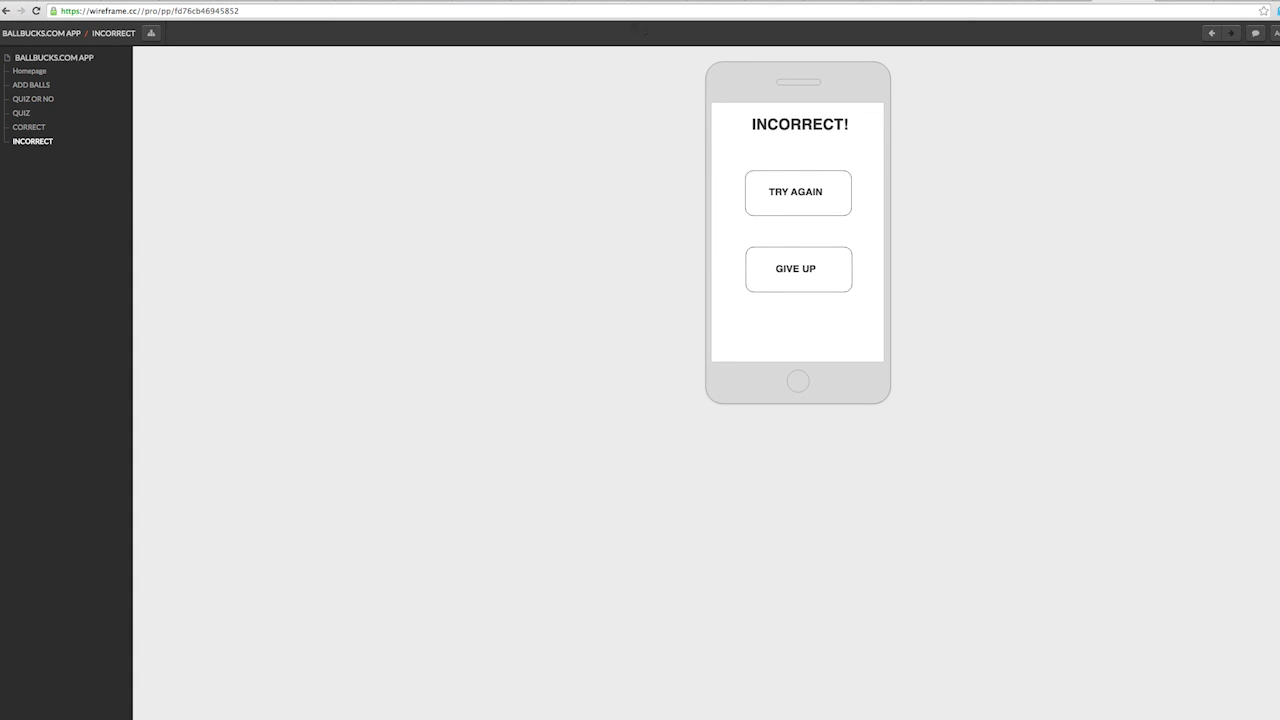
{"action": "left_click_drag", "start_coordinate": [669, 49], "coordinate": [927, 437]}
{"action": "left_click", "coordinate": [3, 148]}
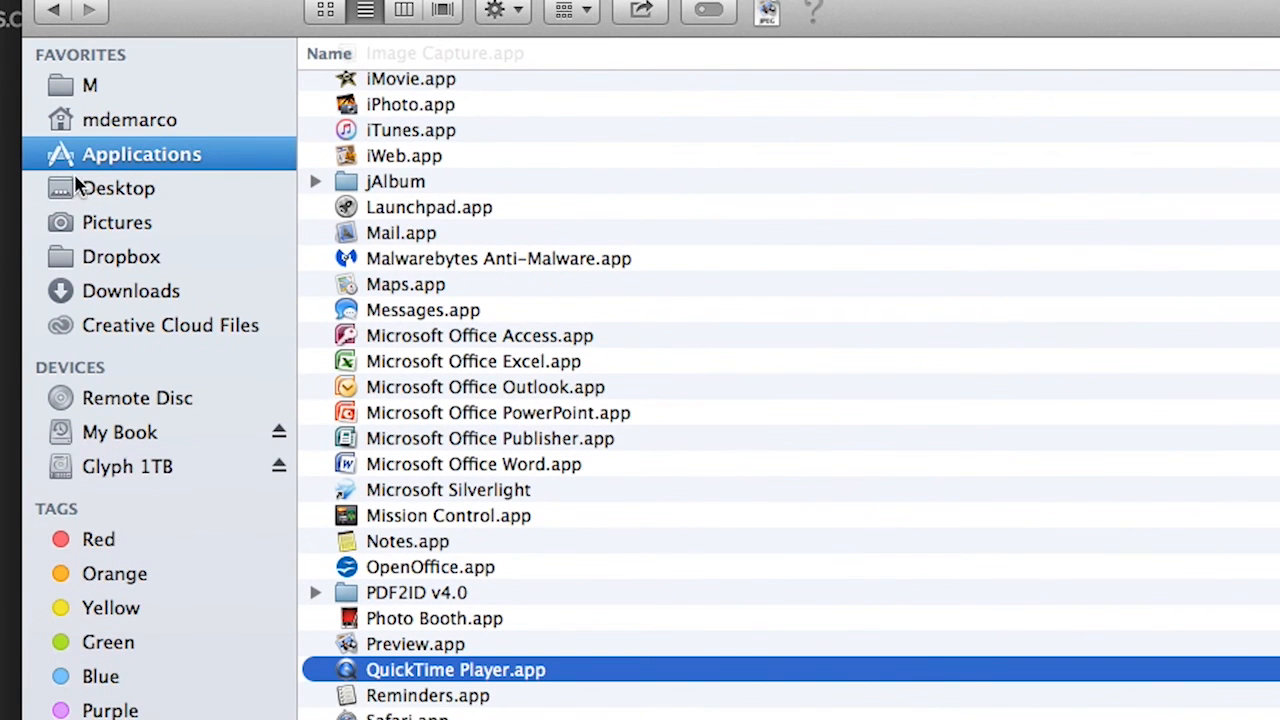
Step: Open 'Screen Shot 2016-05-13 at 6.44.20 PM.png' from the Desktop folder in Preview
{"action": "left_click", "coordinate": [100, 190]}
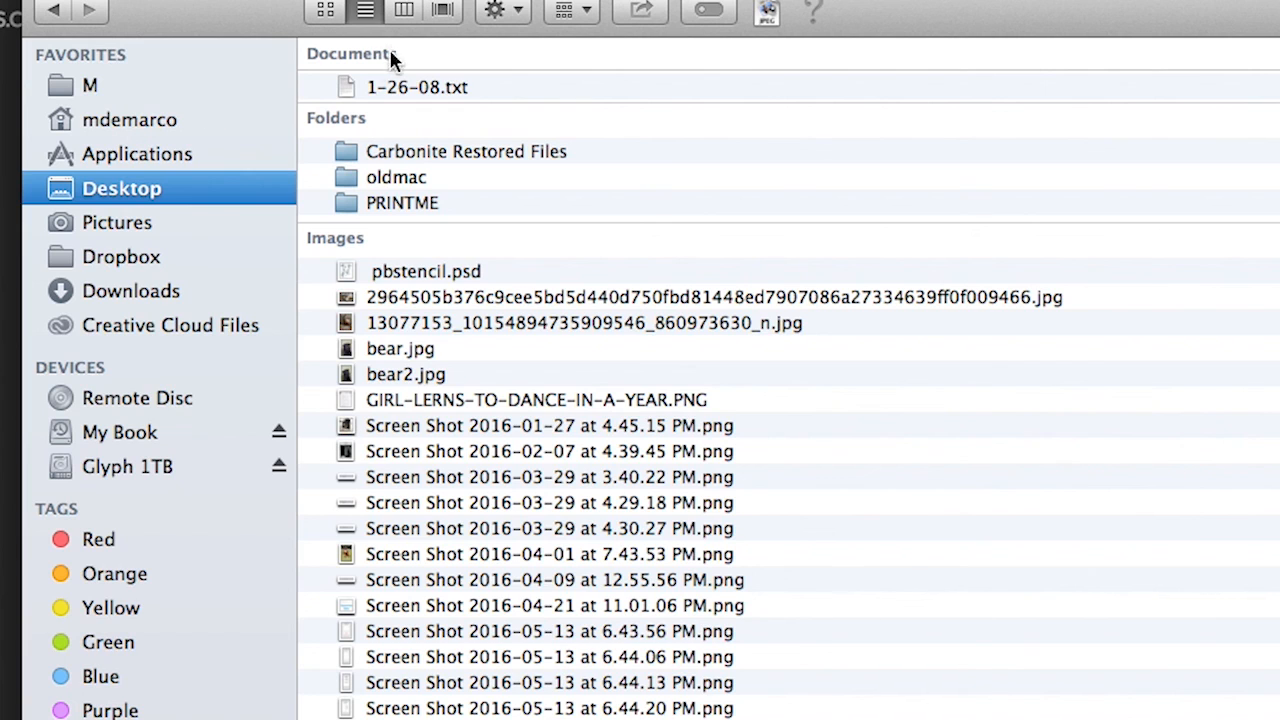
{"action": "left_click", "coordinate": [328, 14]}
{"action": "left_click", "coordinate": [778, 338]}
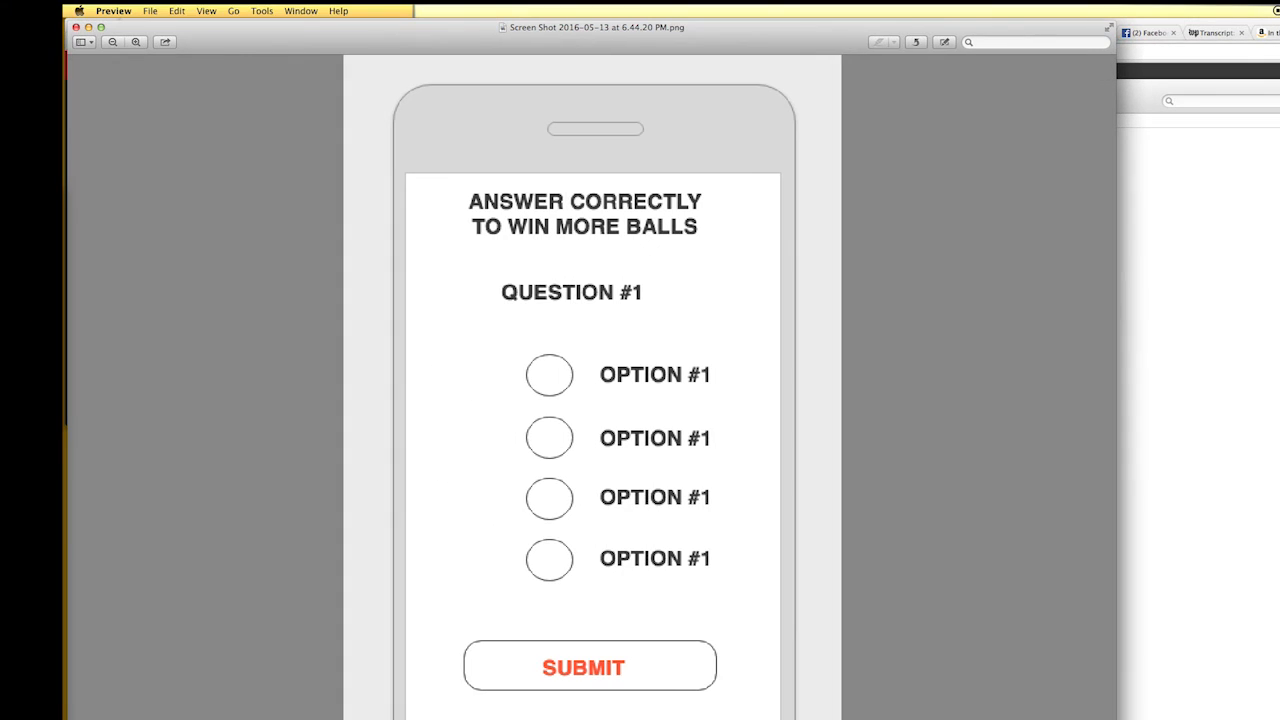
{"action": "left_click", "coordinate": [152, 10]}
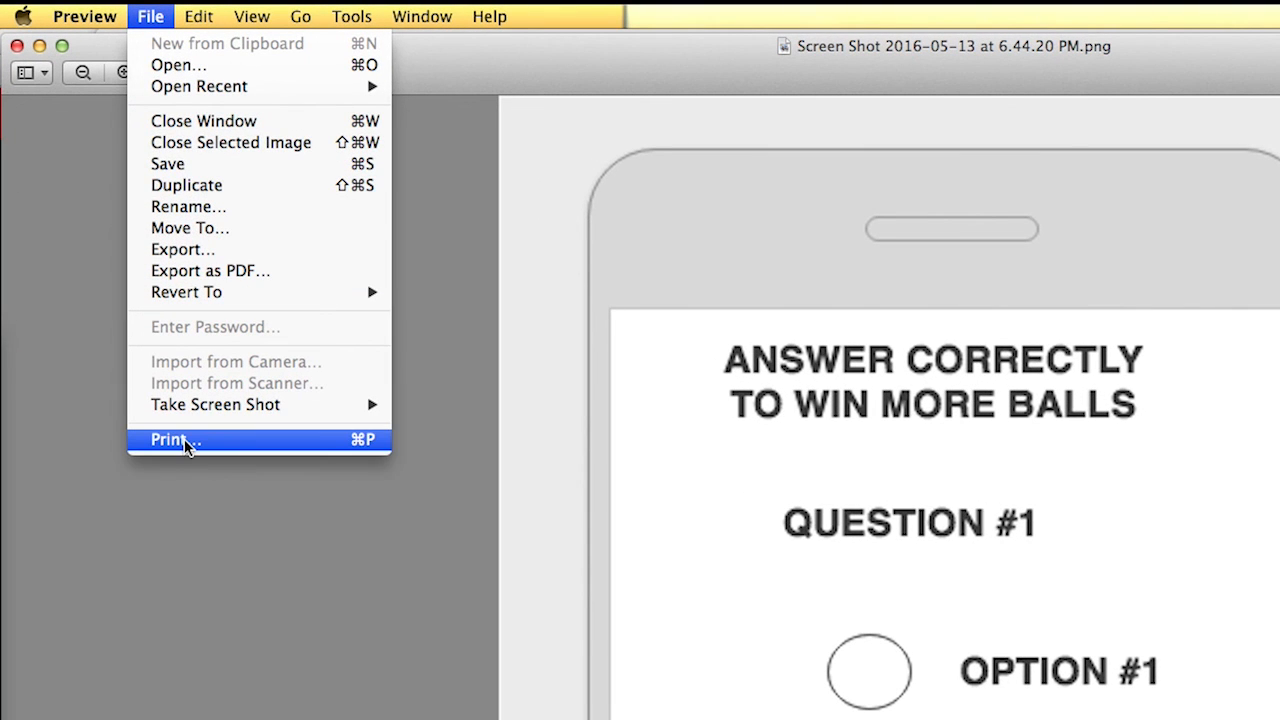
{"action": "left_click", "coordinate": [184, 441]}
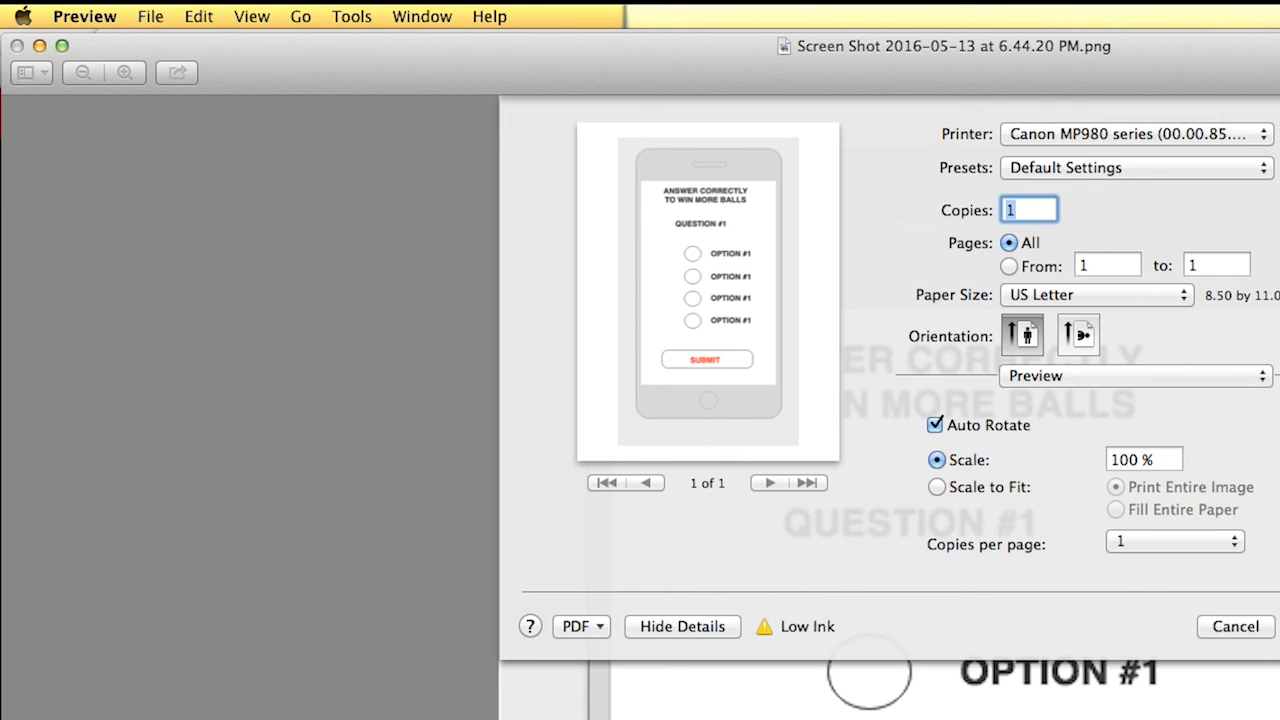
{"action": "left_click", "coordinate": [1236, 627]}
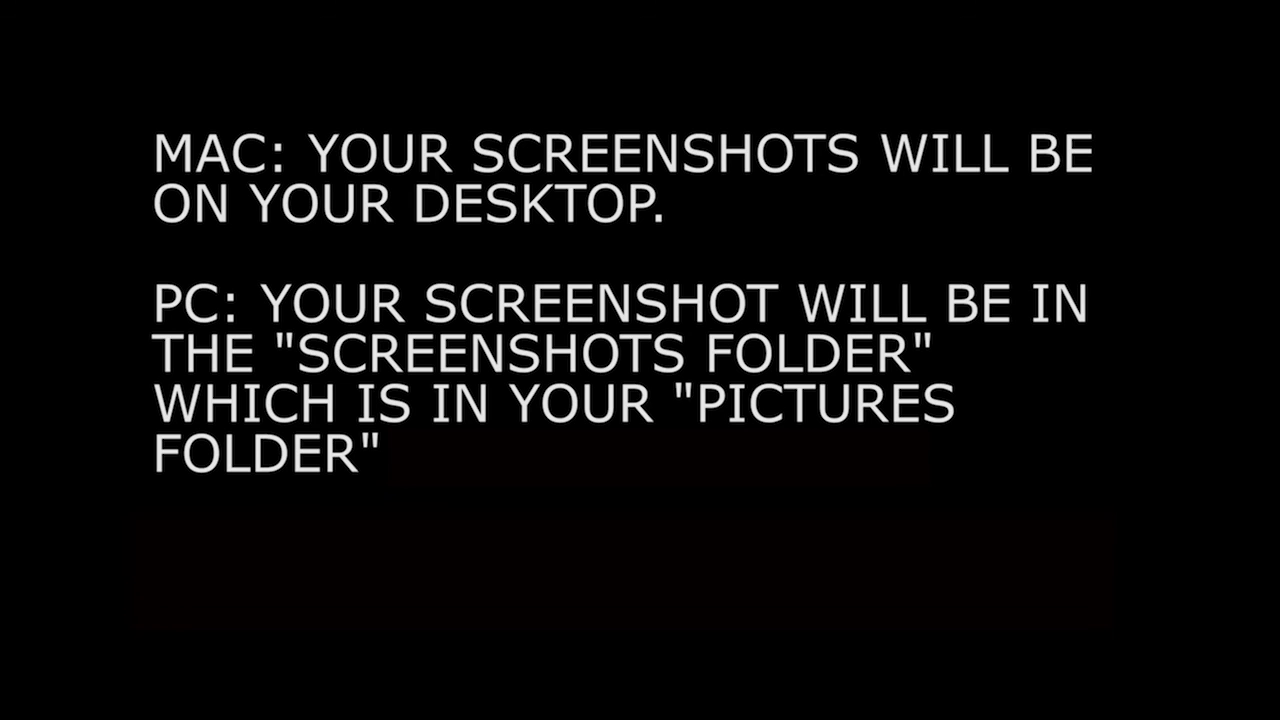